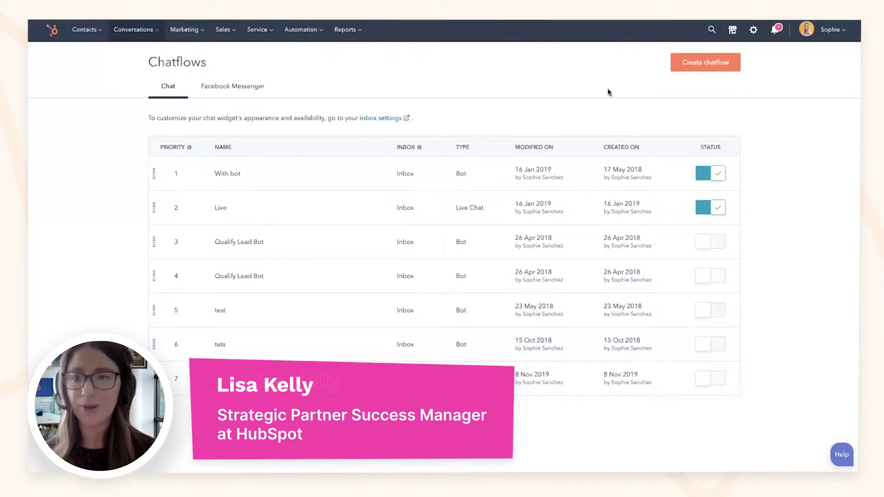
Start a new chatflow for the website channel
left_click(685, 64)
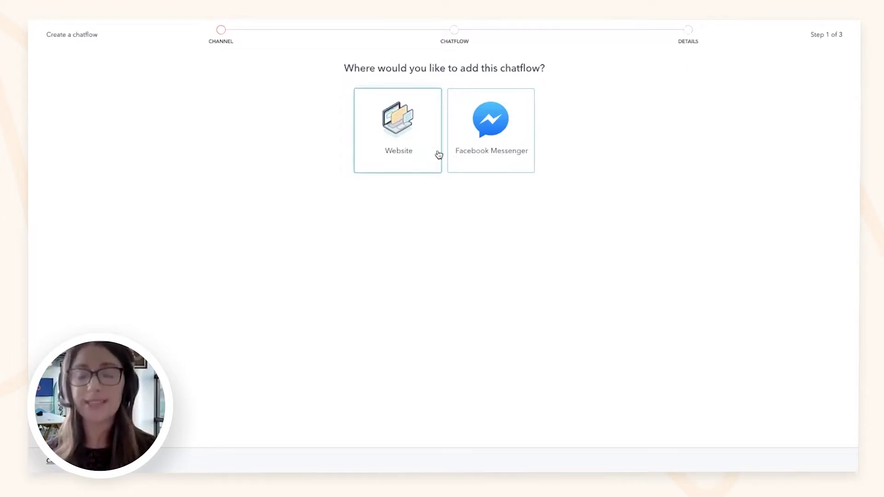
left_click(386, 143)
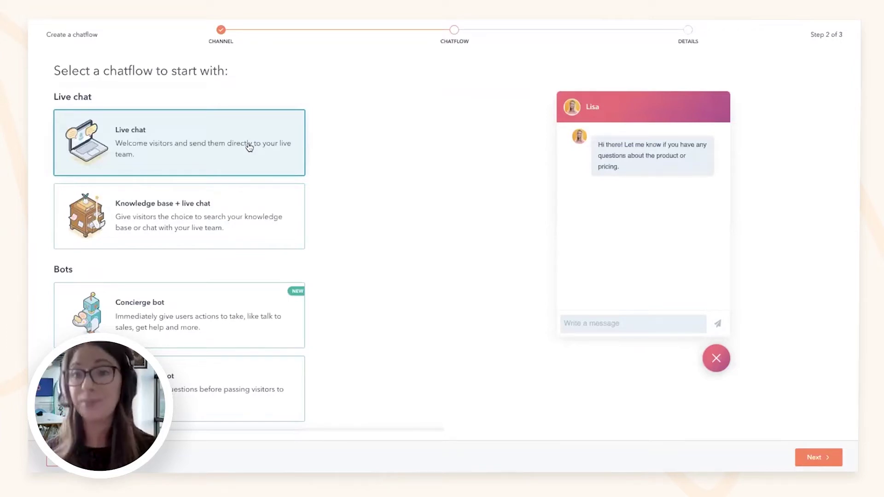
Preview the Qualify leads bot template among the available bots
scroll(340, 226, "down", 3)
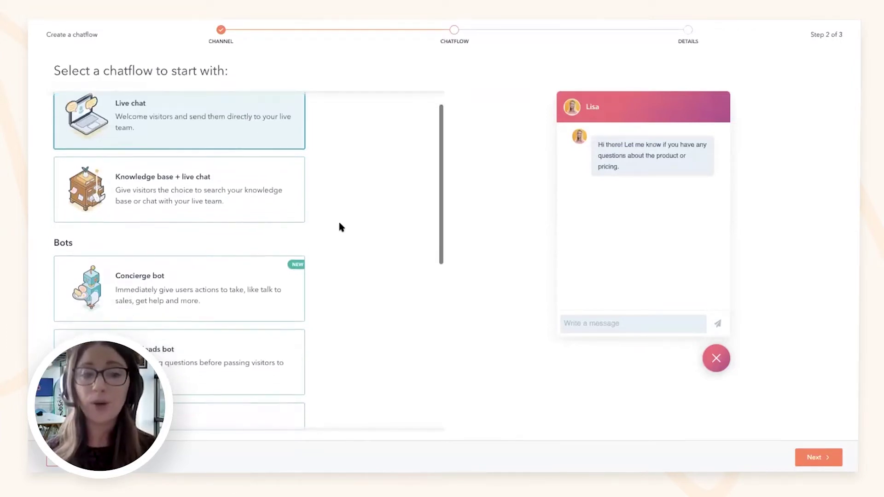
scroll(341, 227, "down", 3)
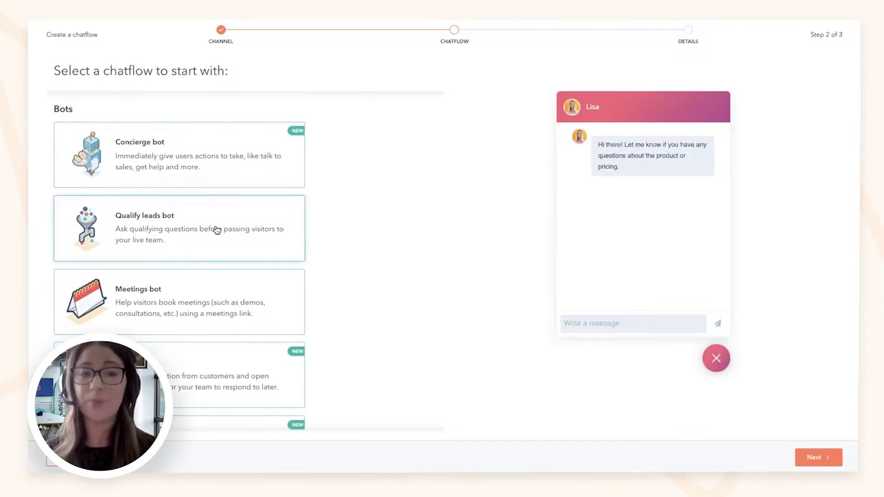
left_click(247, 226)
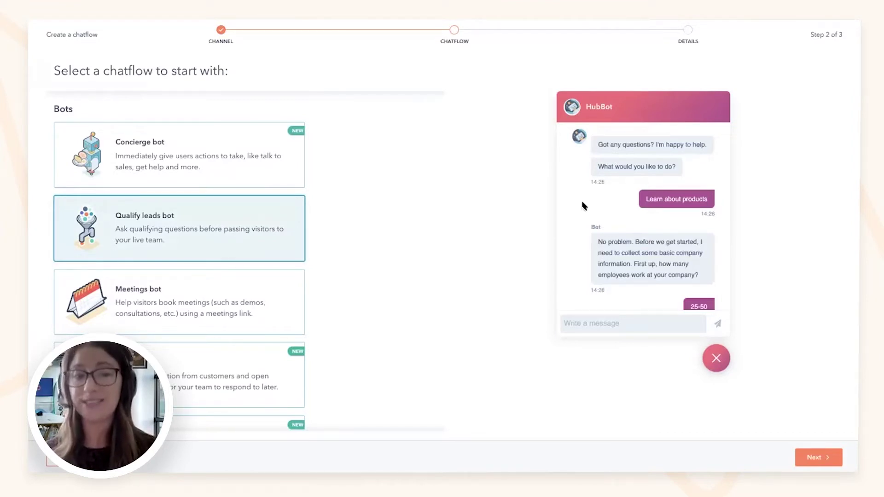
Look through the remaining bot templates and choose to build the chatflow from scratch
scroll(273, 302, "down", 3)
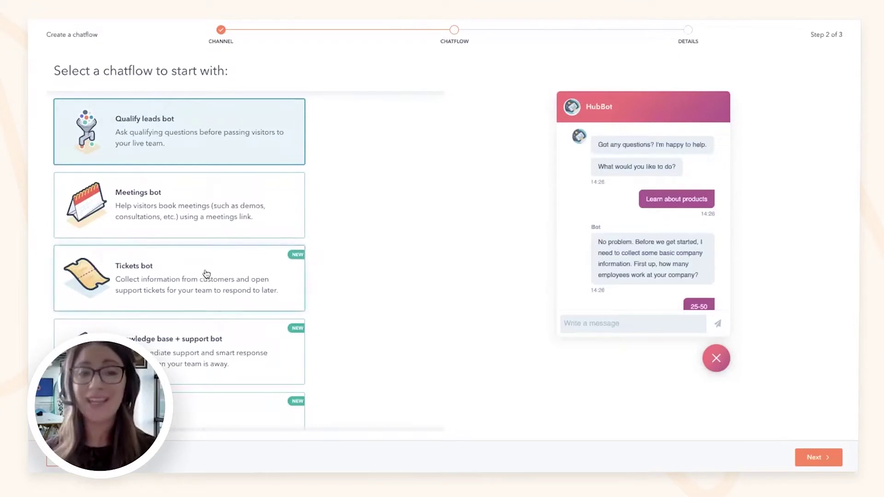
scroll(206, 274, "up", 3)
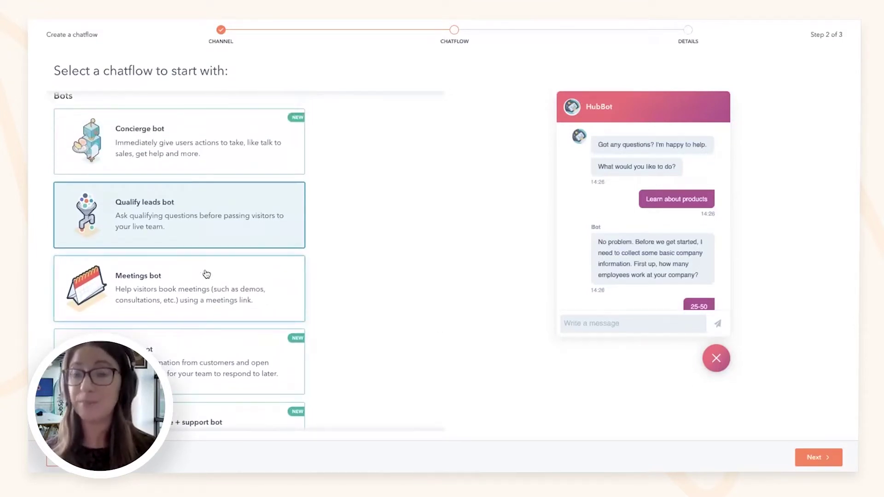
scroll(206, 276, "down", 5)
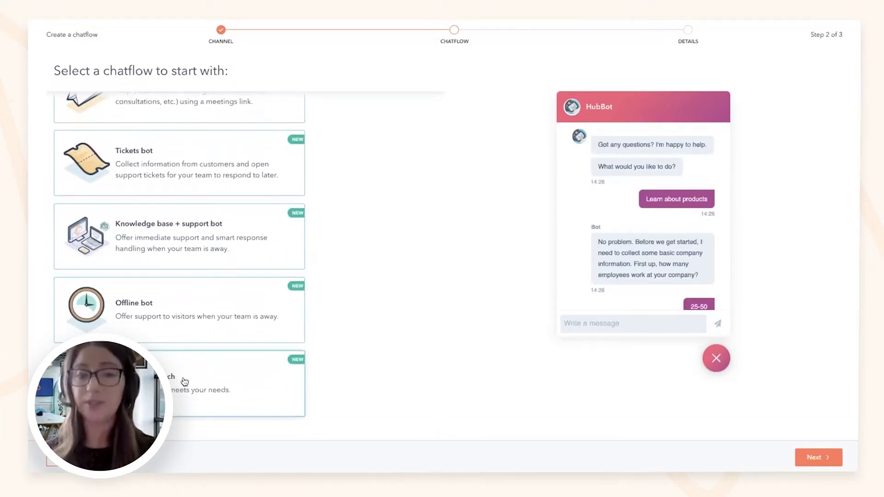
left_click(184, 382)
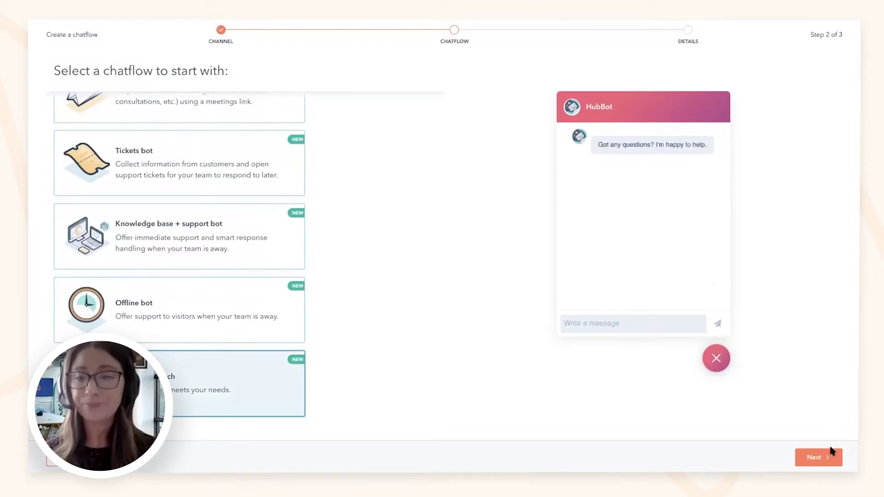
left_click(824, 458)
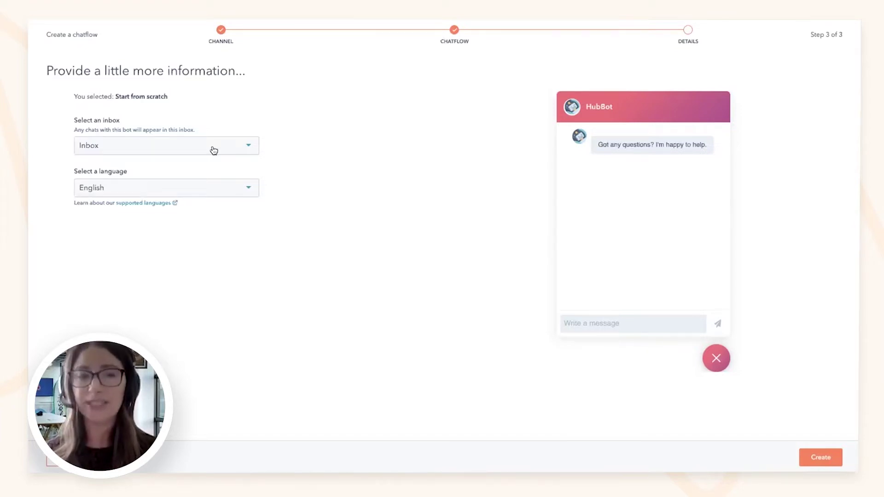
Try French and Hungarian as the chatflow language and set it back to English
left_click(190, 186)
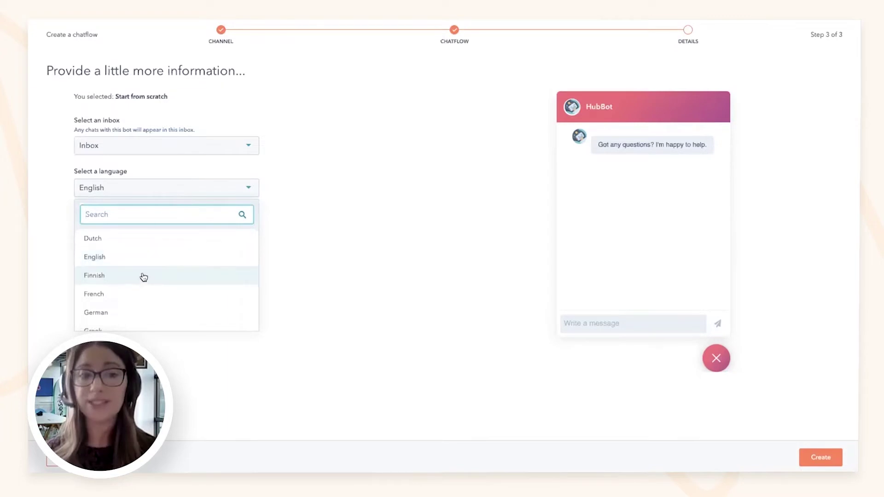
left_click(139, 293)
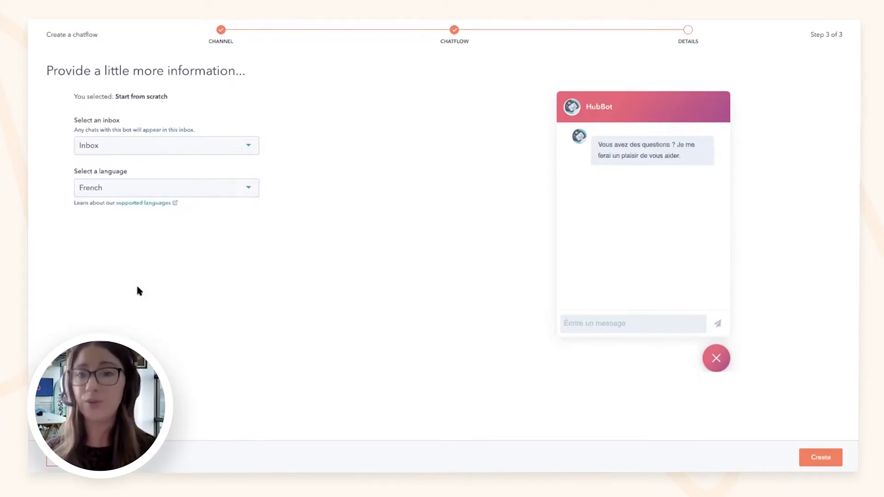
left_click(157, 191)
left_click(131, 306)
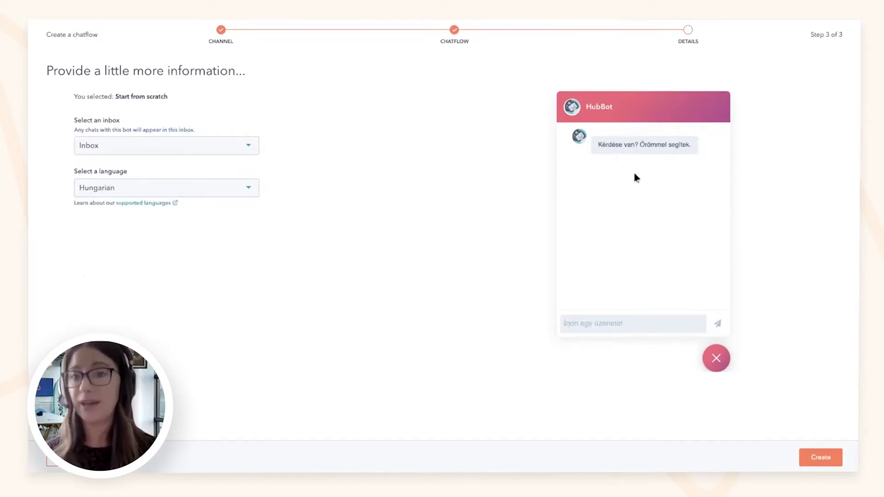
left_click(227, 189)
scroll(169, 258, "up", 5)
left_click(149, 290)
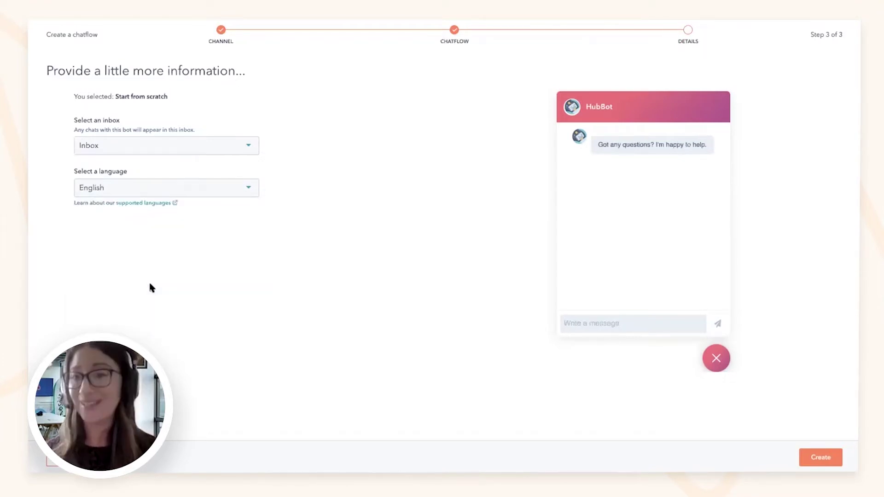
Create the chatflow and open its welcome message text for editing
left_click(829, 461)
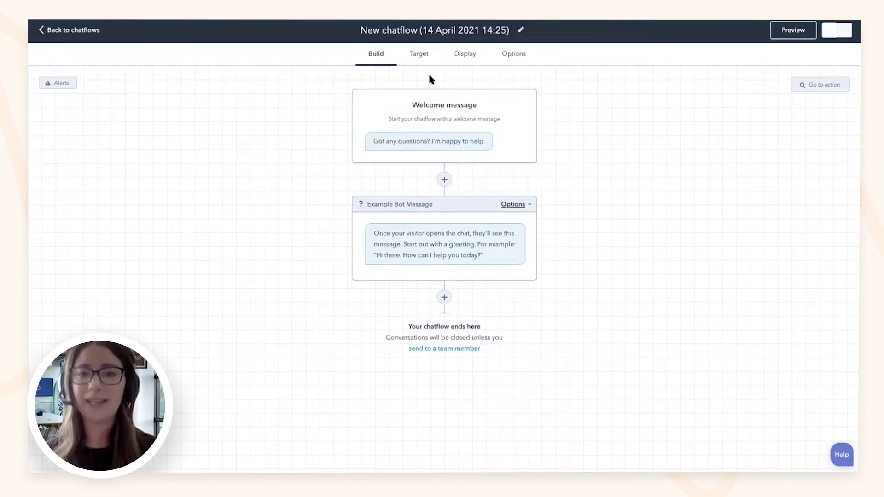
left_click(496, 114)
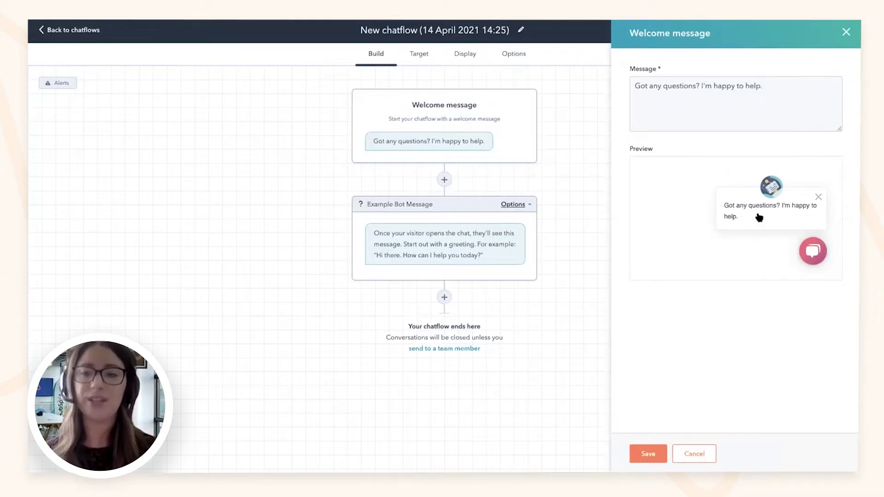
left_click(770, 85)
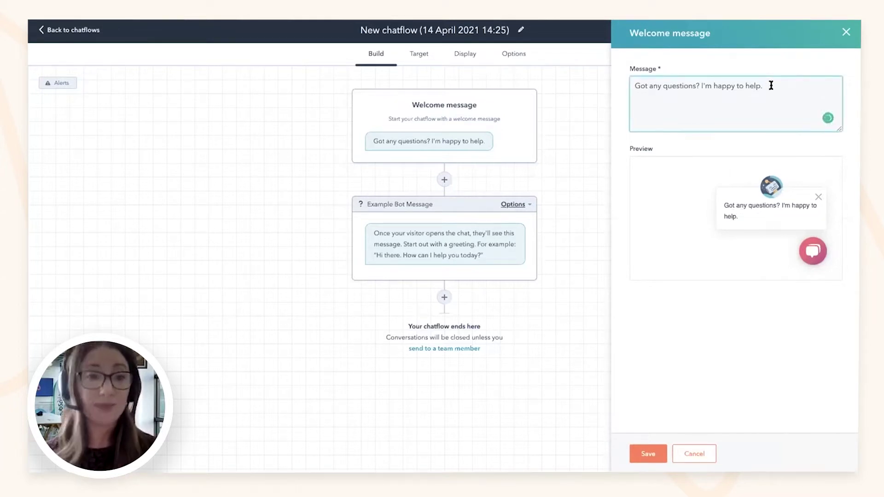
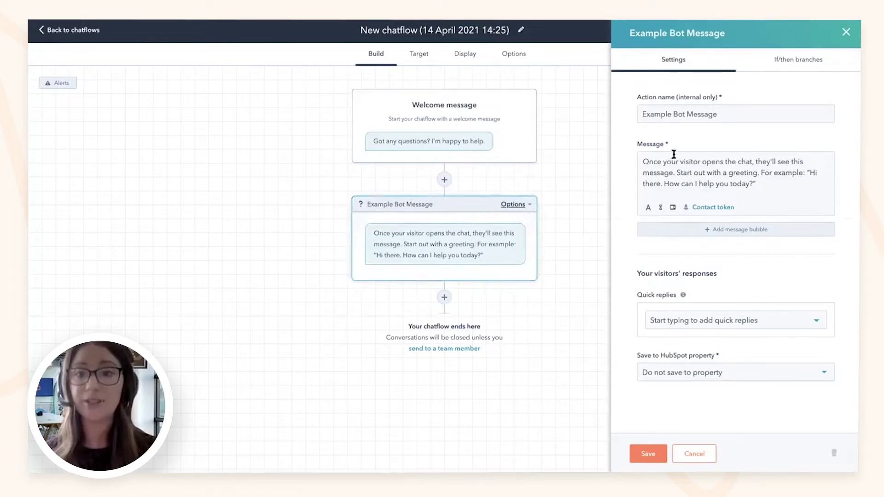
Name the example bot message action "Question 1" and trim its message so it begins with "Hi there. How can I help you today?"
left_click_drag(718, 114, 624, 112)
type("Qu")
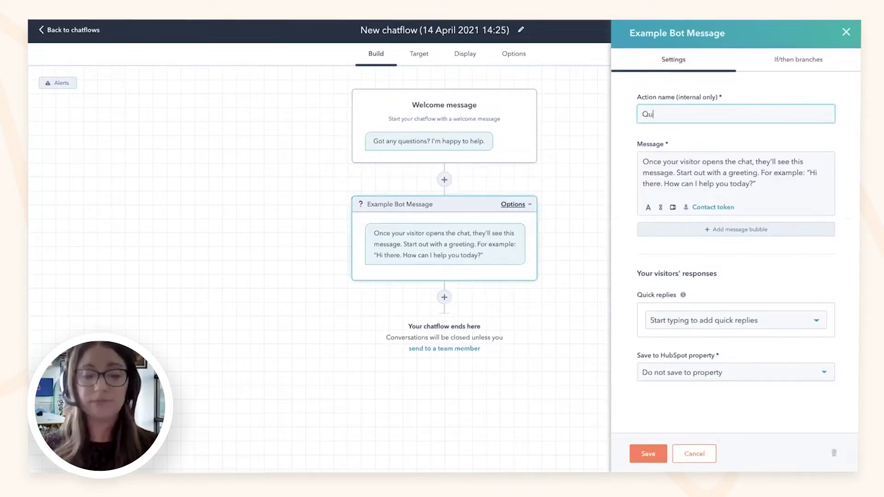
type("estion 1")
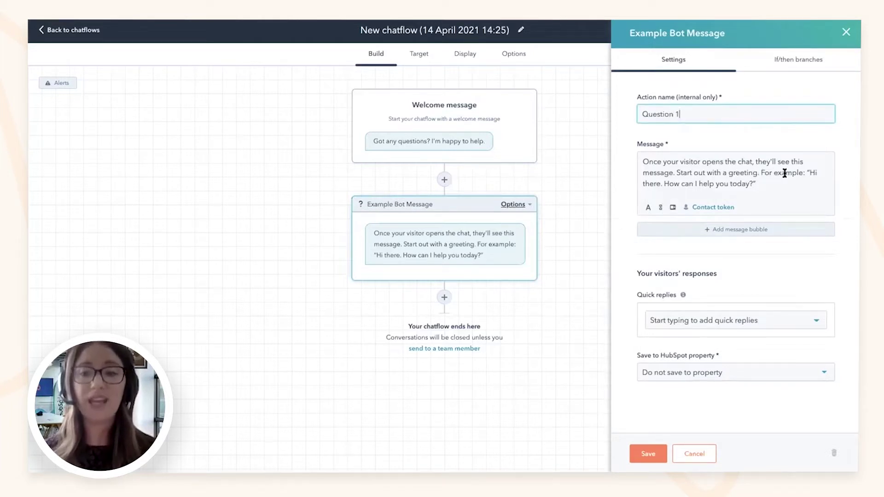
left_click_drag(808, 172, 611, 162)
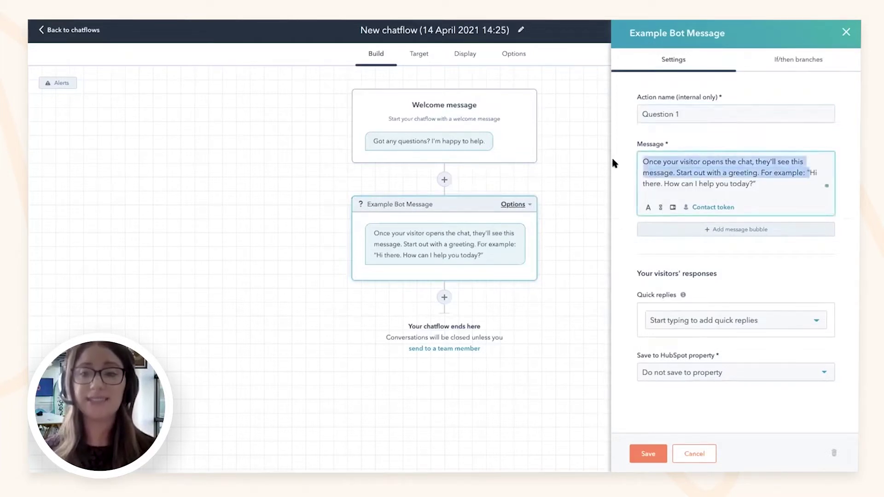
key("BackSpace")
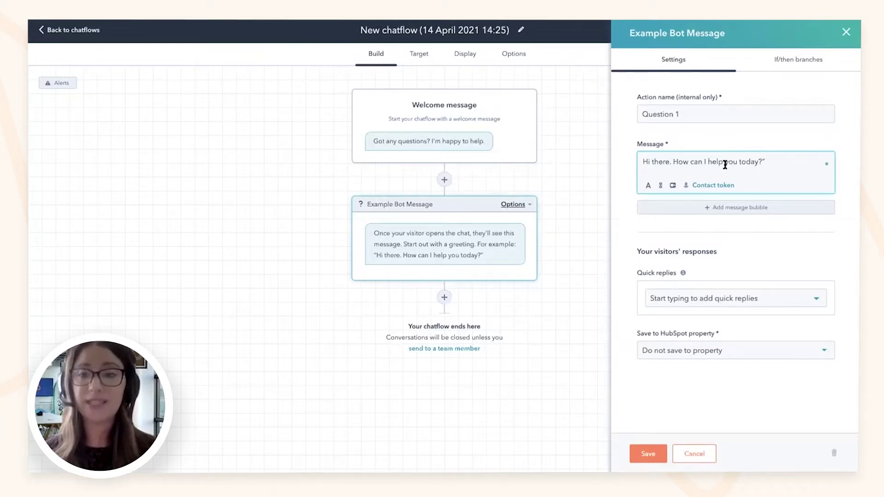
Replace the word "there" in the message greeting with a First name contact token whose default value is "there"
left_click_drag(670, 161, 652, 159)
key("BackSpace")
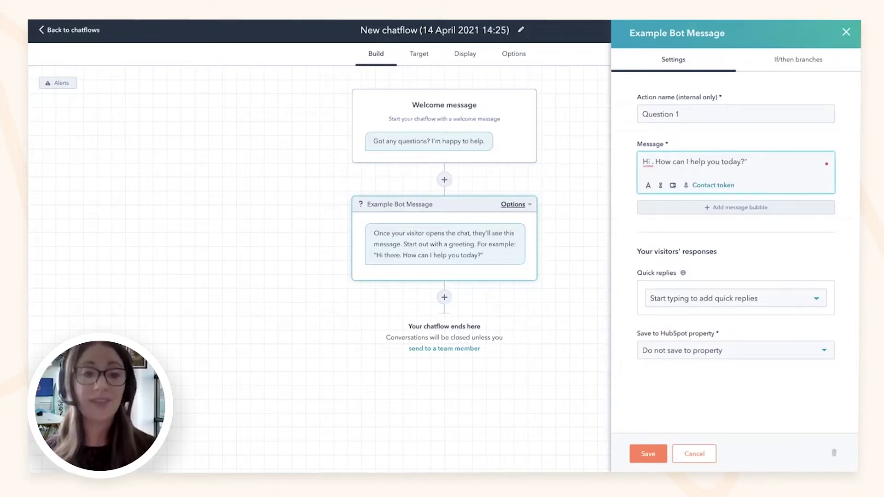
left_click(713, 185)
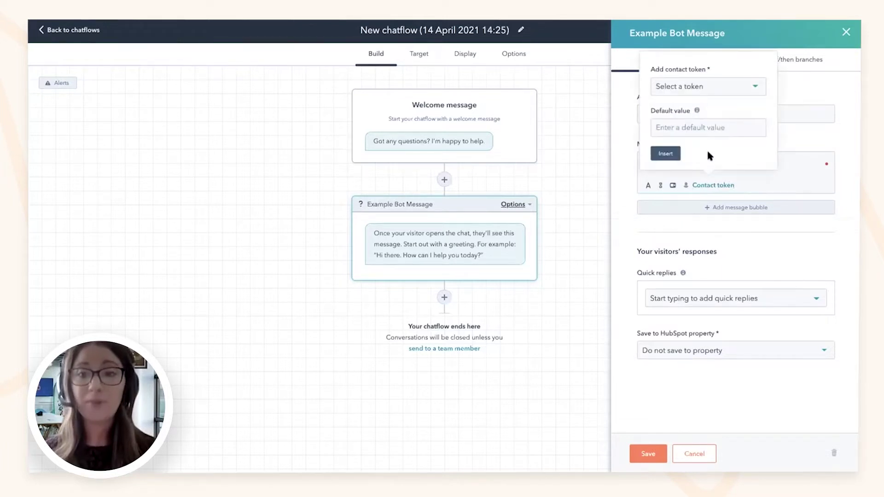
left_click(700, 87)
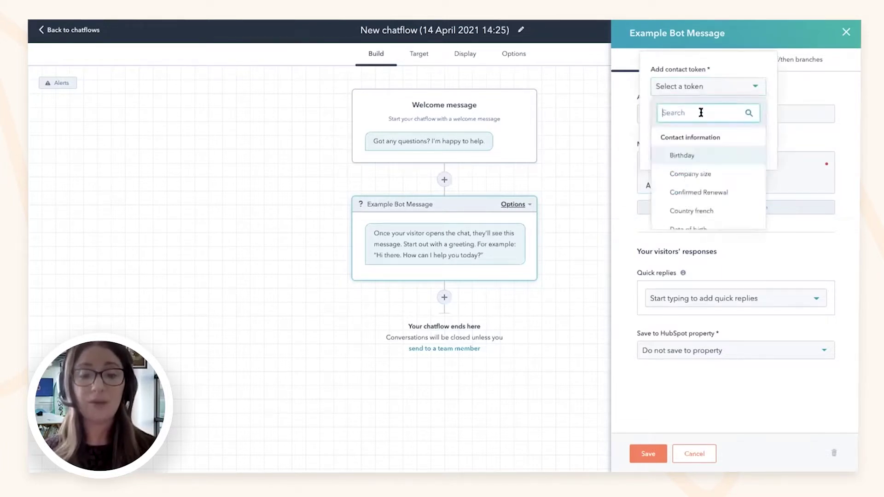
type("first na")
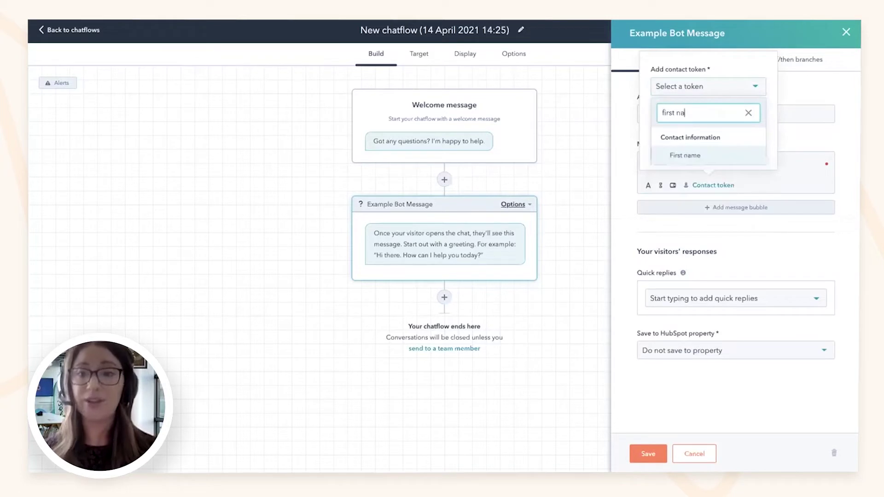
left_click(703, 155)
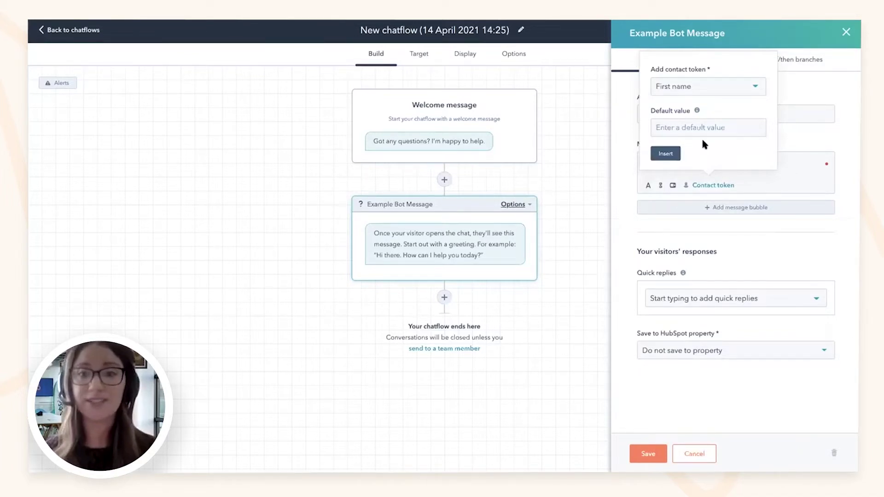
left_click(702, 128)
type("there")
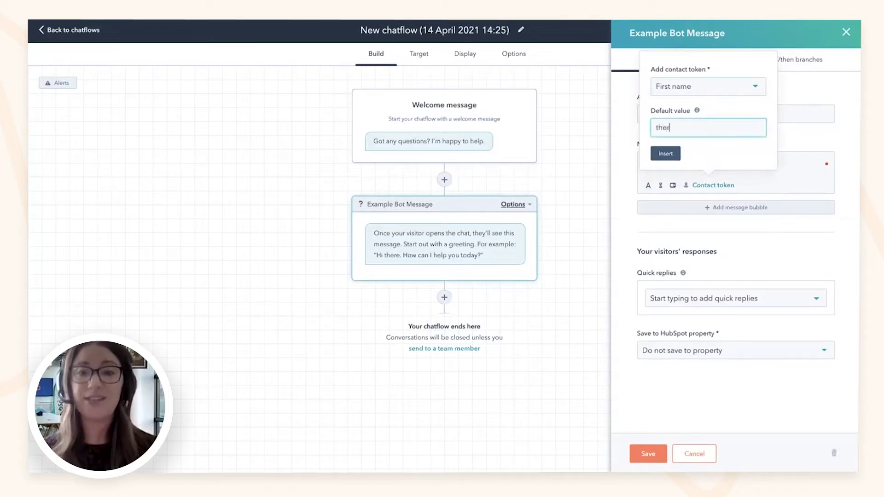
left_click(666, 154)
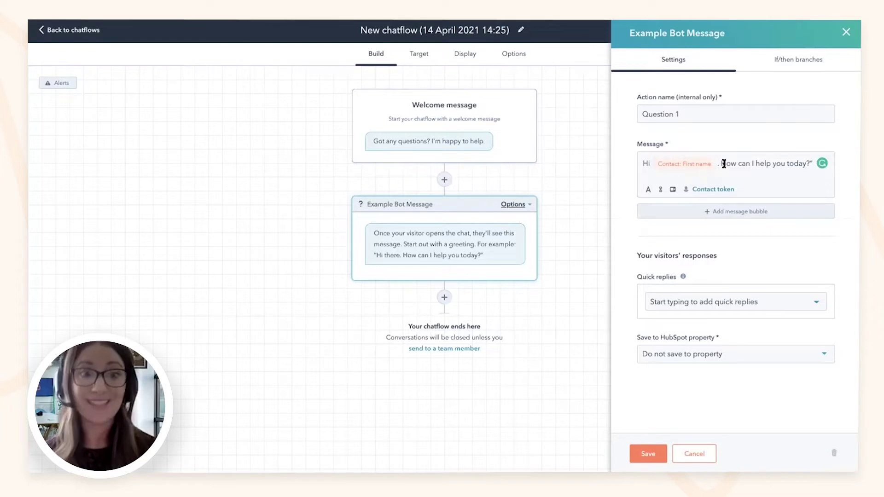
Delete the greeting and its contact token so the message begins with "How can I help you today?"
left_click_drag(721, 163, 635, 158)
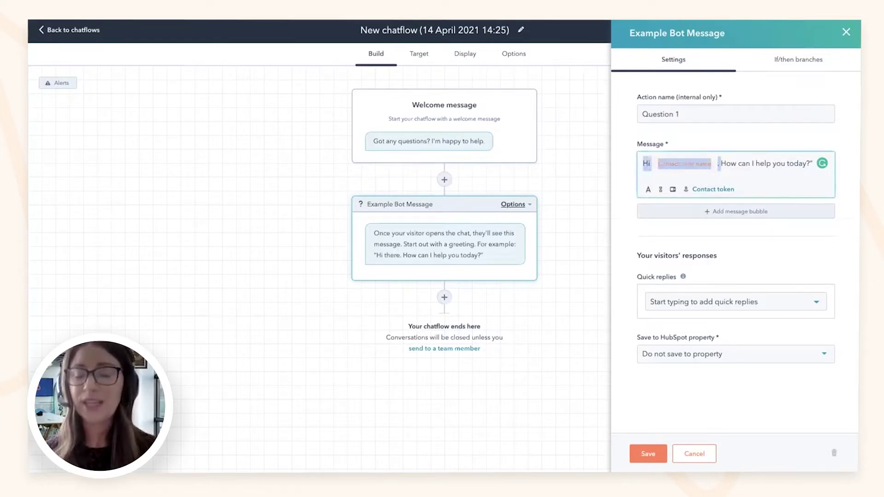
key("BackSpace")
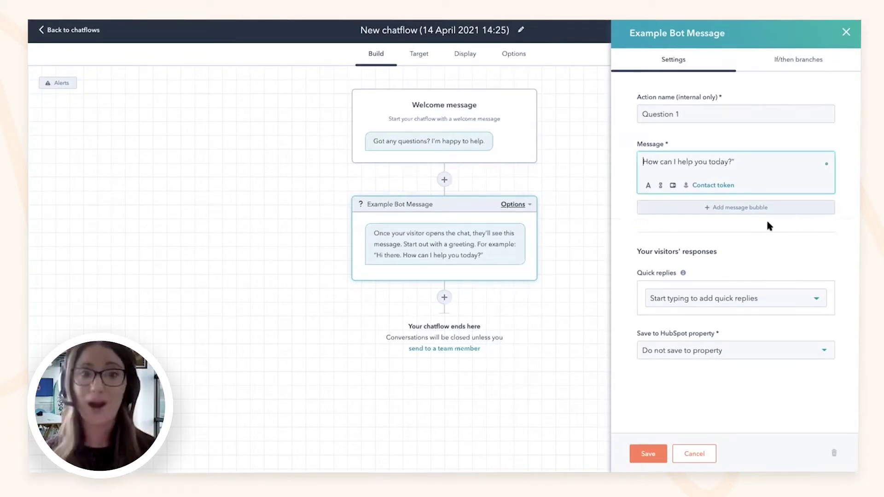
Add the quick reply "I want to book an appointment with the vet" to Question 1
left_click(725, 297)
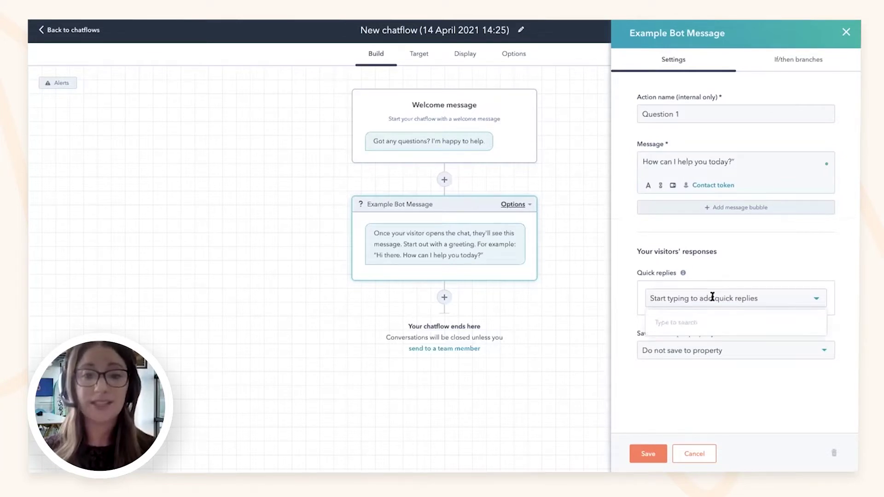
type("I")
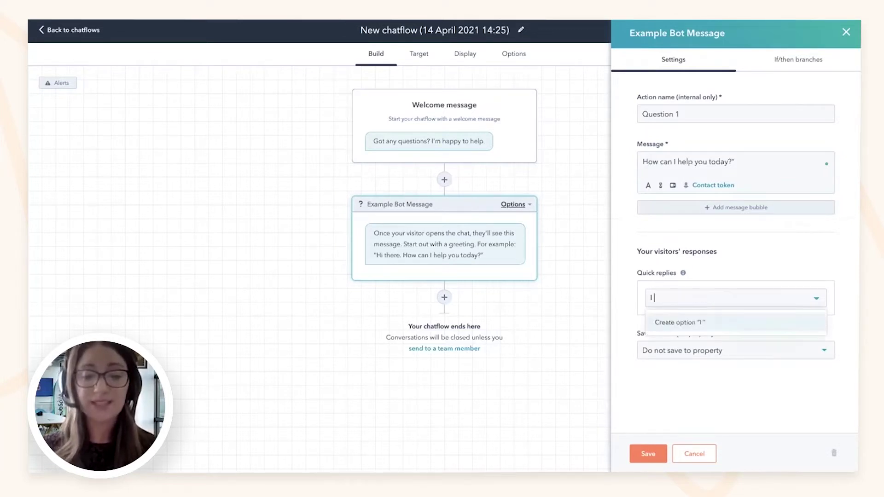
type(" want to b")
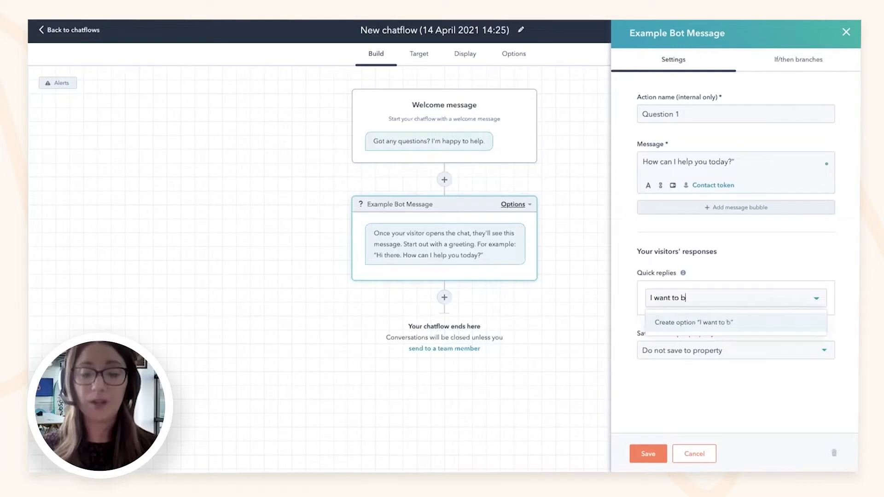
type("ook an ")
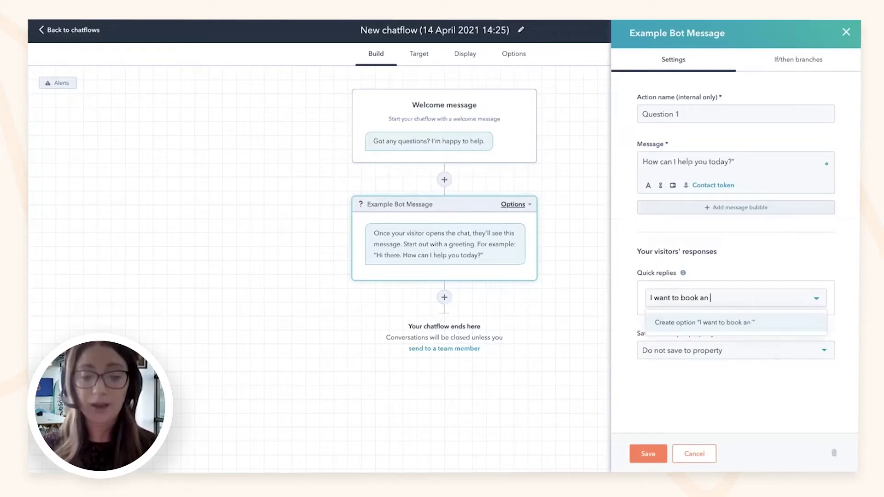
type("appointment with")
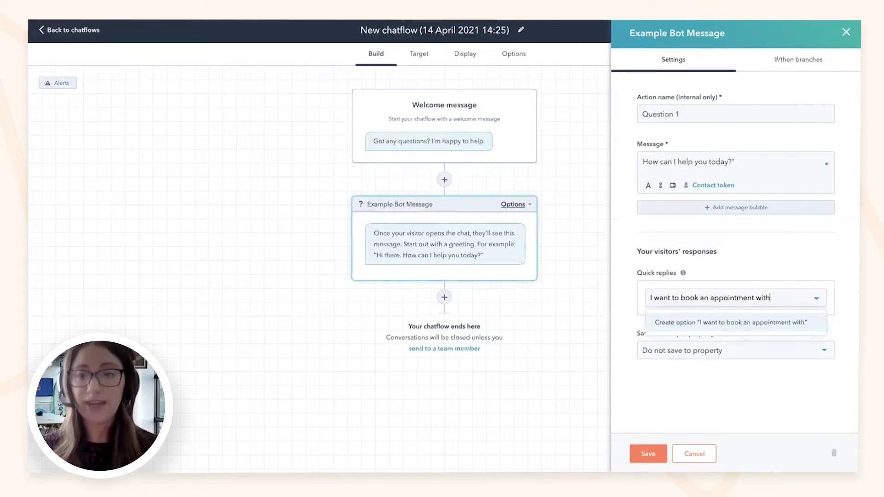
type(" the vet")
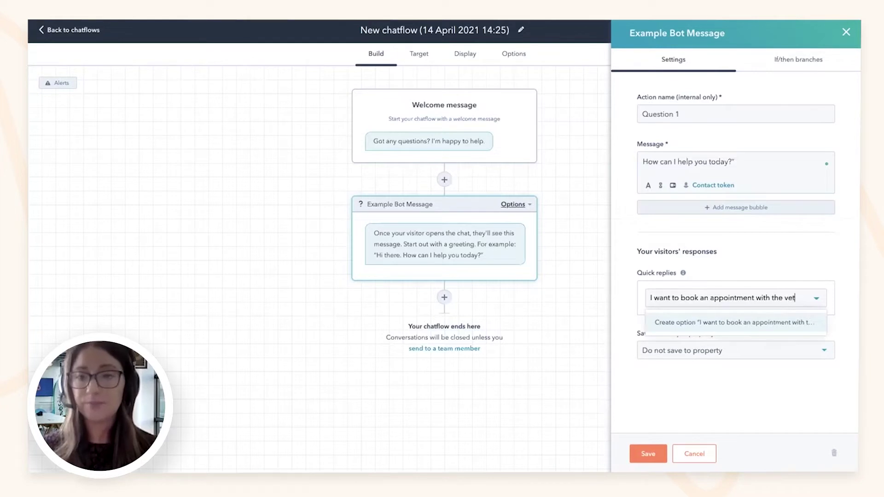
key("Return")
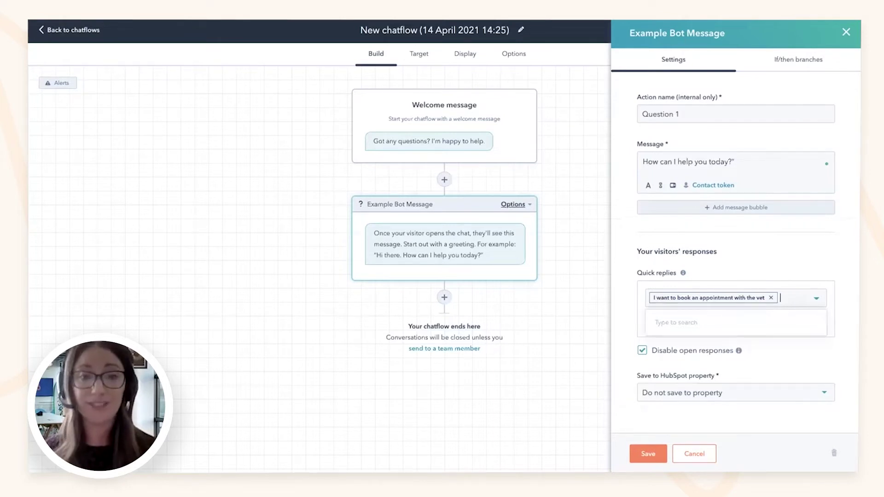
Add a second quick reply reading "I want to ask a pet health question"
type("I wa")
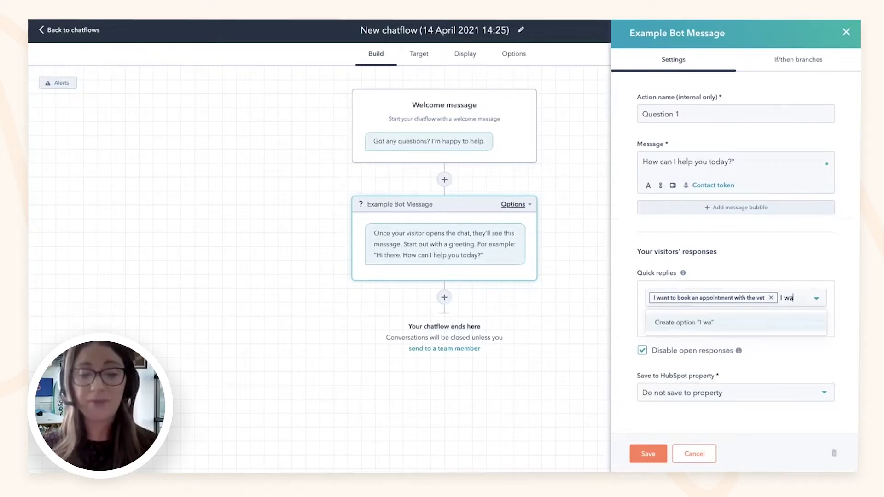
type("nt")
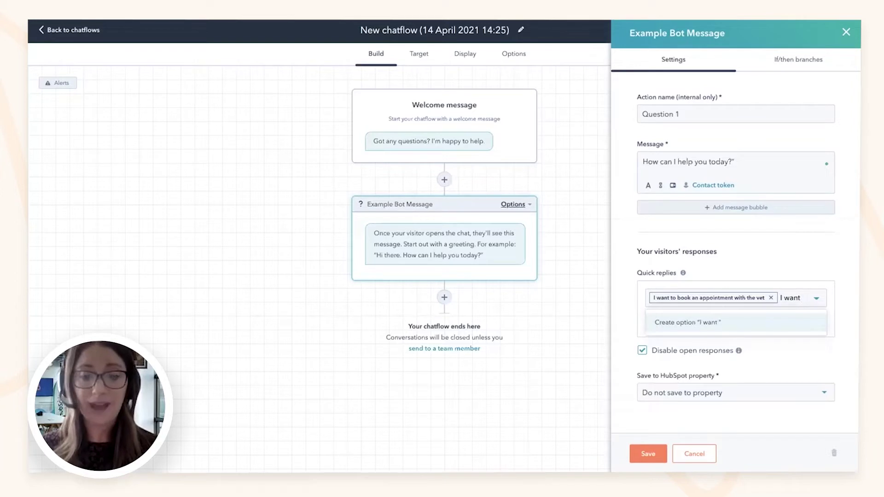
type(" to ask a ")
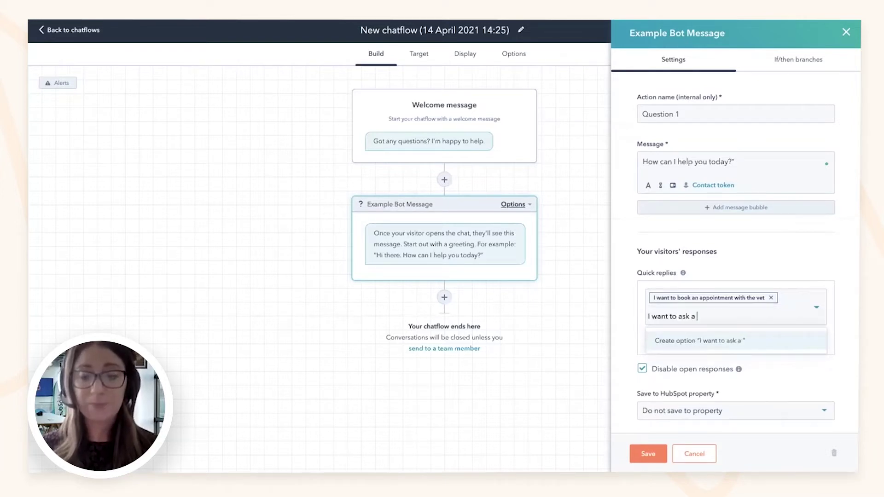
type("pet health qu")
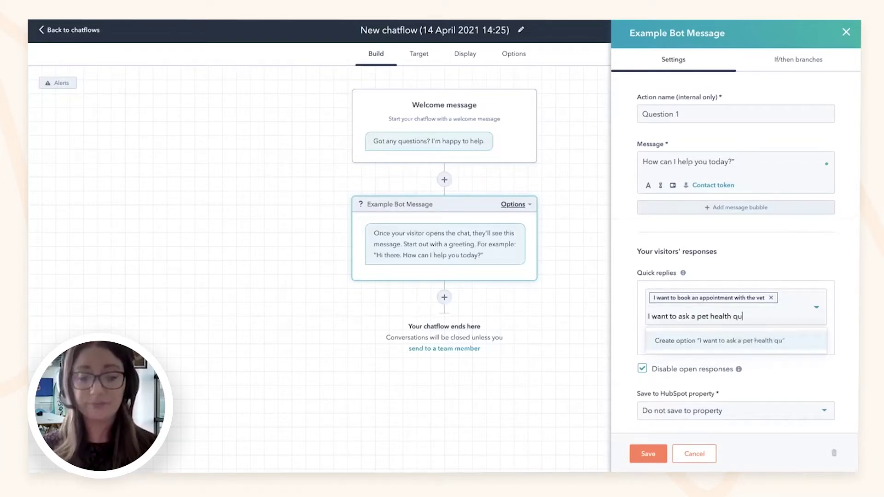
type("estion")
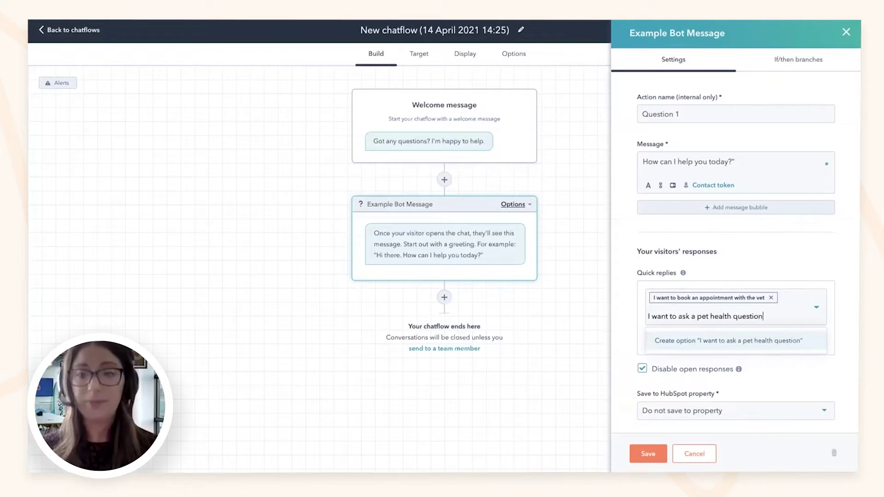
key("Return")
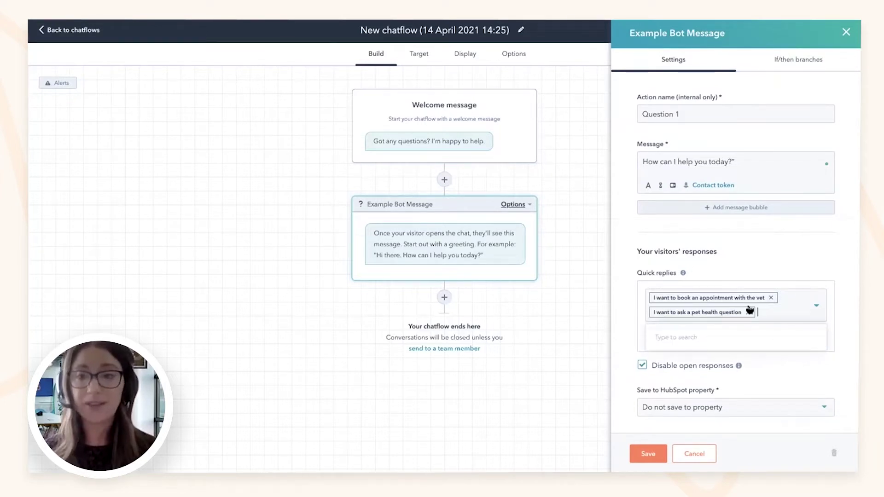
Add a third quick reply reading "I have an issue with my pet's prescription"
type("I hav")
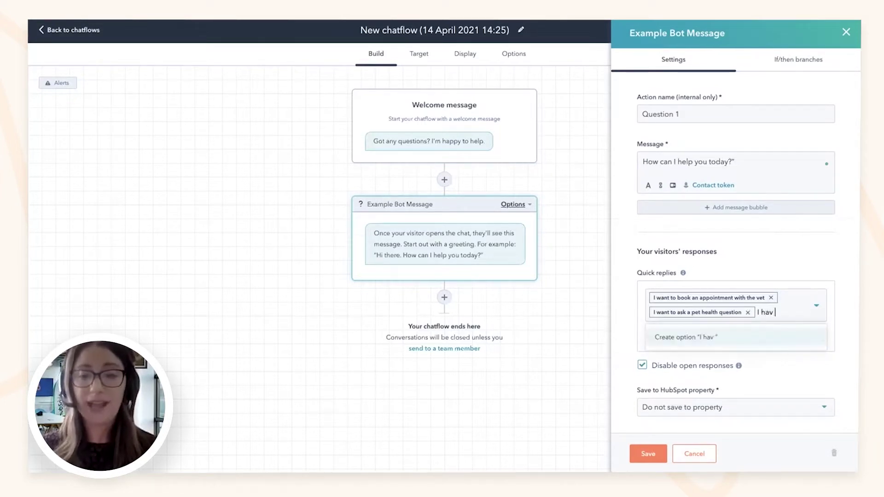
type("e an issue w")
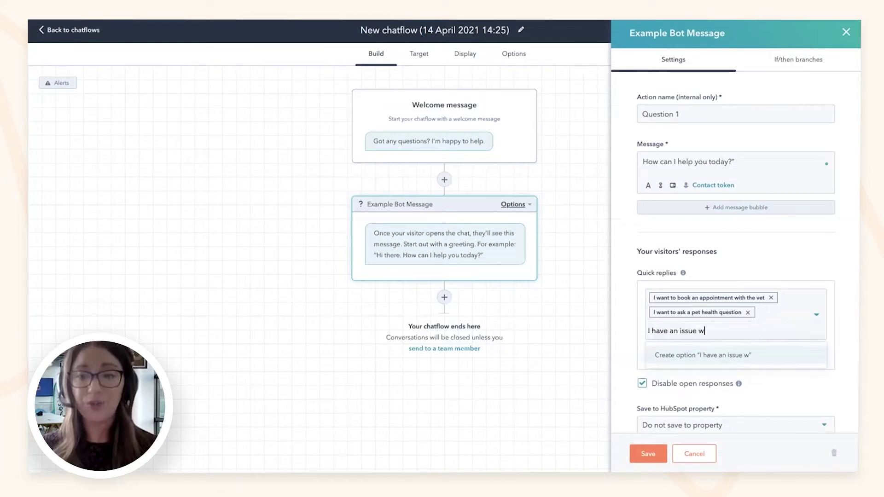
type("ith my pet's [re")
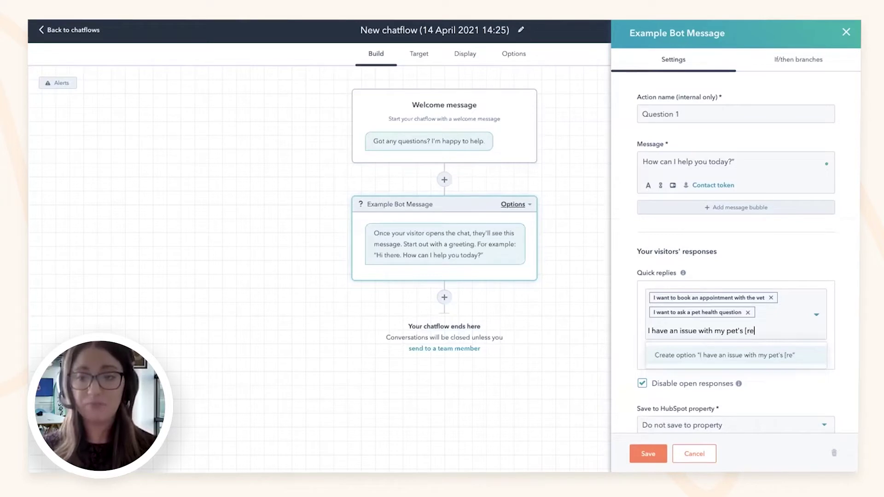
key("BackSpace")
key("BackSpace")
type("prescription")
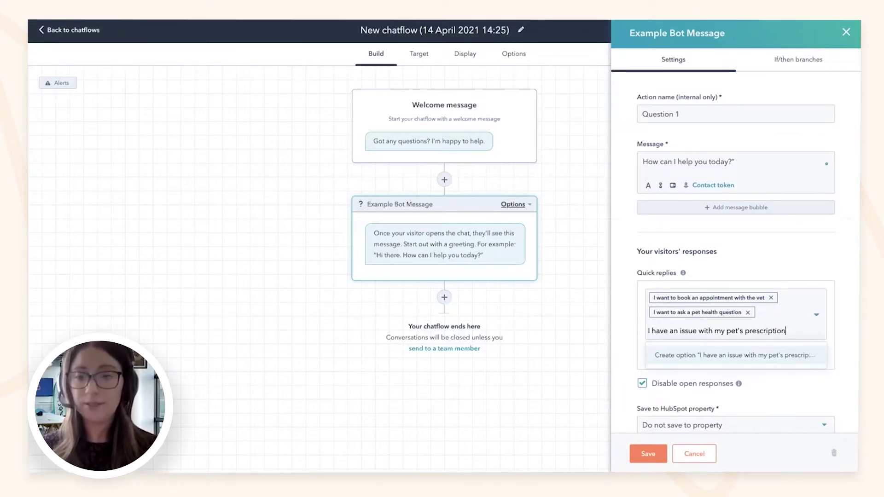
key("Return")
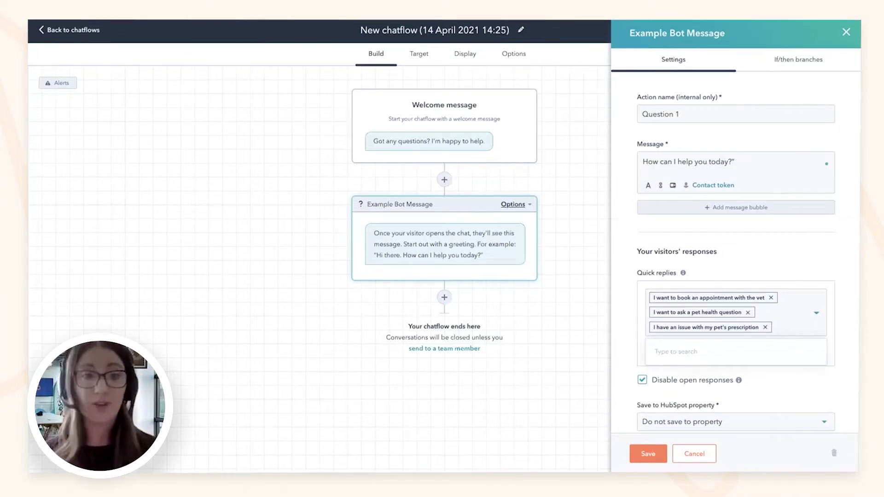
left_click(812, 270)
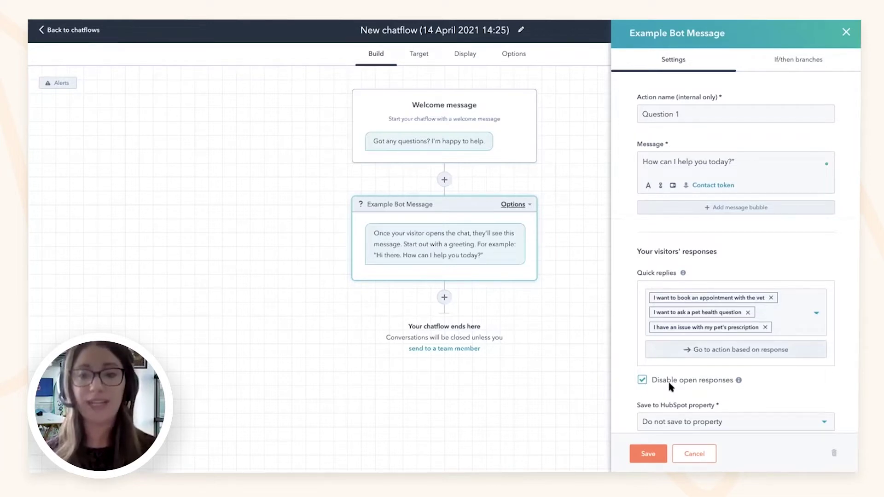
Add an if/then branch for when the visitor's response is any of "I want to book an appointment with the vet"
scroll(670, 386, "down", 1)
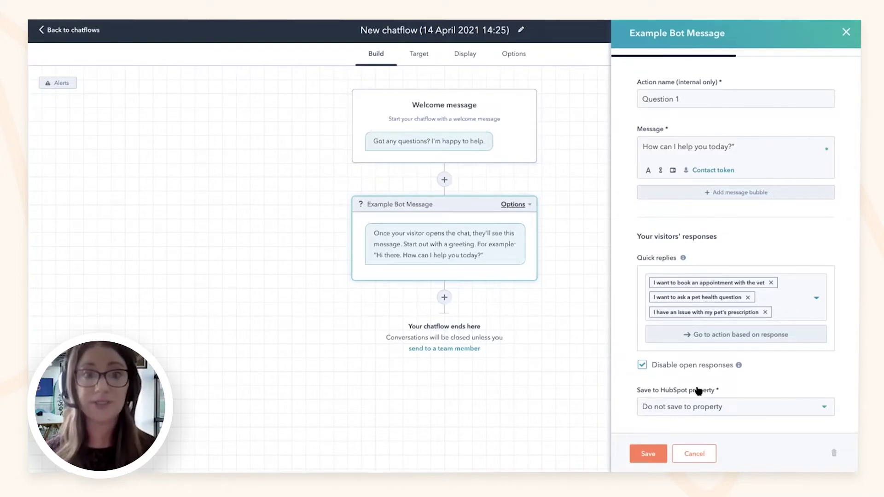
scroll(729, 216, "up", 1)
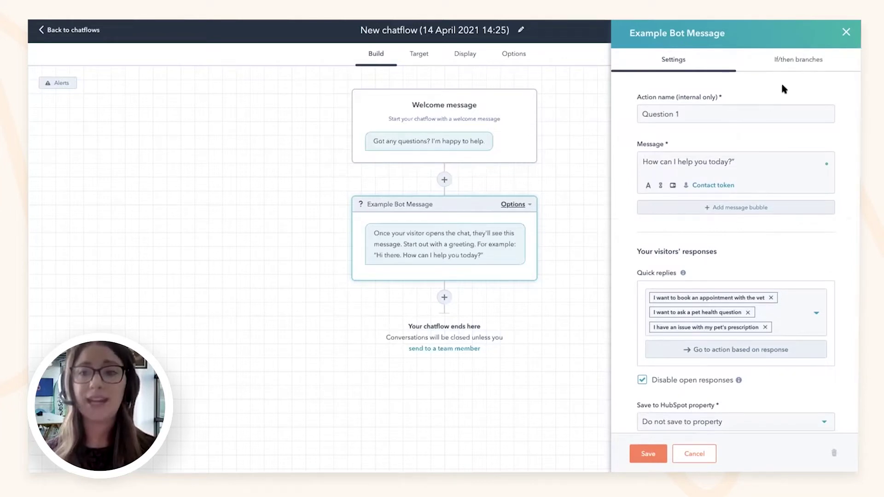
left_click(803, 65)
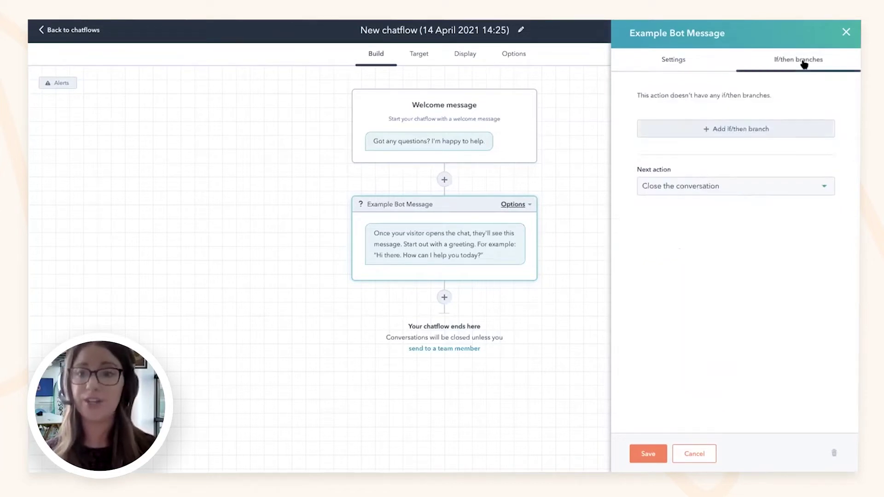
left_click(740, 128)
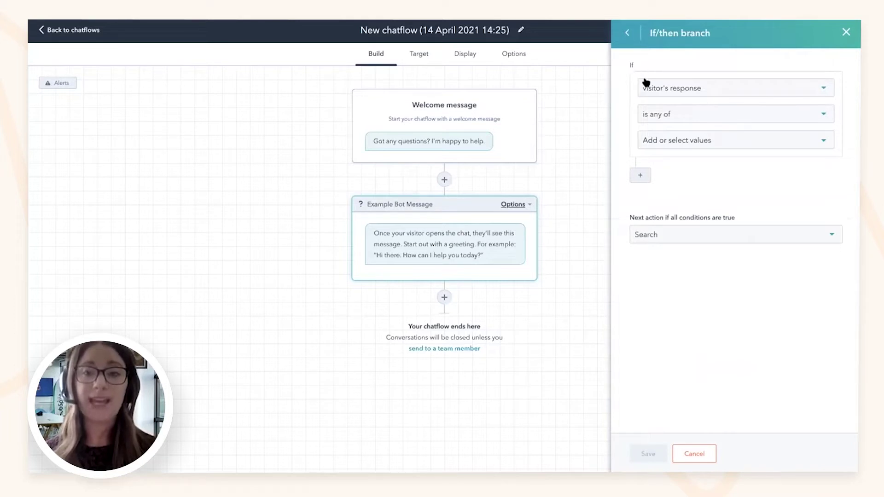
left_click(696, 138)
left_click(699, 164)
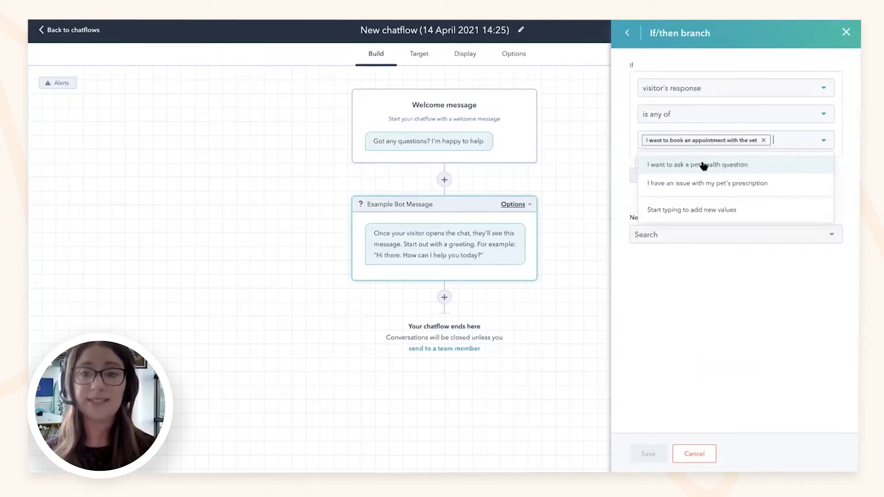
left_click(845, 174)
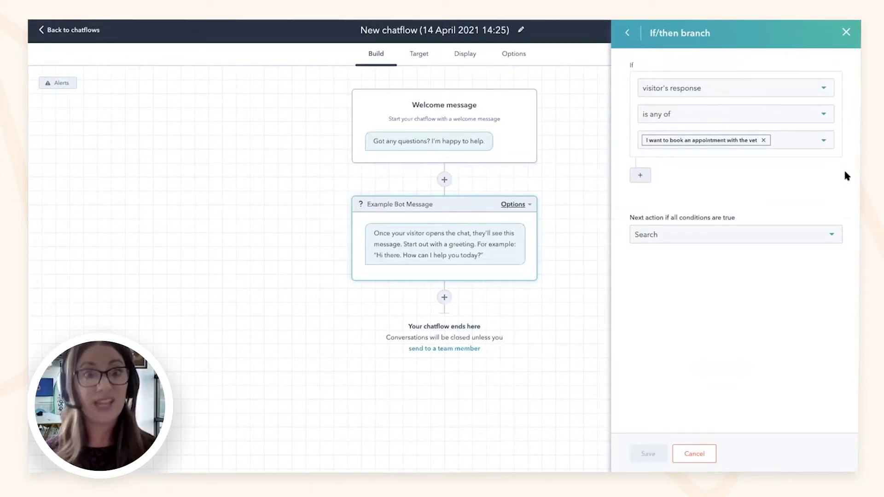
Make the branch's next action a new Name question, skipped if the property already exists, and save both the question and the branch
left_click(763, 233)
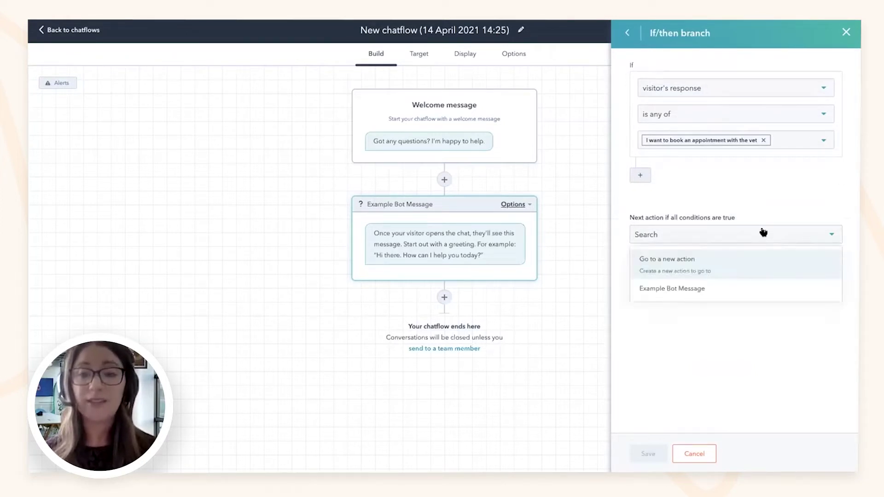
left_click(690, 260)
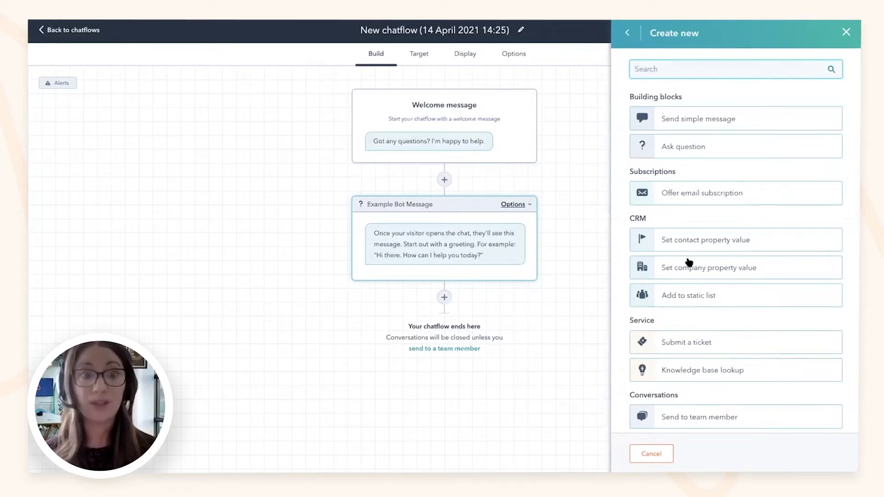
left_click(694, 153)
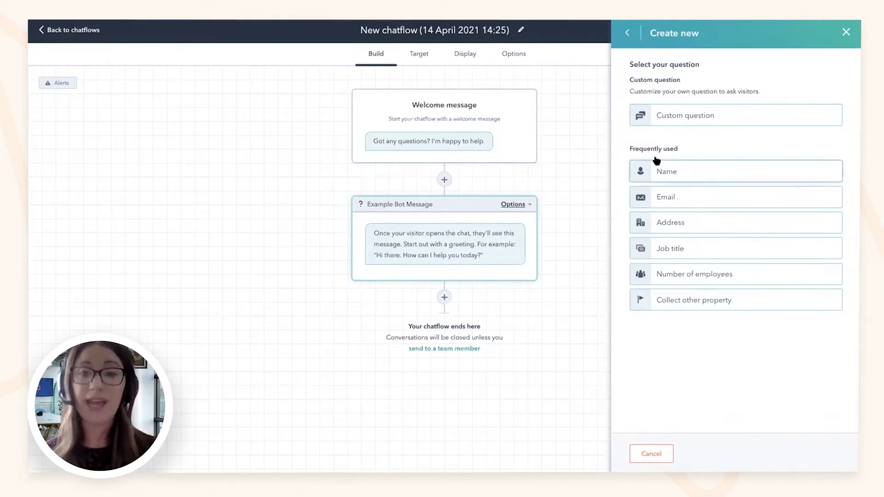
left_click(711, 174)
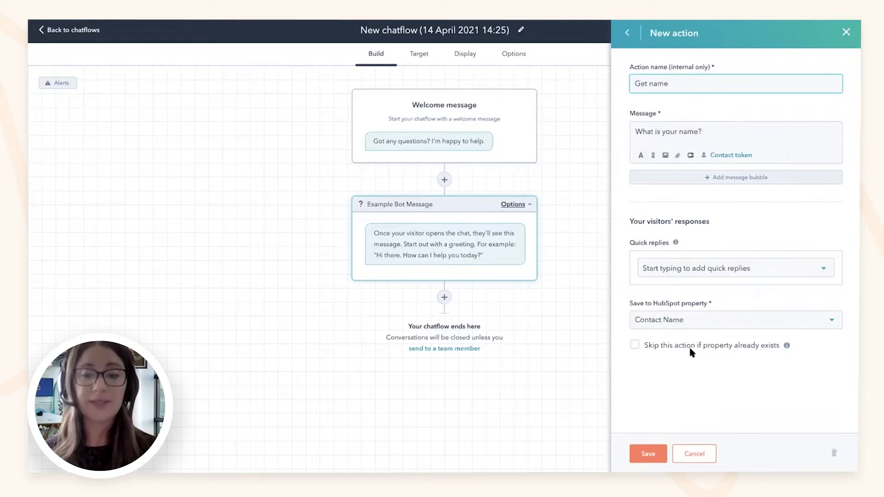
left_click(635, 345)
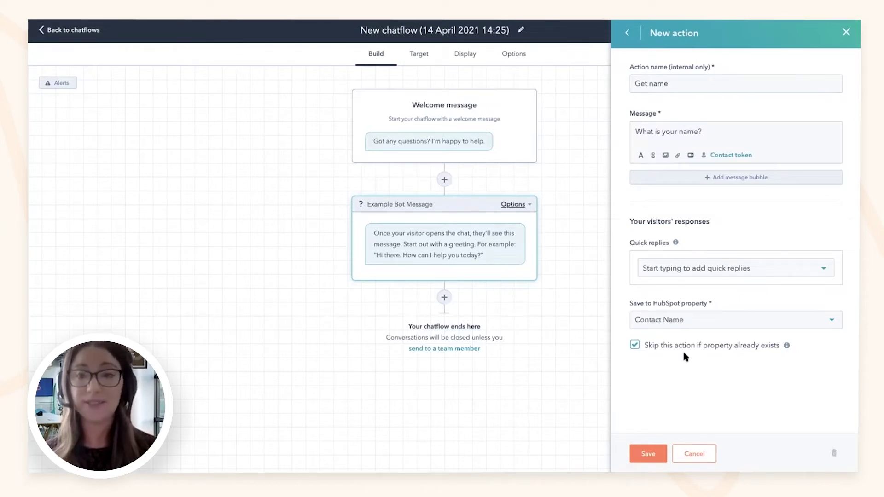
left_click(650, 455)
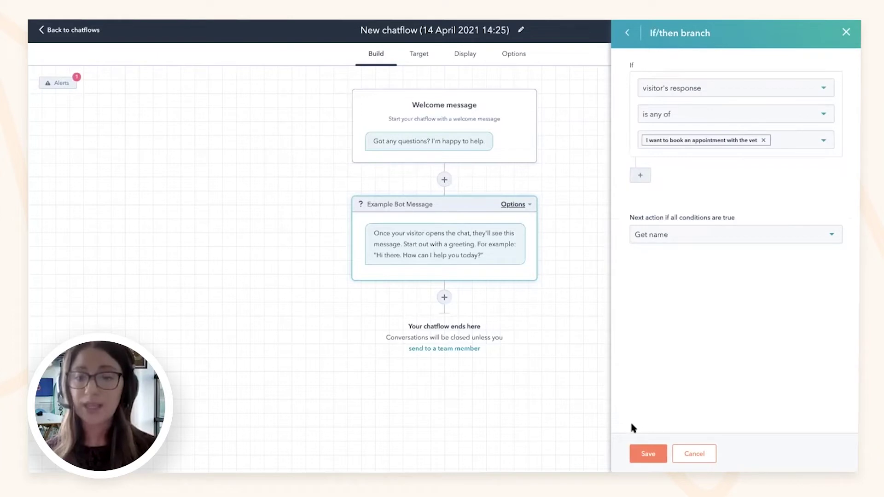
left_click(646, 453)
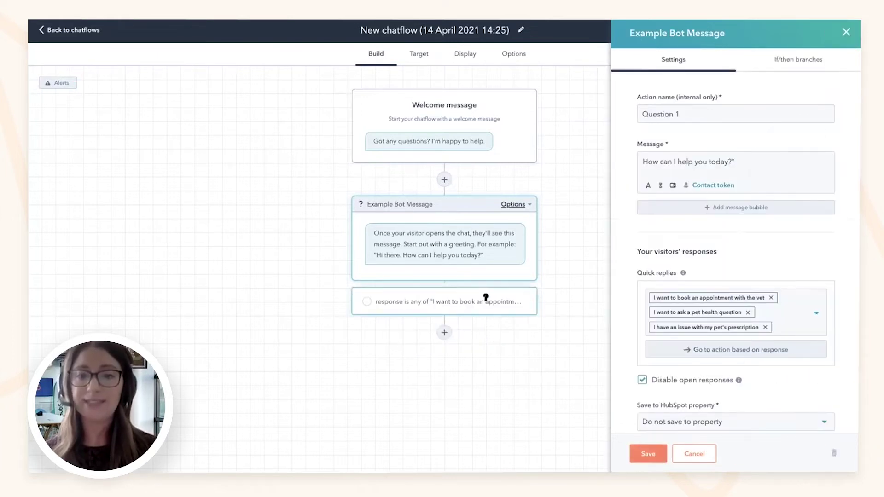
Add an Email question after the name question, keeping its default message and the skip if the property already exists, and save it
scroll(485, 301, "down", 3)
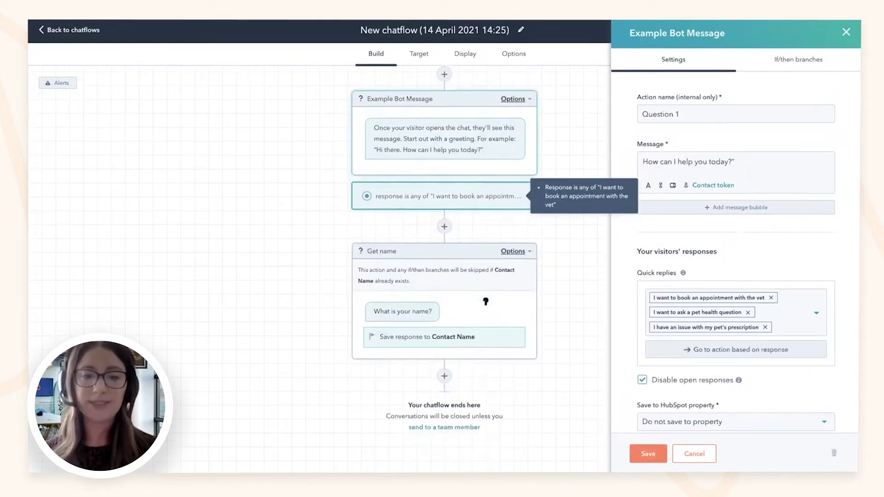
left_click(444, 371)
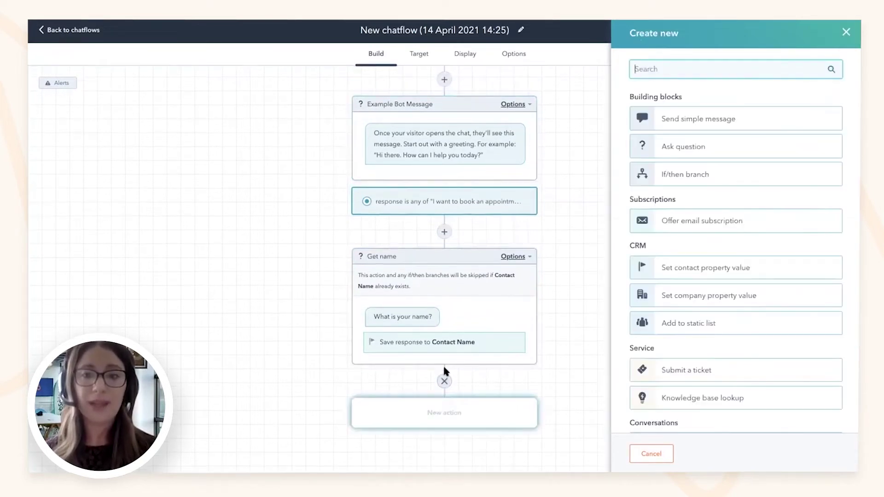
left_click(667, 145)
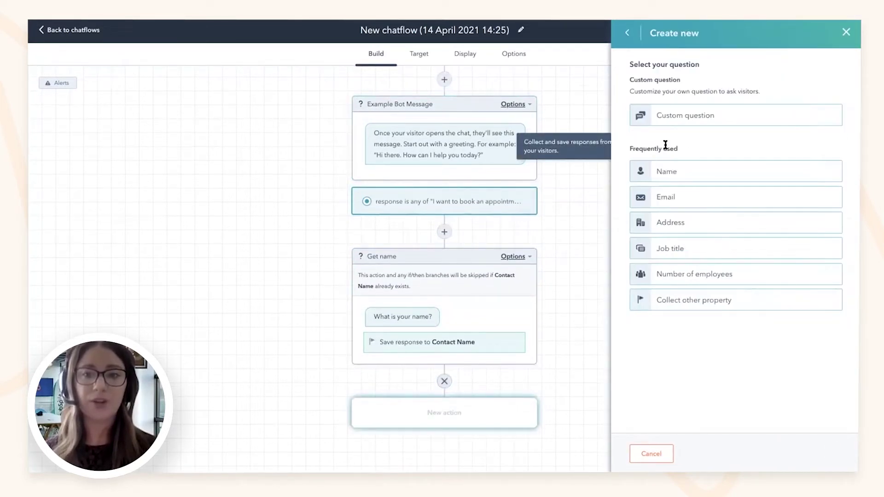
left_click(671, 197)
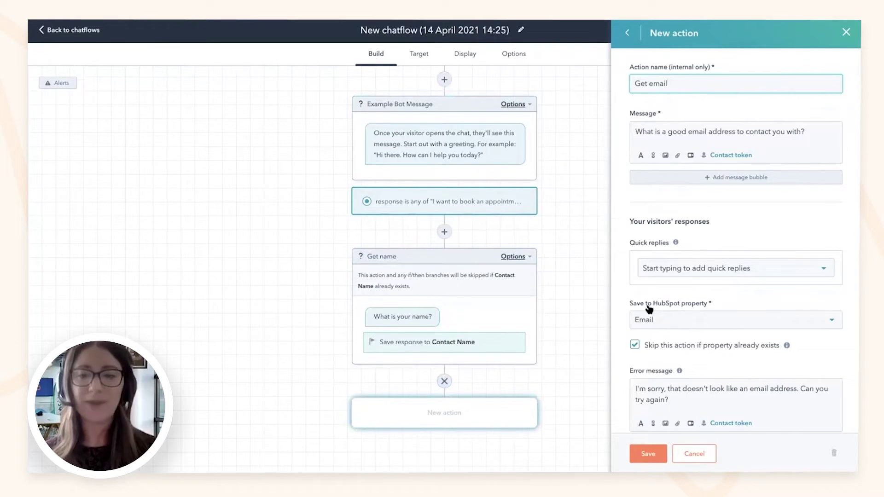
scroll(658, 378, "down", 1)
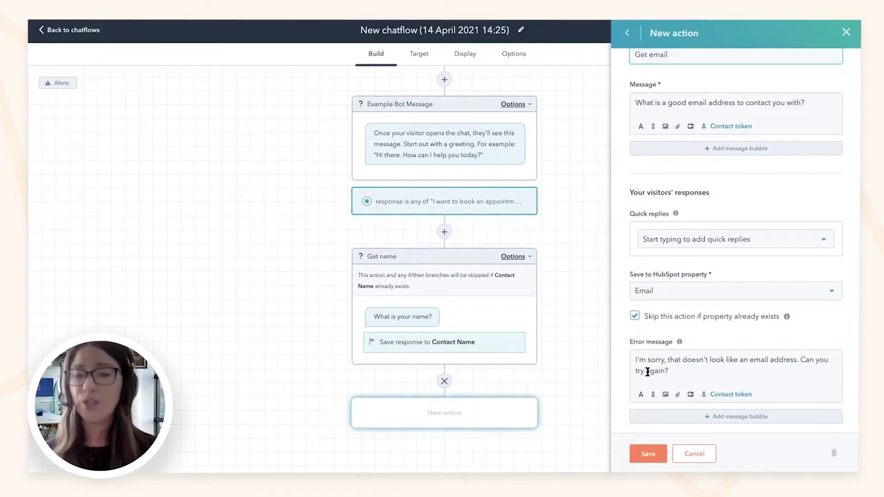
left_click(646, 453)
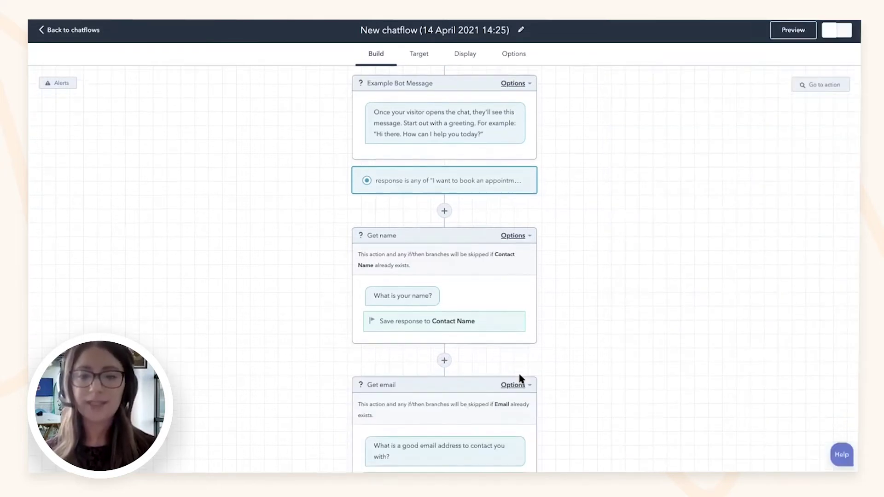
Add a custom question after the email question and name the action "Pet Name"
scroll(502, 317, "down", 3)
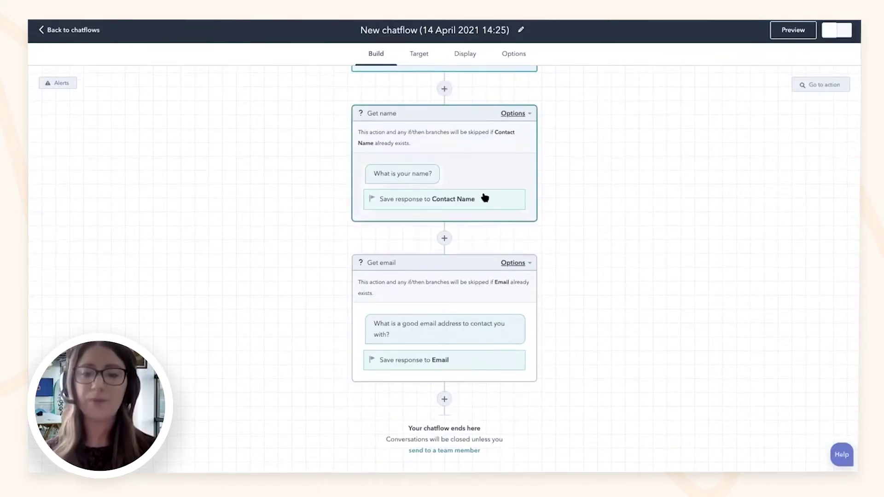
scroll(484, 198, "down", 1)
left_click(445, 381)
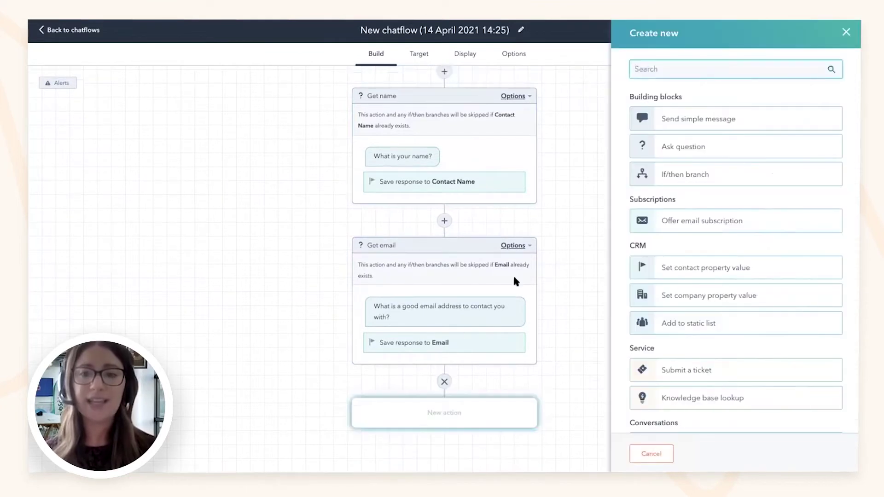
left_click(684, 147)
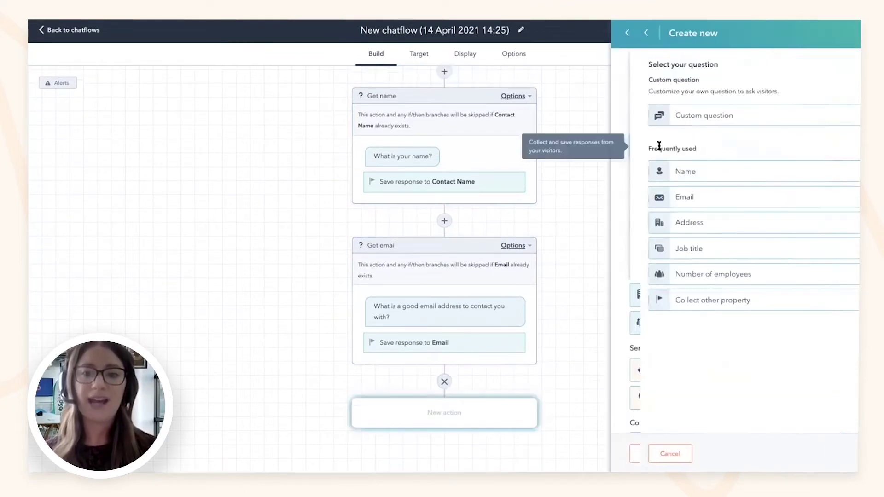
left_click(673, 112)
left_click_drag(690, 83, 619, 80)
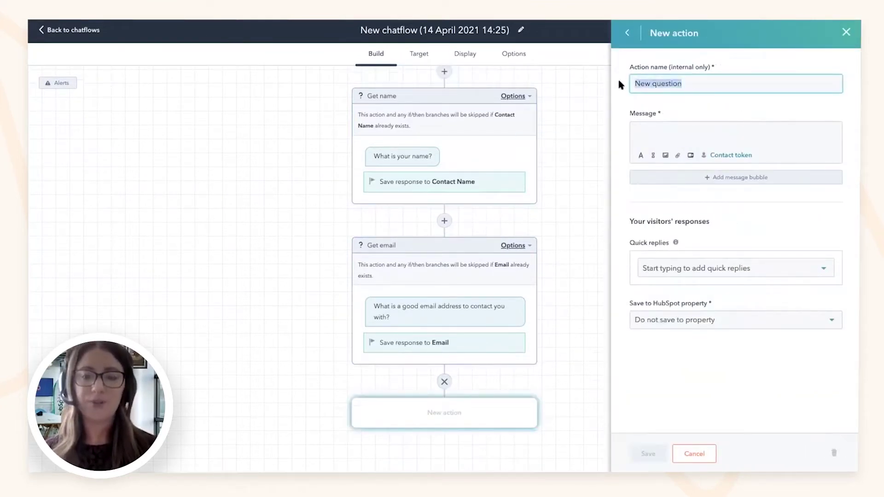
type("Pet Name")
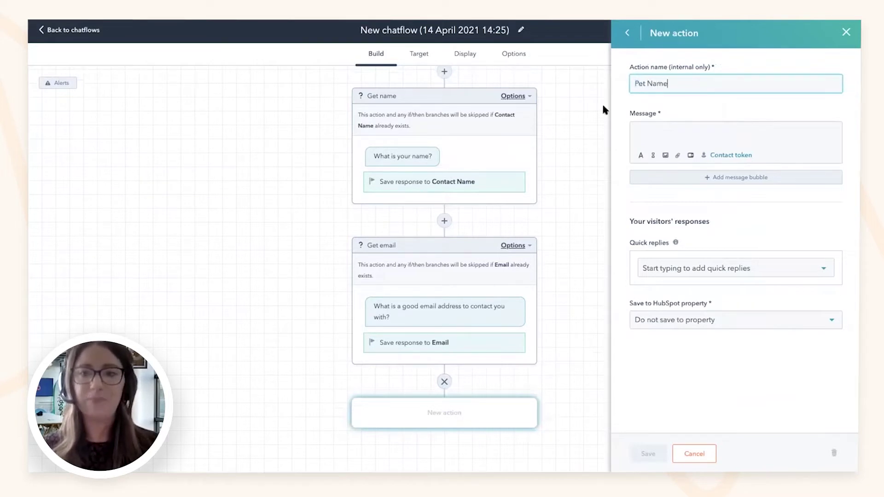
Set the Pet Name question's message to "What is your pet name?"
left_click(650, 127)
type("What")
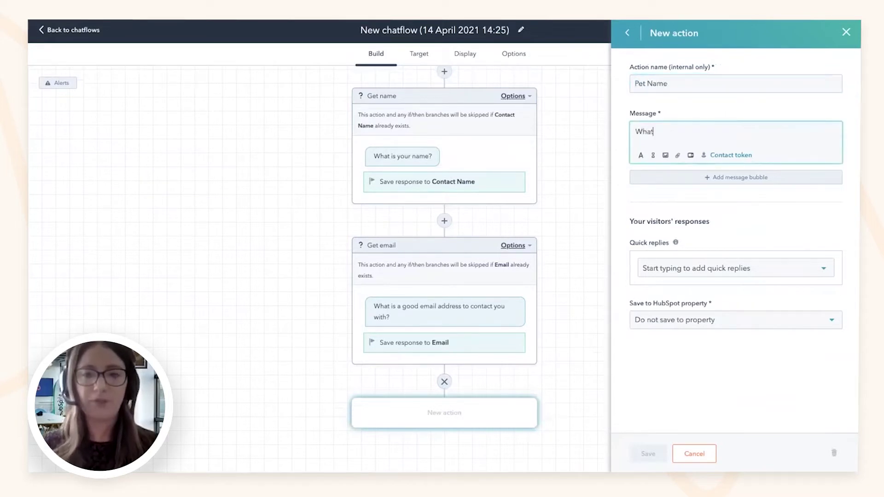
type(" is your")
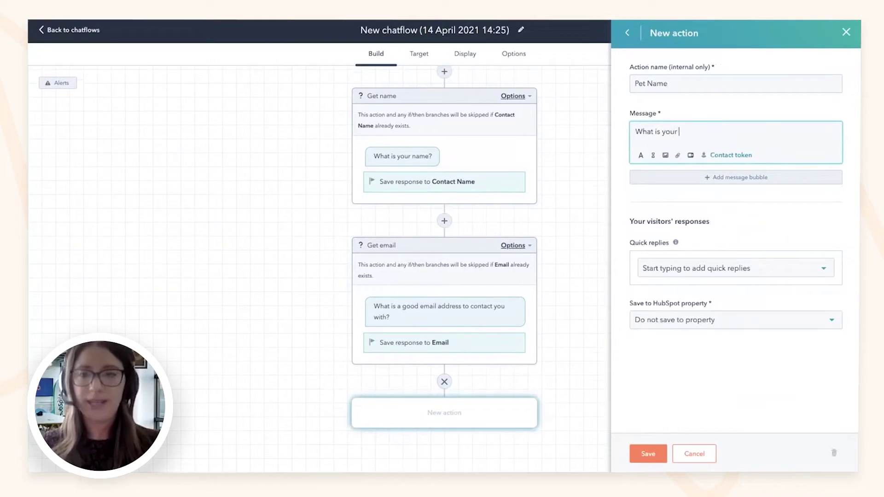
type(" pet name?")
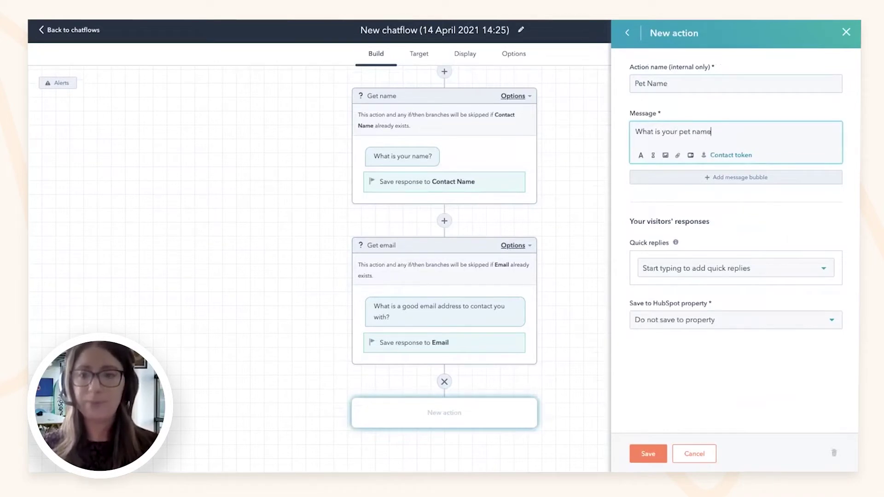
Store the answer in the Pet Name property, skip the action if the property already exists, and save the question
left_click(701, 321)
type("pet nam")
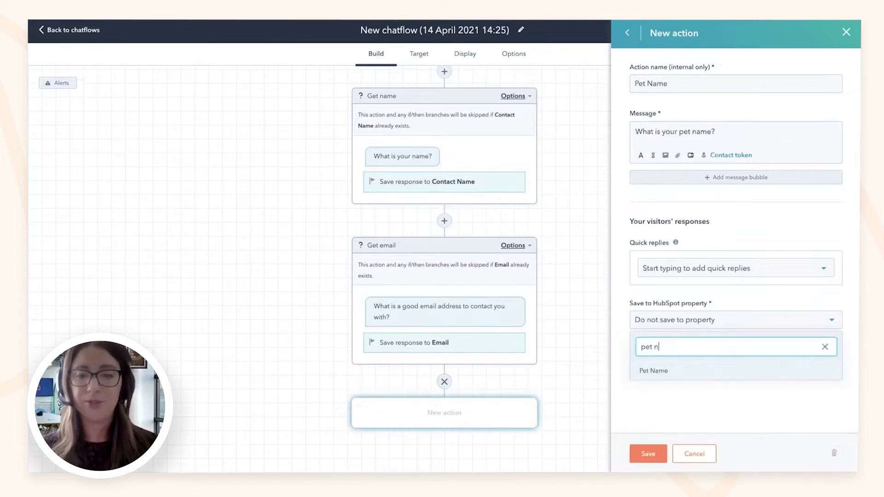
left_click(688, 368)
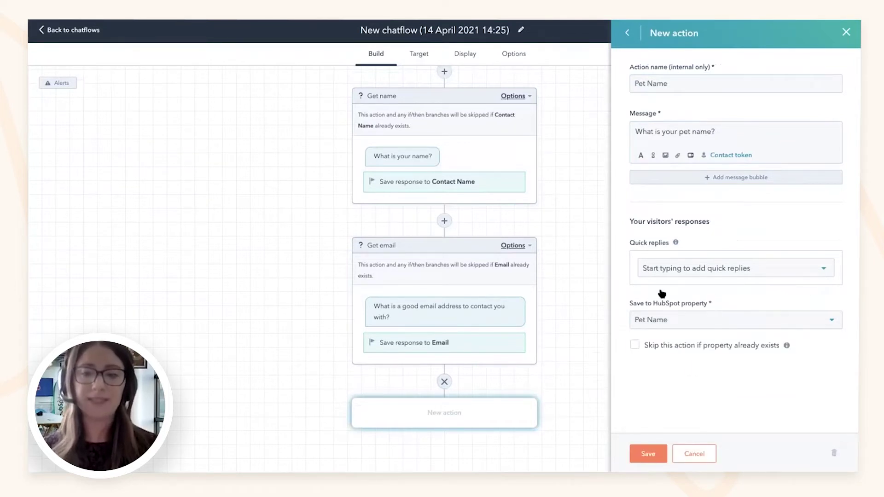
left_click(634, 345)
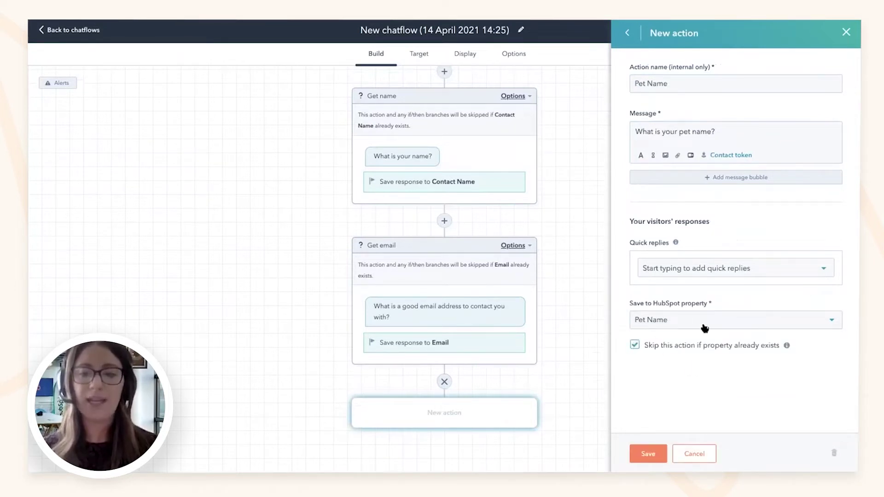
left_click(650, 453)
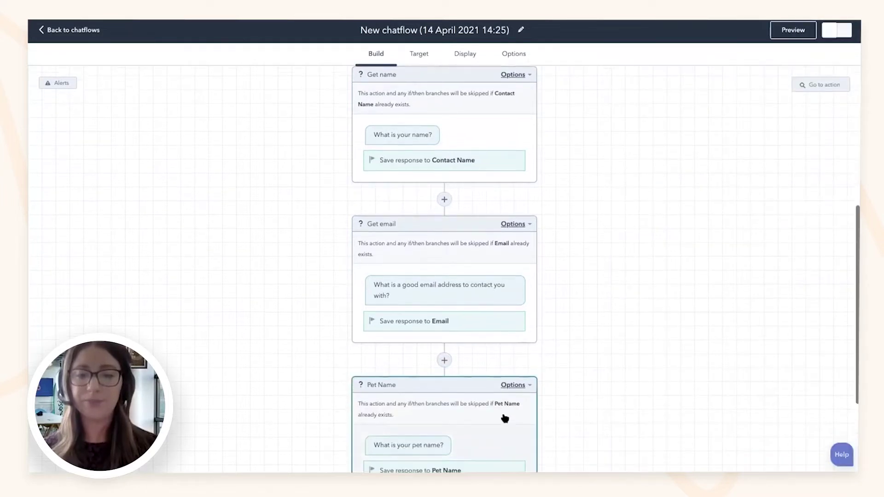
Add another custom question after the Pet Name question and name the action "Pet Type"
left_click(445, 371)
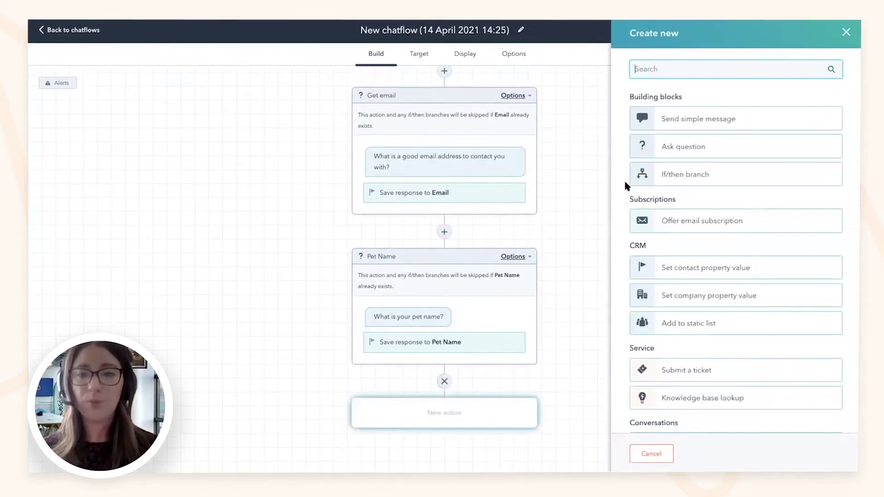
left_click(668, 142)
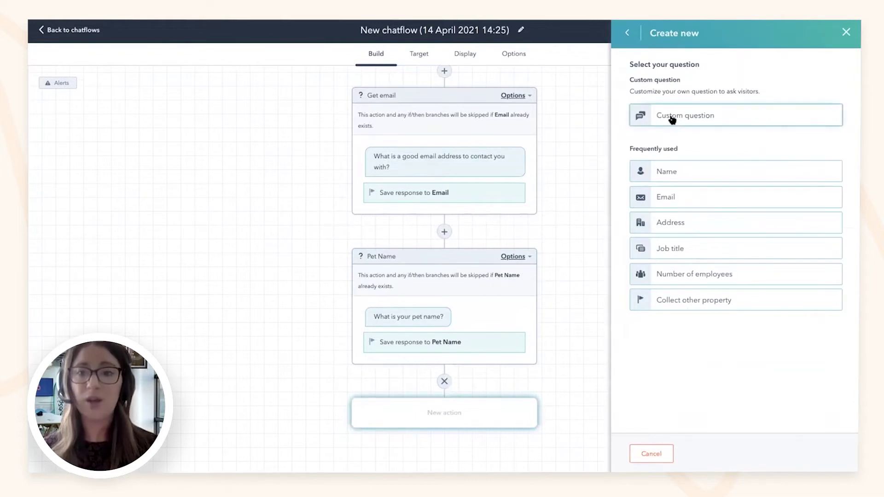
left_click(671, 118)
left_click_drag(699, 79, 601, 81)
type("Pet Typ")
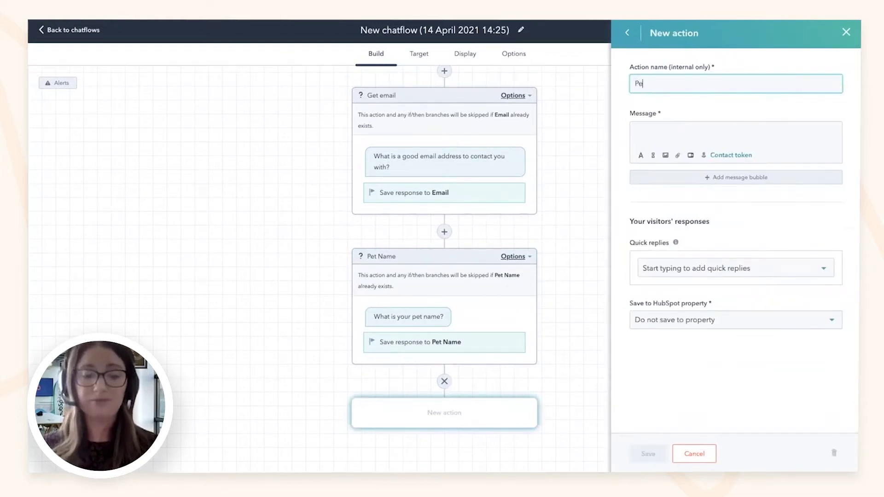
key("BackSpace")
key("BackSpace")
key("BackSpace")
type("Y")
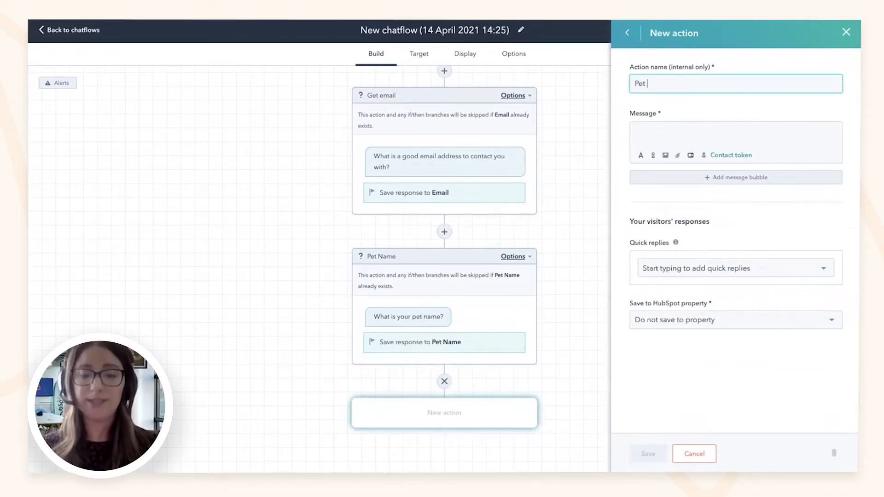
type("Type")
Set the Pet Type question's message to "What type of pet do you have?"
left_click(632, 131)
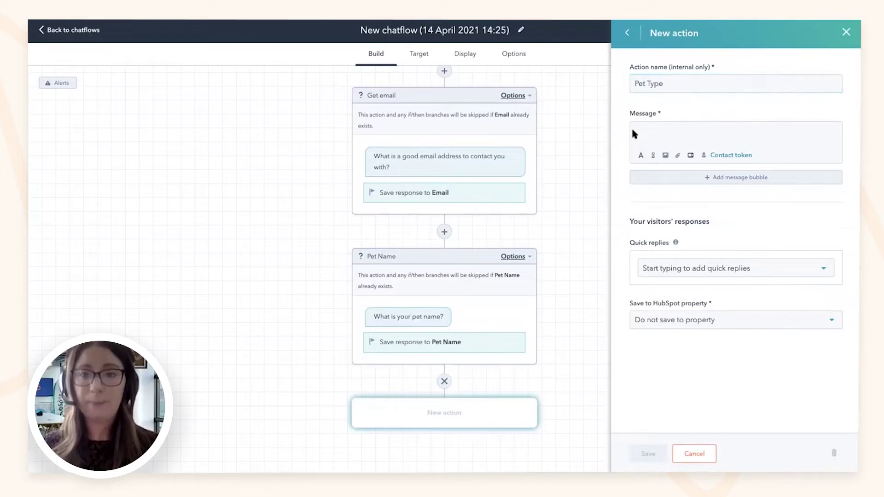
left_click(633, 132)
type("What typ")
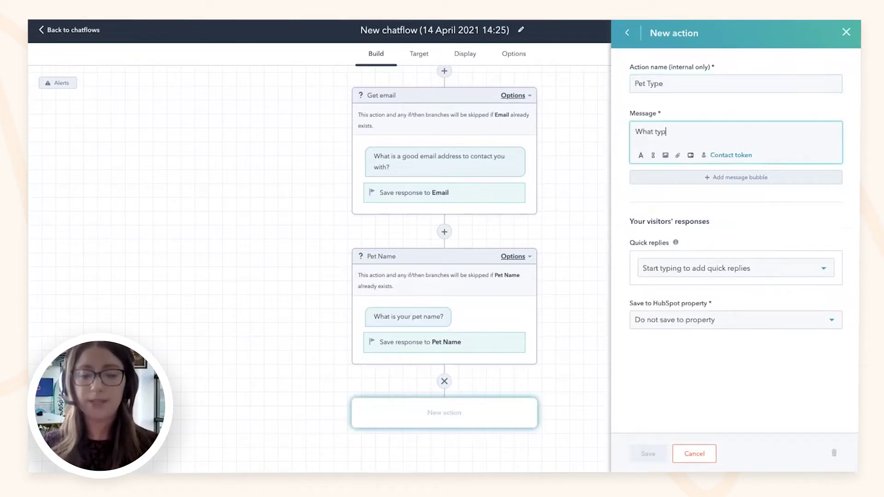
type("e of pet do")
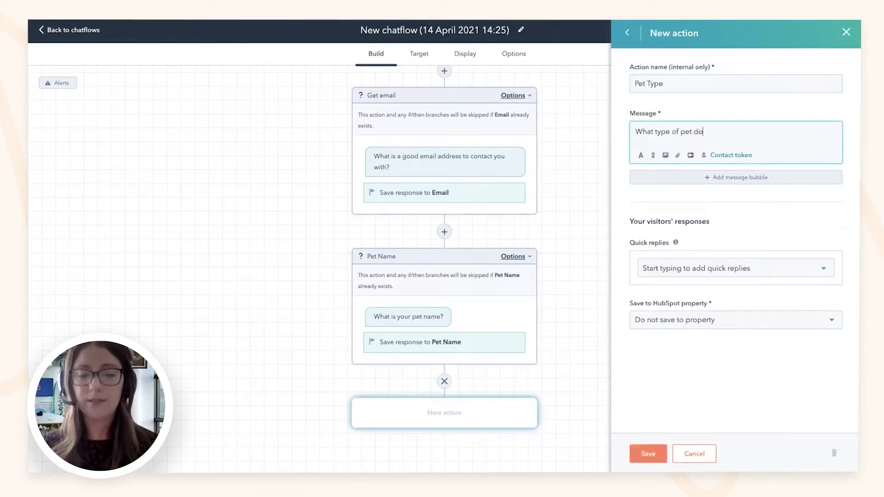
type(" you have?")
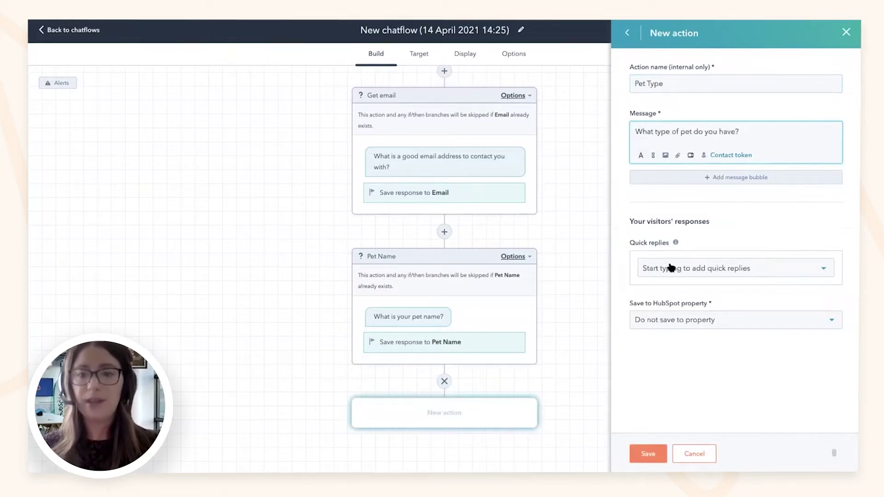
Add the quick replies Dog, Cat, Rabbit, Bird and Other to the Pet Type question
left_click(671, 267)
type("Dog")
key("Return")
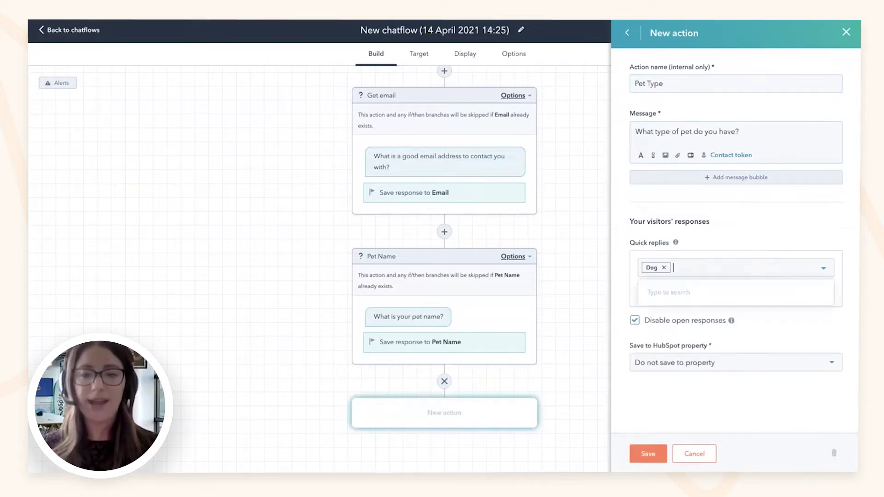
type("Cat")
key("Return")
type("Rabbit")
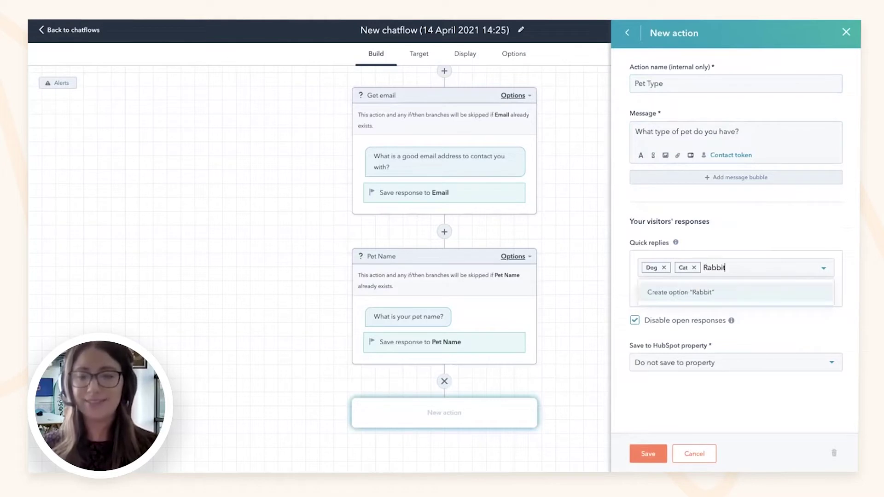
key("Return")
type("Bir")
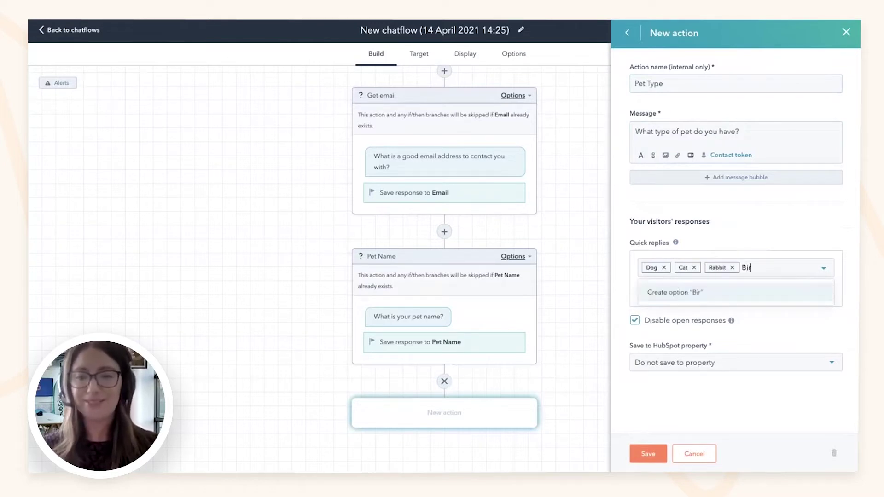
type("fd")
key("Return")
type("Other")
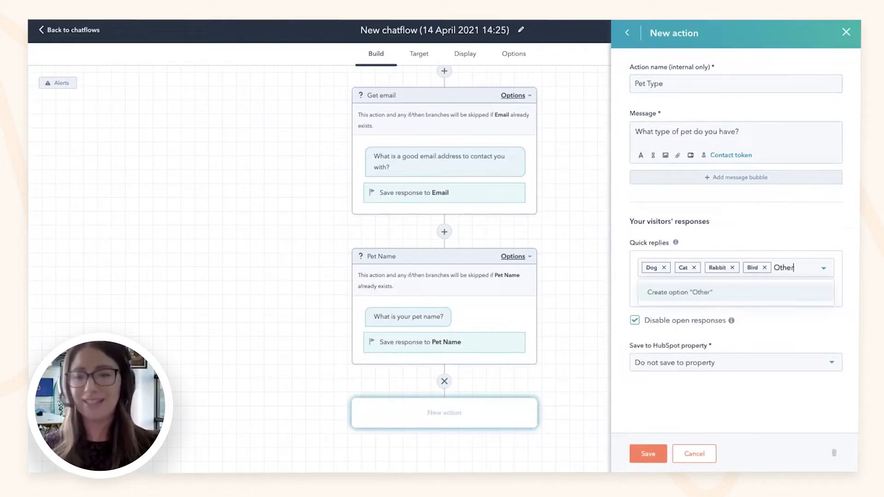
key("Return")
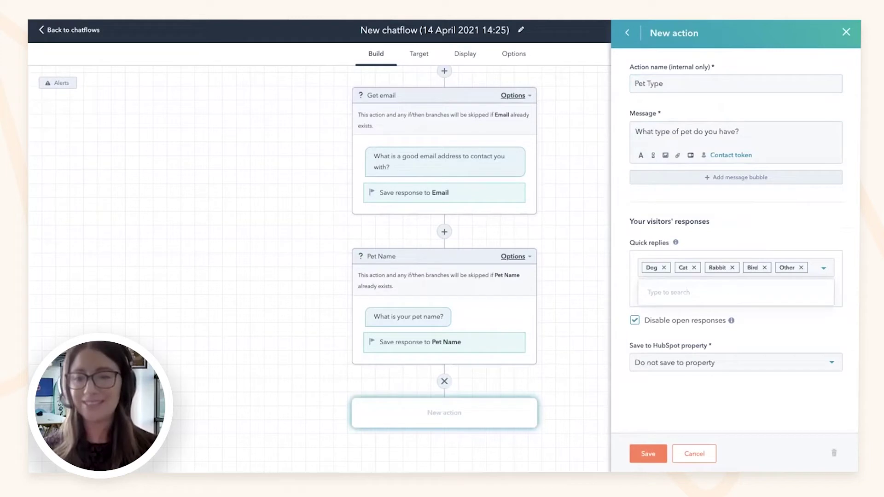
left_click(626, 293)
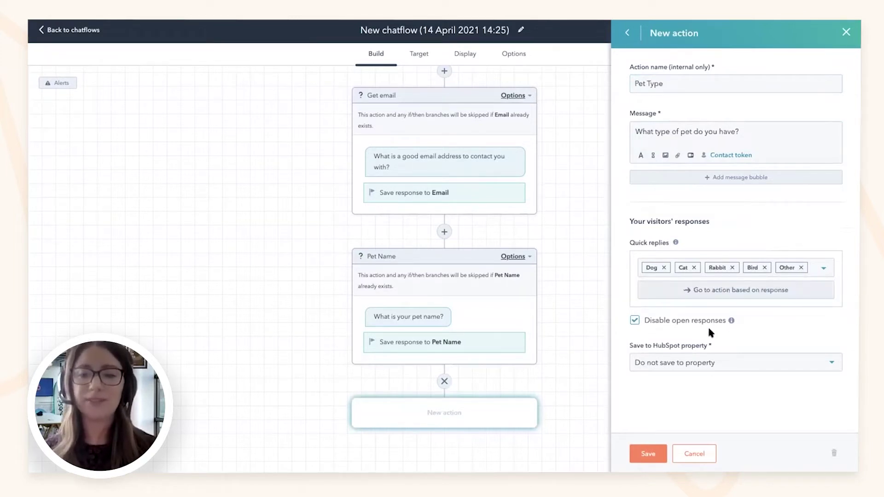
Store the answer in the Pet Type property and save the question
left_click(703, 361)
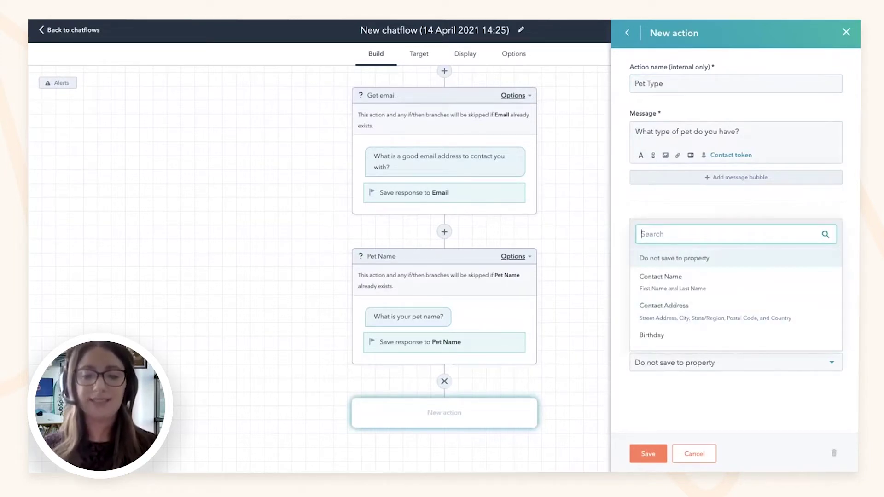
type("pet")
left_click(659, 341)
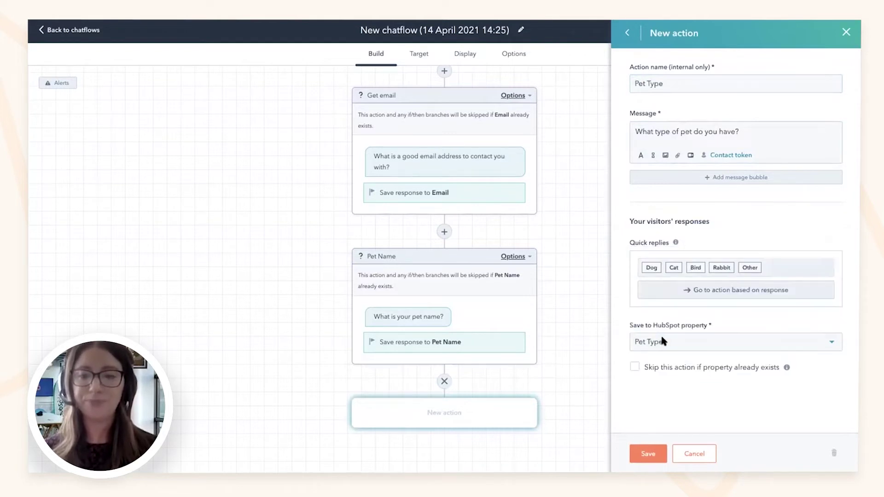
left_click(642, 456)
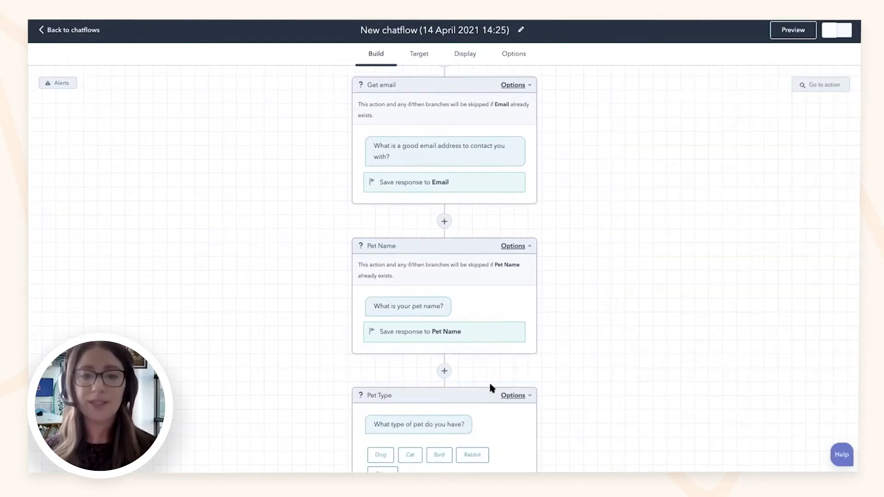
Add a Book a meeting action after the Pet Type question and name it "Appoinment"
scroll(435, 287, "up", 2)
scroll(437, 287, "down", 6)
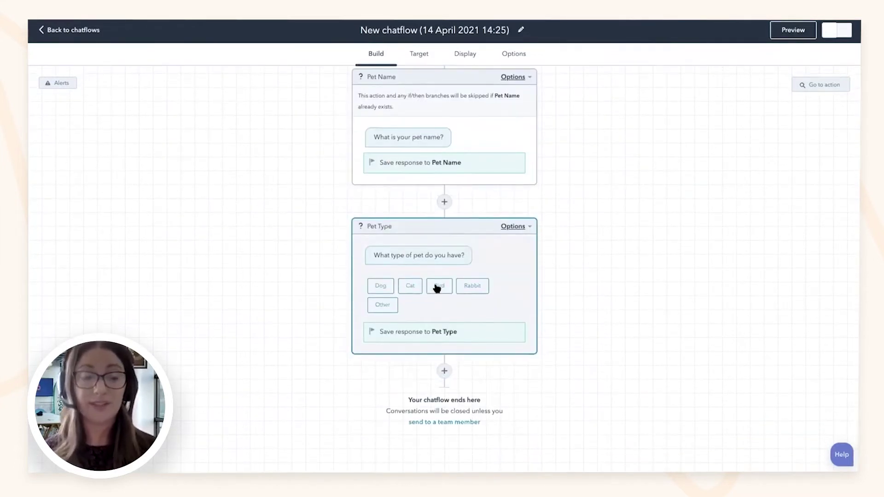
left_click(444, 370)
scroll(695, 331, "down", 2)
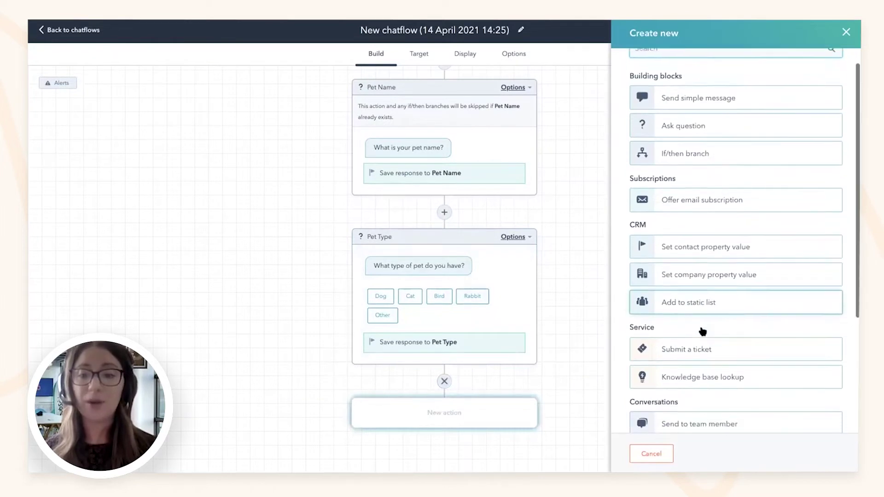
scroll(700, 327, "down", 1)
left_click(701, 355)
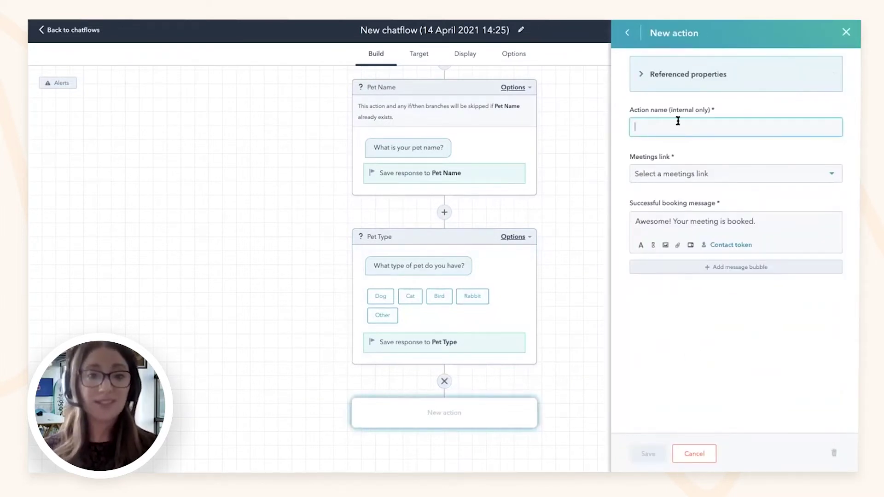
type("Ap")
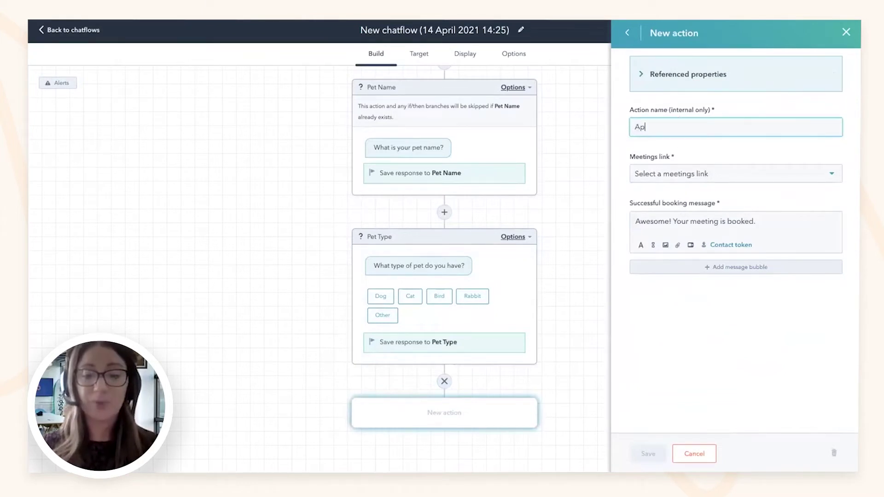
type("poinment")
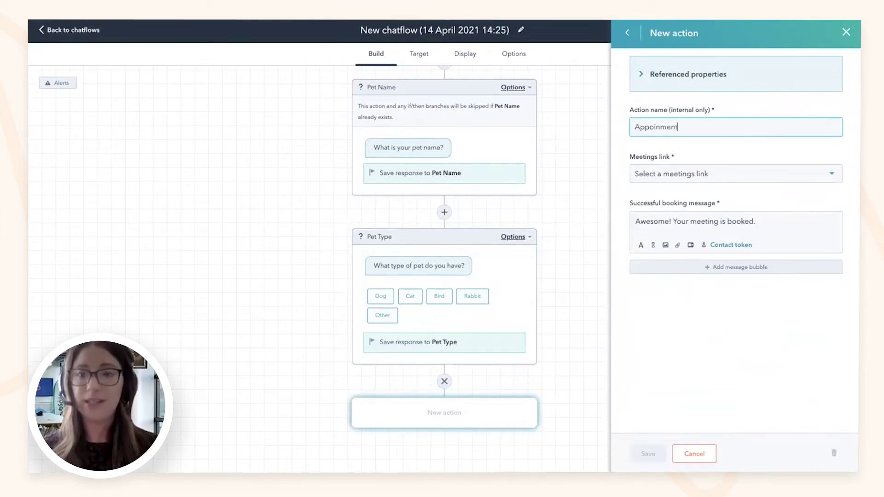
Find the doctor's vet appointment link and set it as the action's meetings link
left_click(702, 172)
type("Ike")
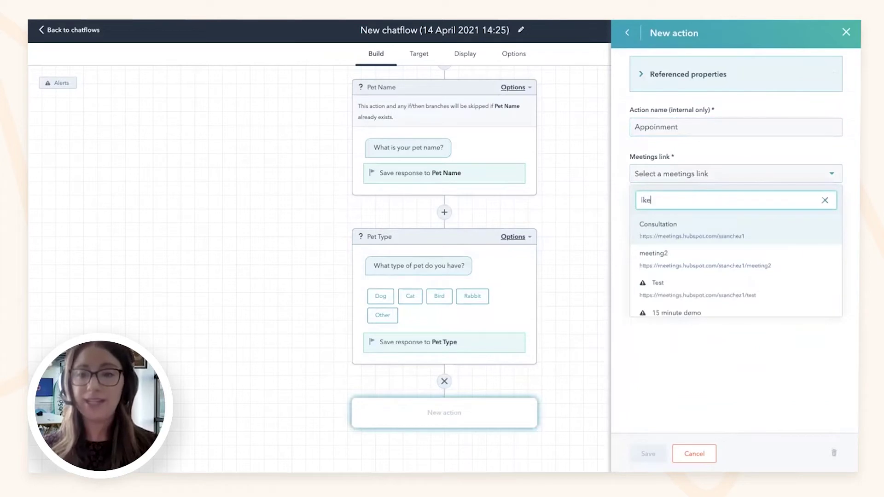
type("ll")
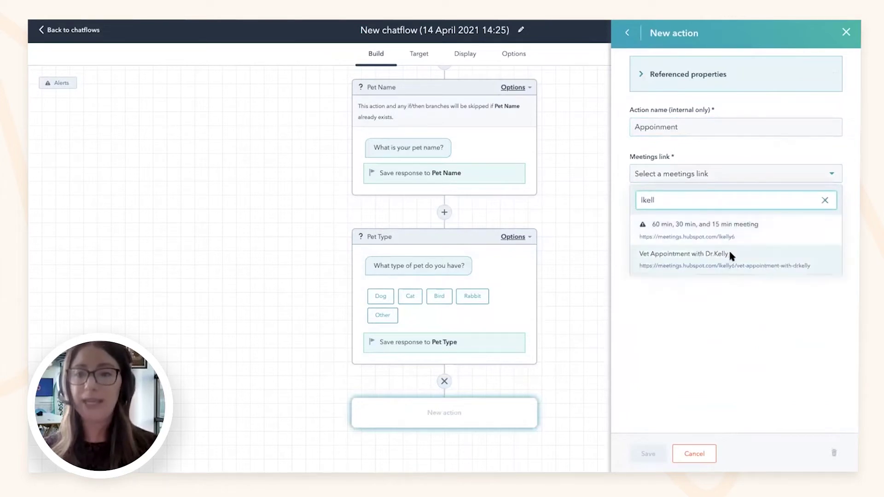
left_click(729, 250)
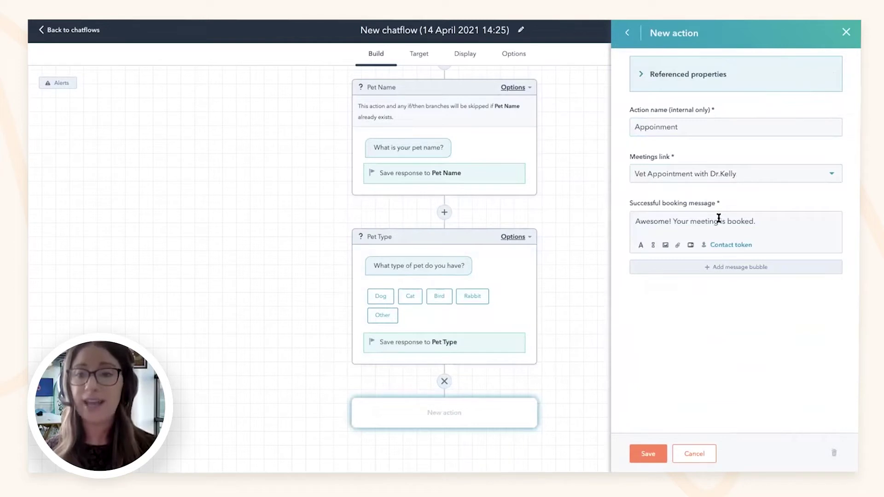
Change the successful booking message to "Awesome! Your appointment is booked." and save the meeting action
left_click_drag(721, 220, 691, 219)
type("appoinym")
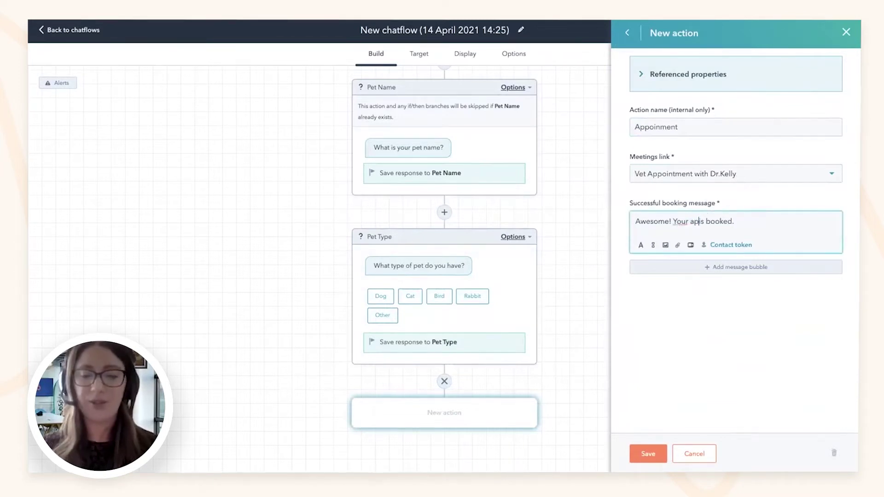
key("BackSpace")
key("BackSpace")
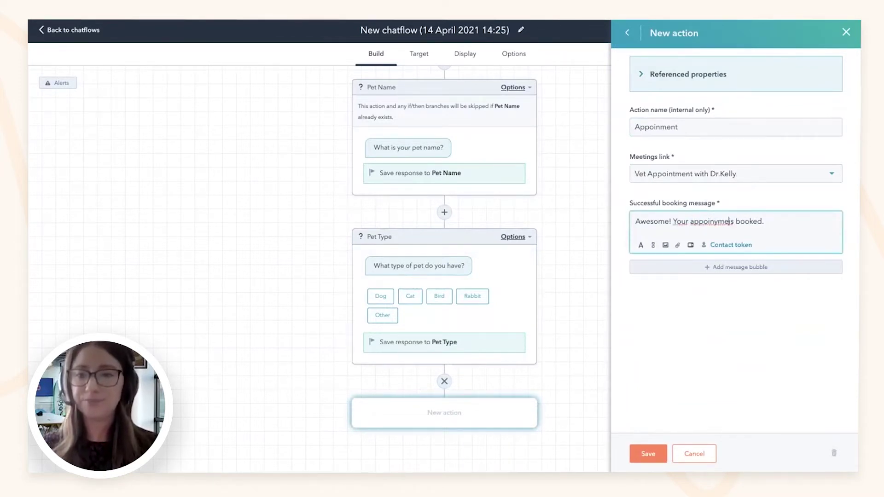
type("tment i")
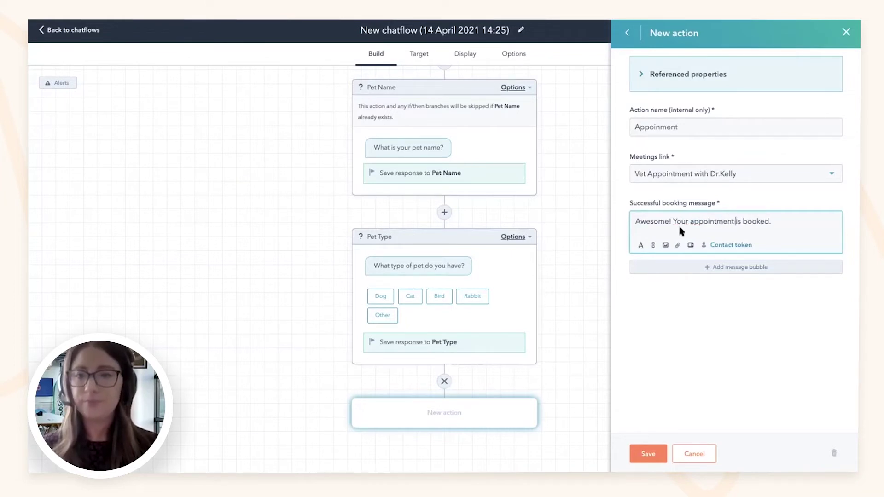
left_click(649, 453)
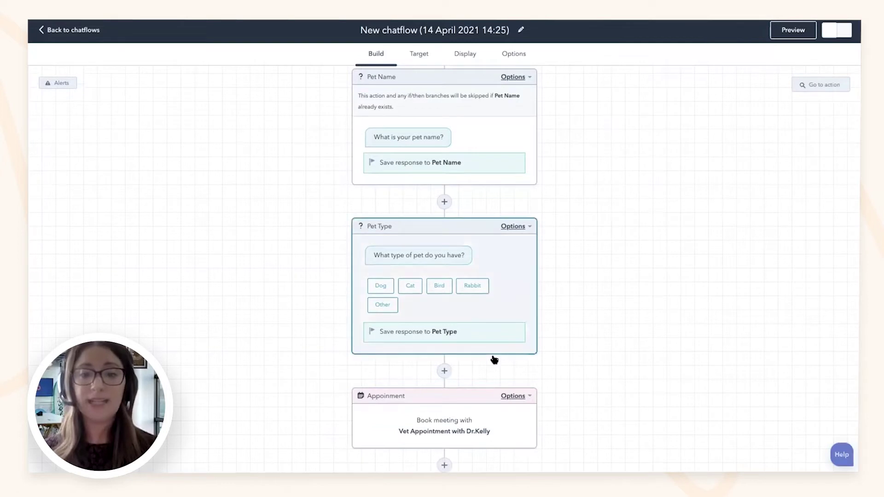
scroll(493, 358, "up", 3)
scroll(494, 359, "up", 10)
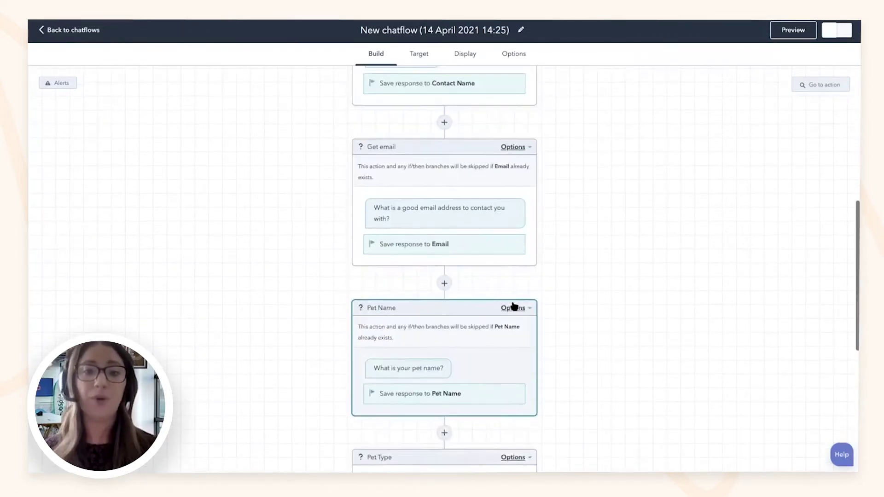
scroll(513, 304, "up", 3)
left_click(504, 255)
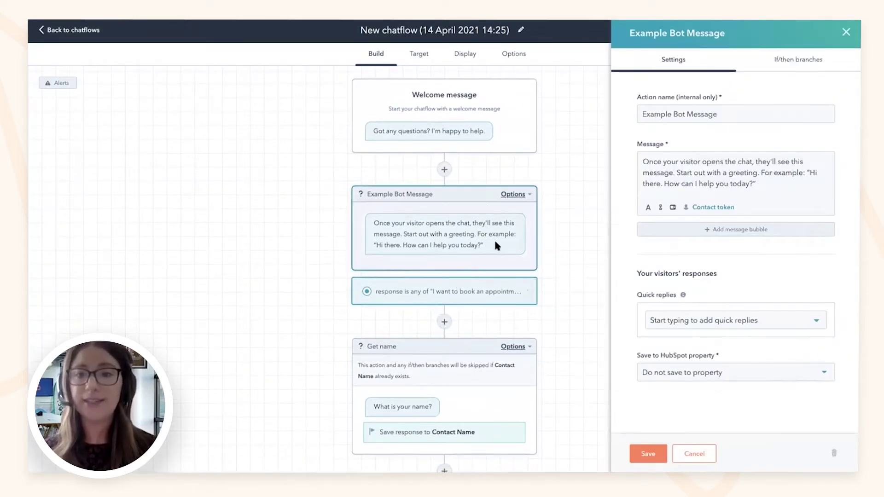
left_click(812, 58)
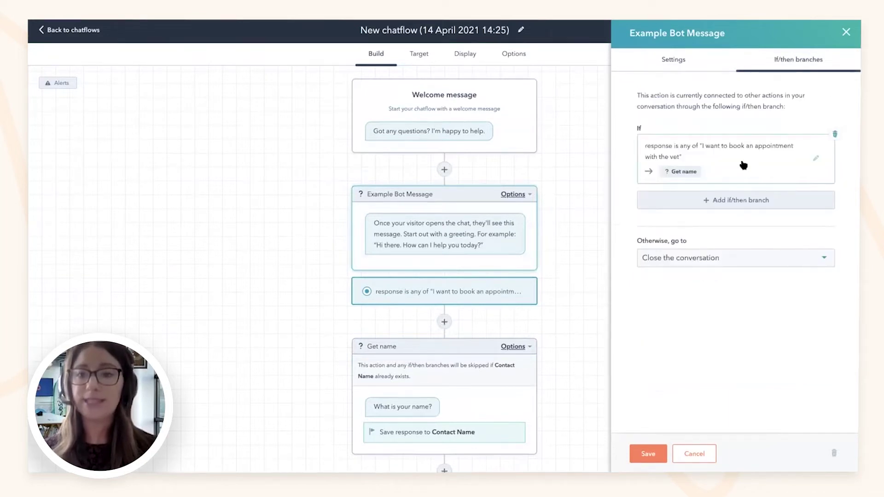
left_click(715, 199)
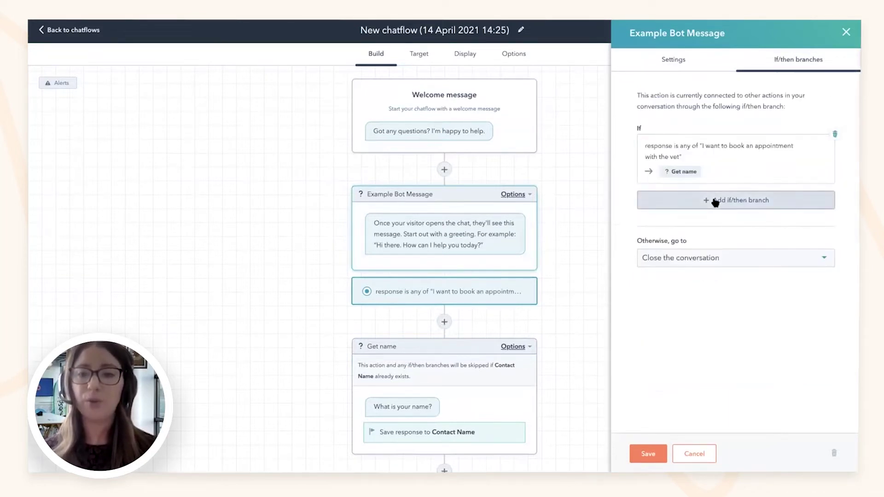
left_click(699, 140)
left_click(846, 32)
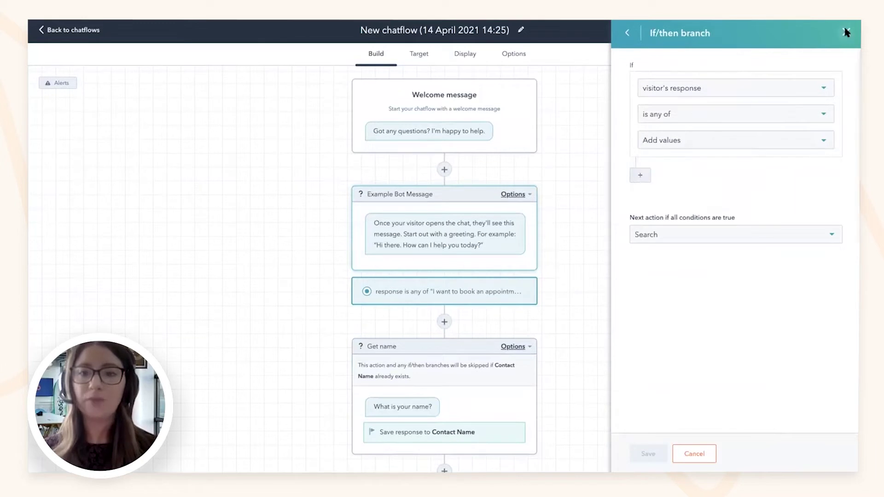
Edit the Example Bot Message and add the quick reply "I have a question about pet health"
left_click(519, 194)
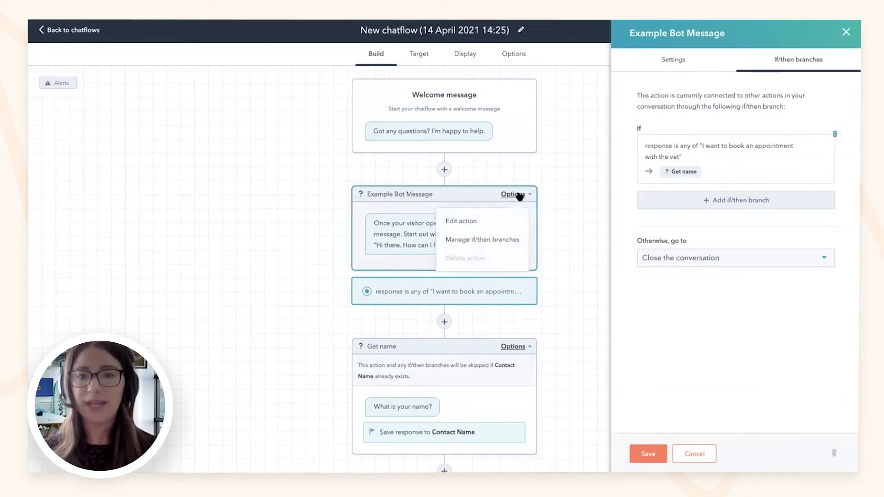
left_click(495, 221)
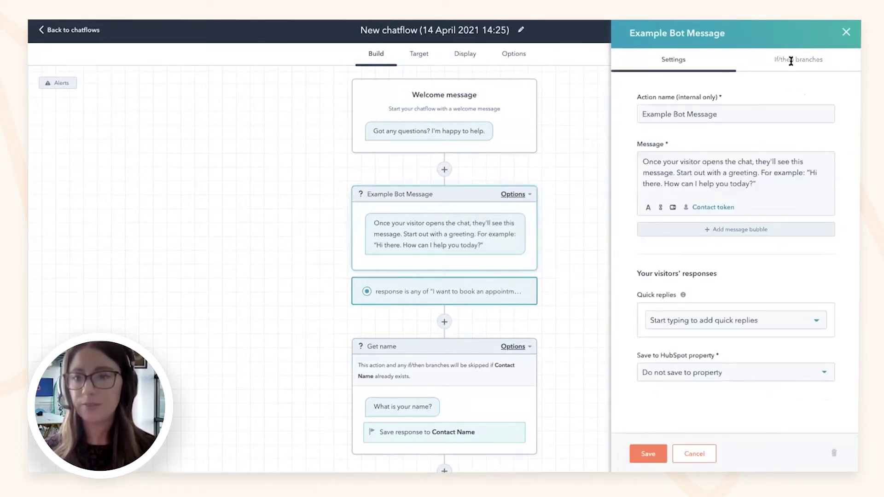
left_click(692, 321)
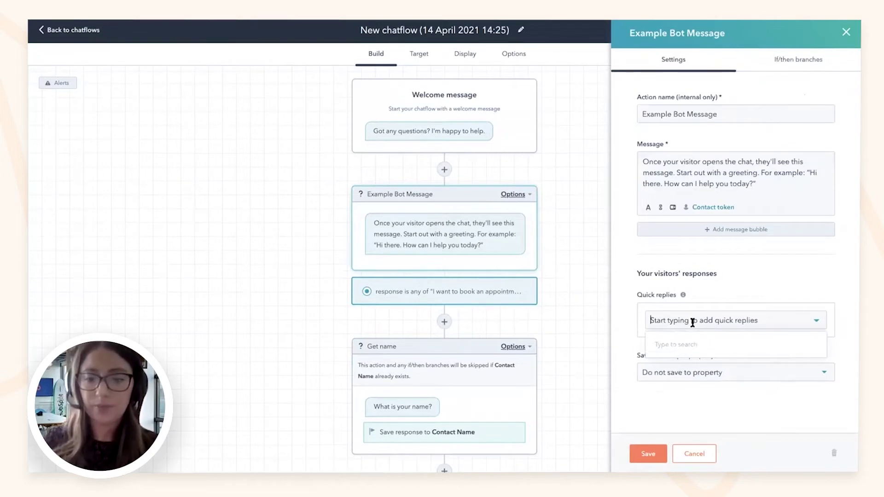
type("I want to")
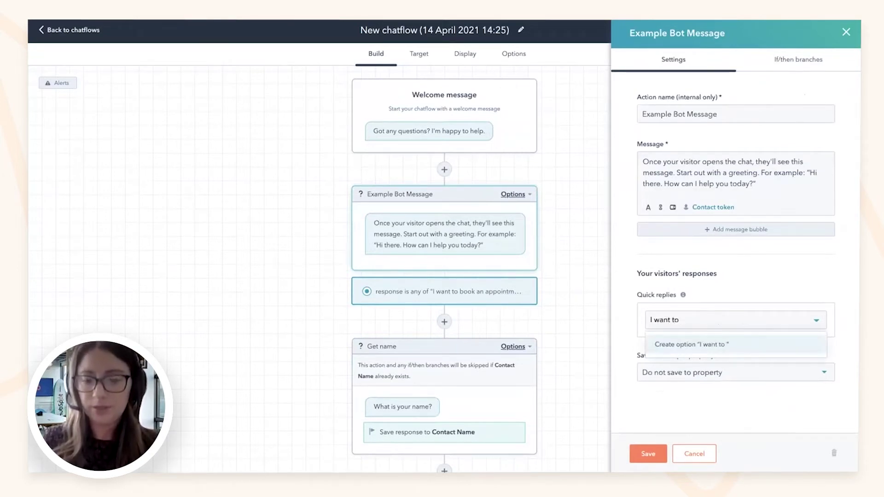
key("BackSpace")
key("BackSpace")
key("BackSpace")
key("BackSpace")
key("BackSpace")
key("BackSpace")
key("BackSpace")
key("BackSpace")
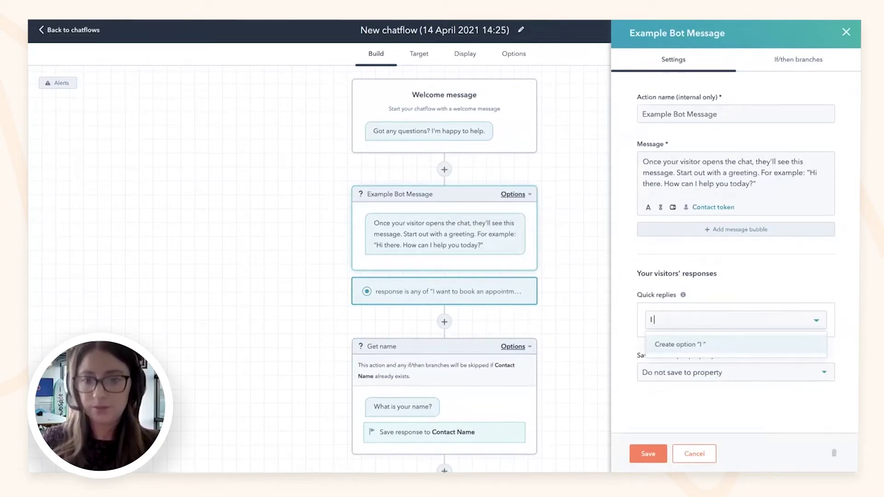
type("have a q")
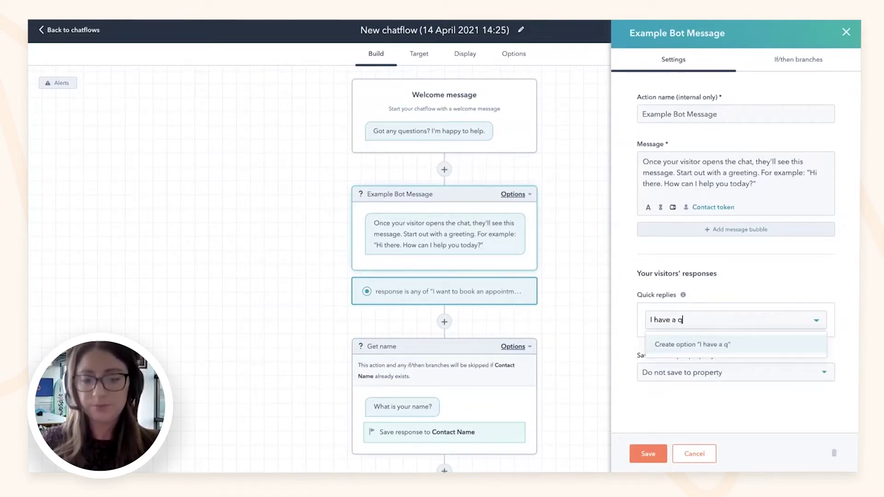
type("uestion about pet health")
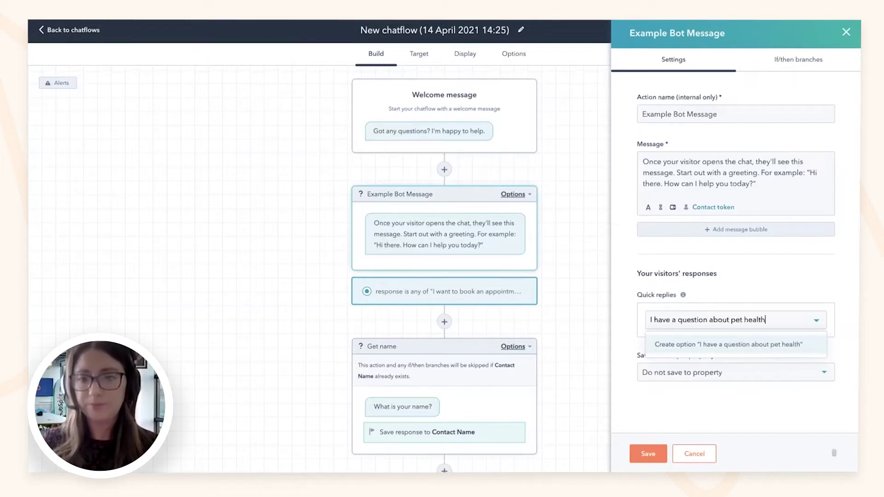
key("Return")
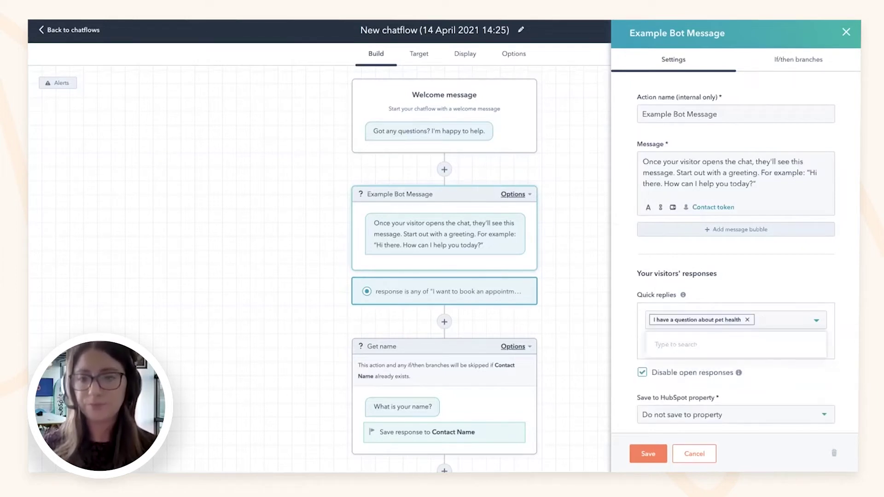
left_click(785, 269)
Add an if/then branch to the Example Bot Message for visitor responses that are any of "I have a question about pet health"
left_click(798, 60)
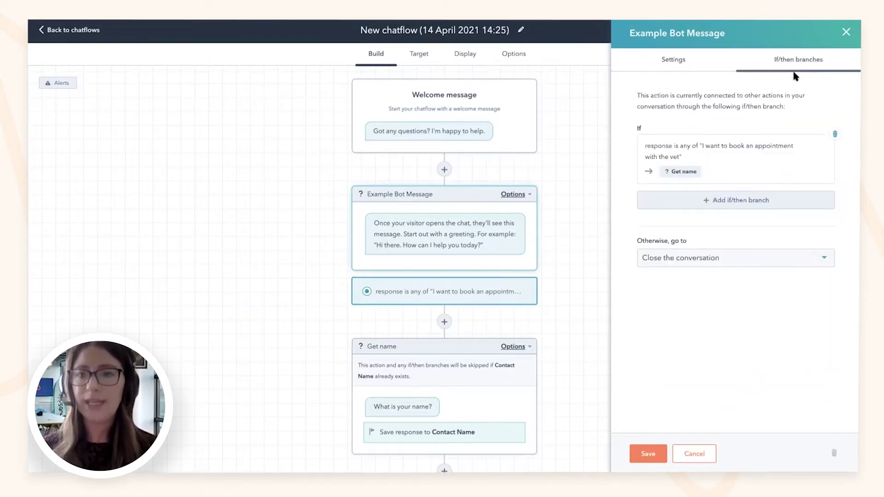
left_click(711, 197)
left_click(696, 141)
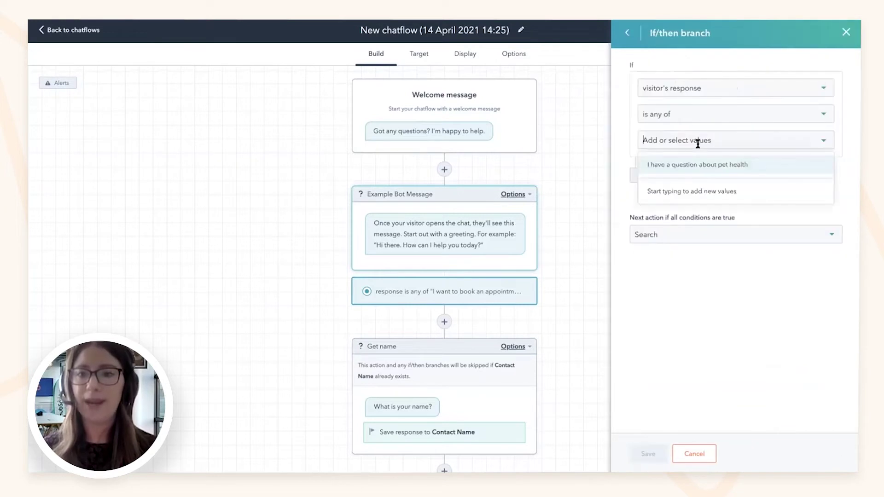
left_click(698, 164)
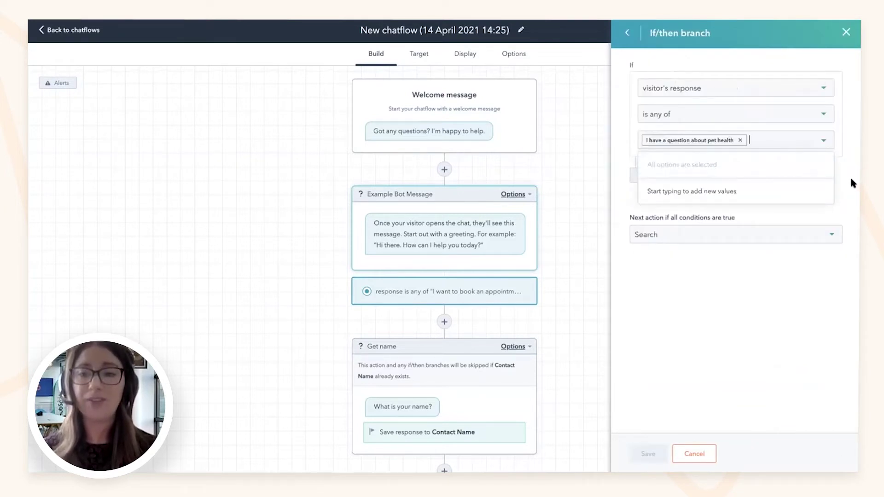
left_click(851, 183)
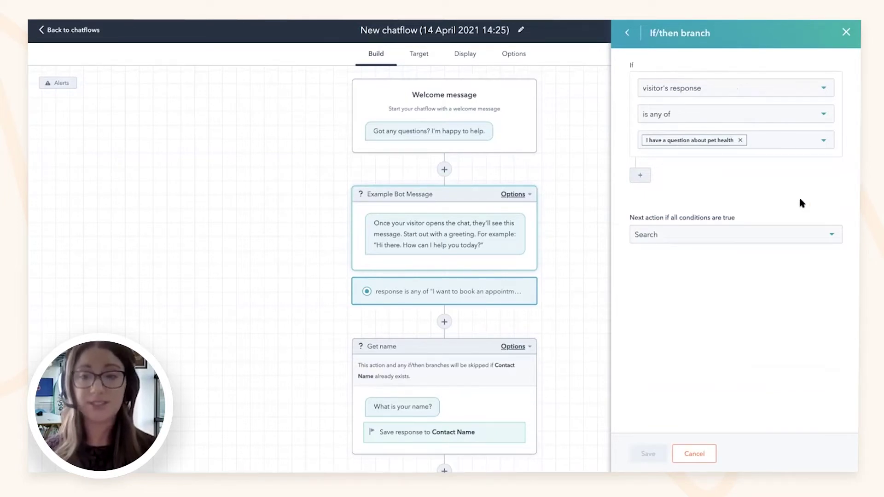
Create a Knowledge base lookup as the branch's next action and name it "KB lookup"
left_click(722, 233)
left_click(714, 262)
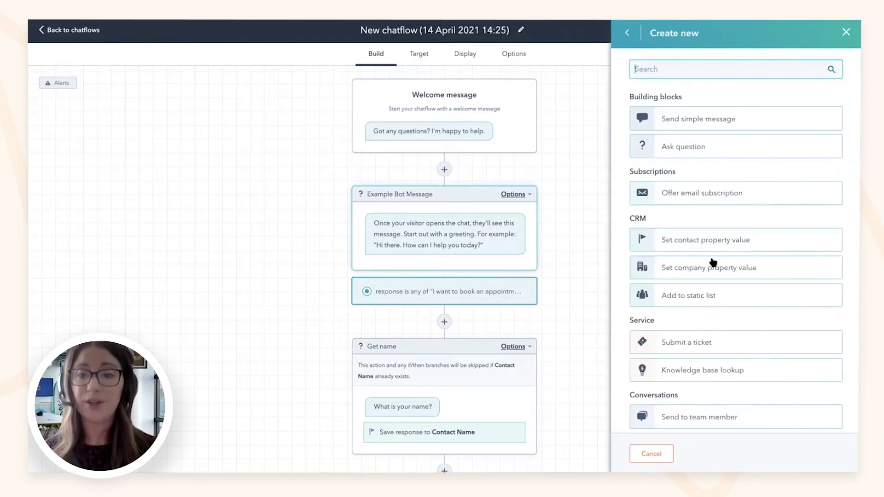
scroll(708, 298, "down", 3)
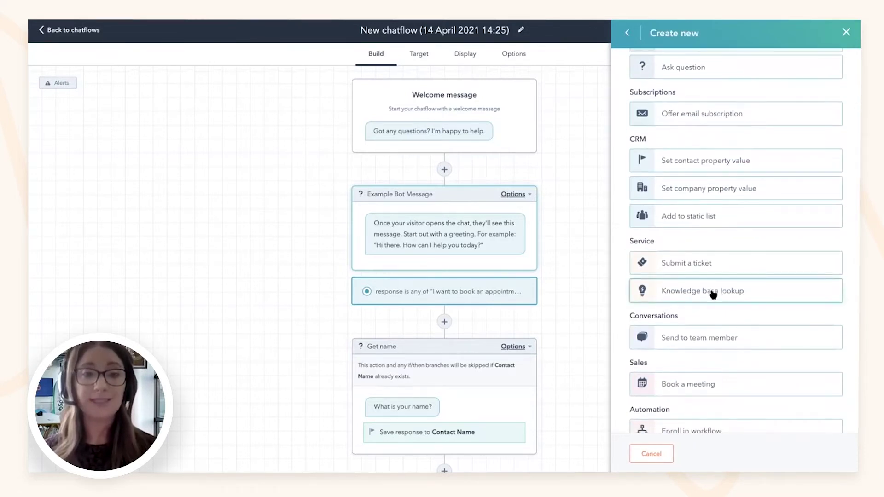
left_click(713, 294)
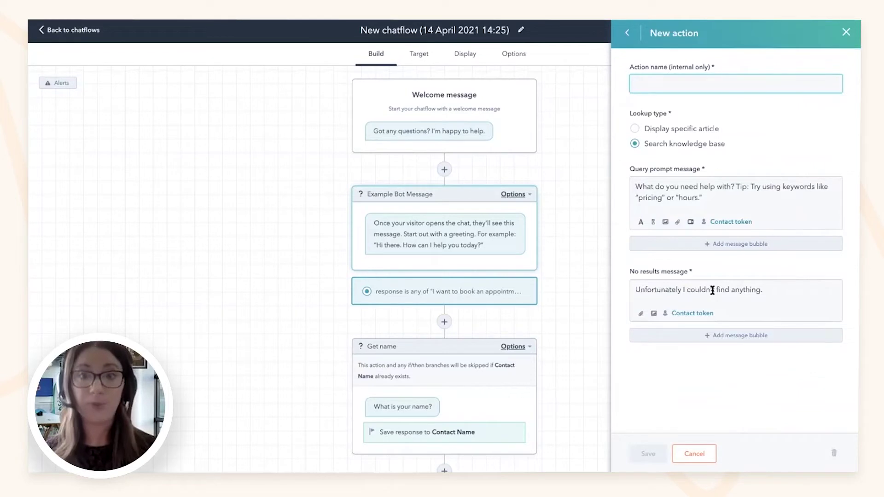
type("KB")
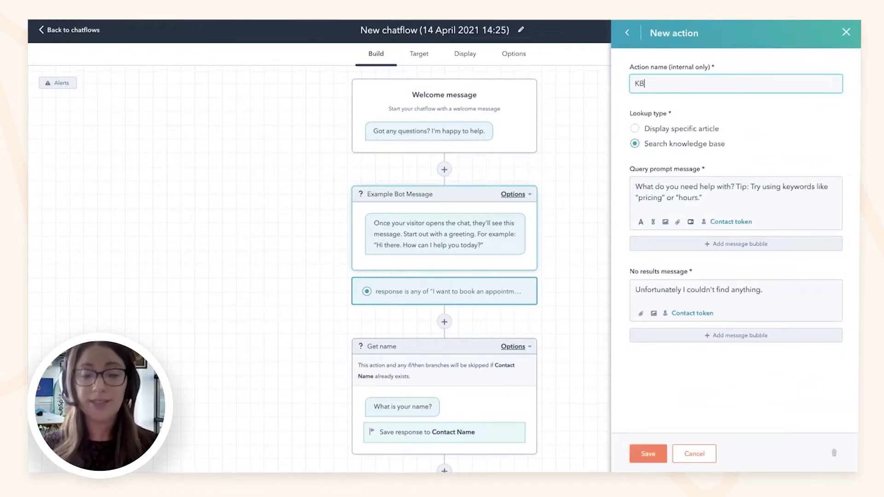
type(" lookup")
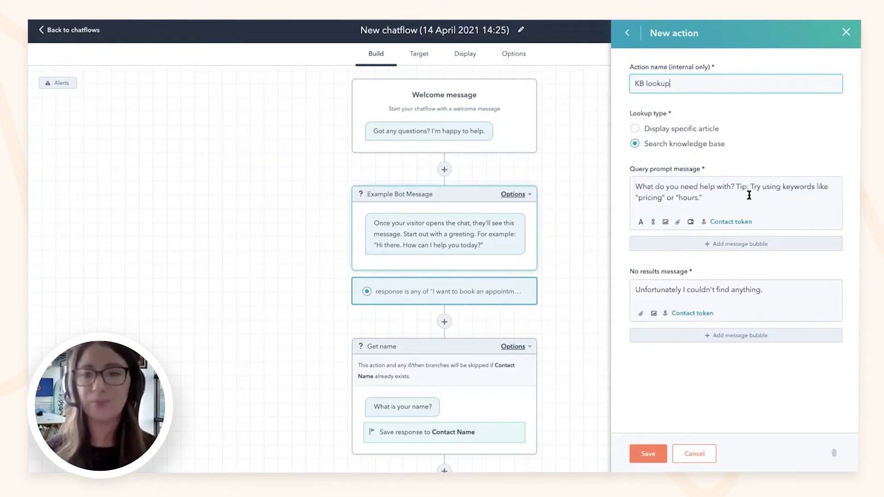
Change the query prompt's example keywords to "dental health" or "arthritus" and save both the lookup action and its branch
left_click_drag(705, 198, 637, 199)
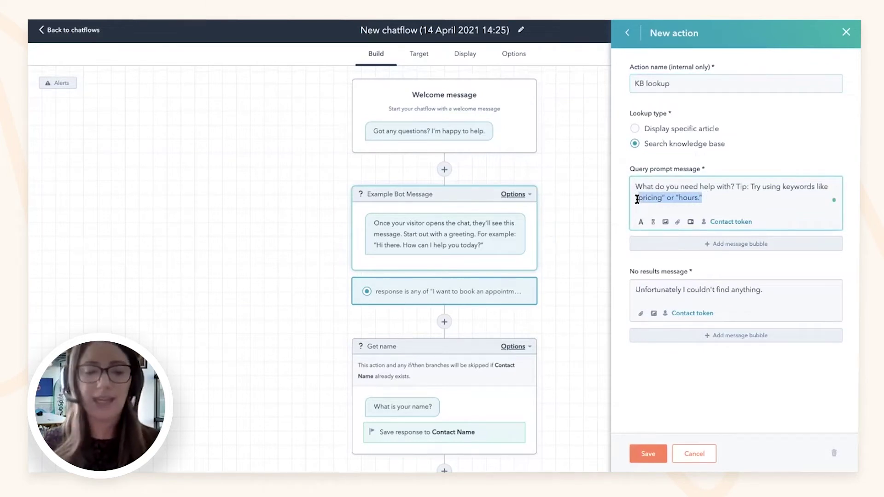
type("dental health")
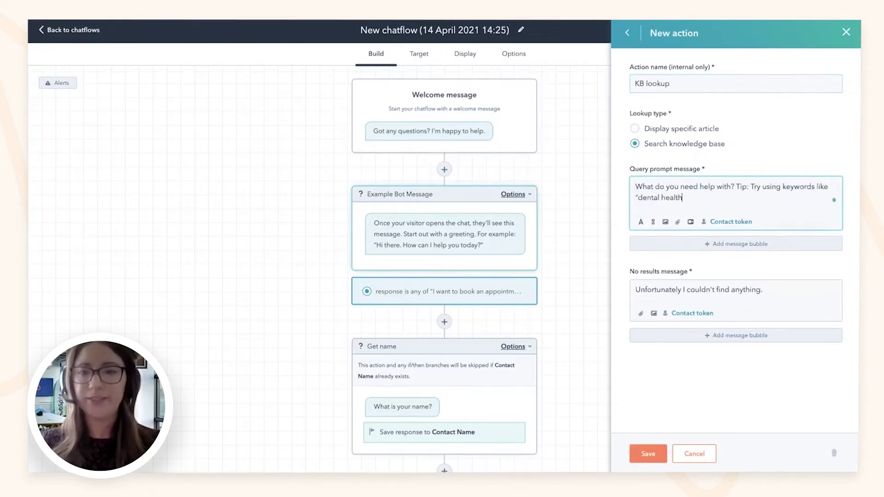
type("\" or \"art")
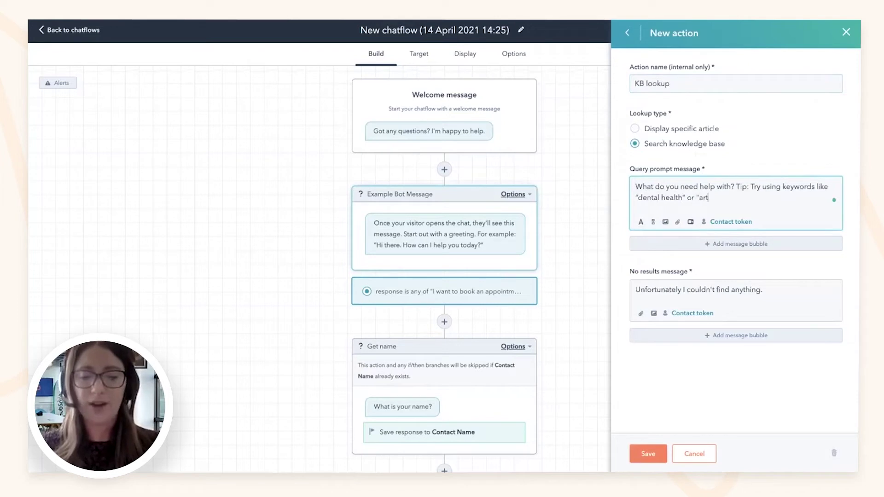
type("hritus\"")
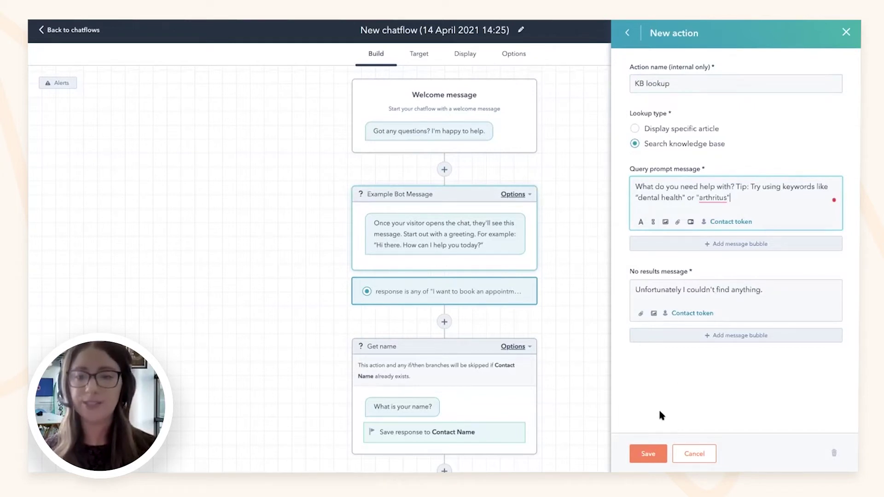
left_click(648, 453)
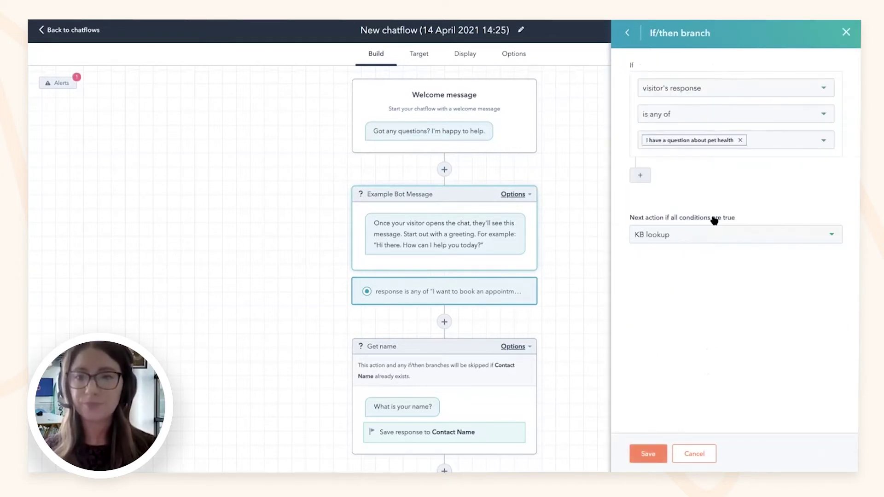
left_click(648, 454)
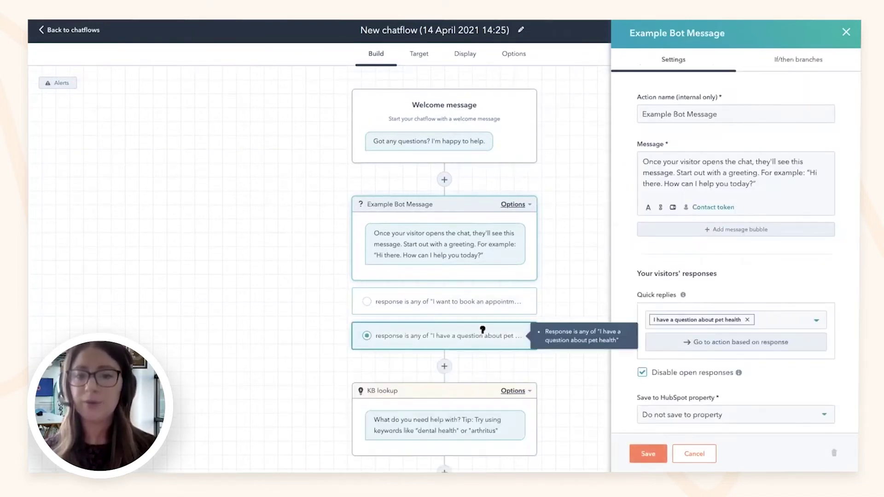
Add a custom question after the KB lookup in the pet health branch and name it "Help?"
left_click(472, 343)
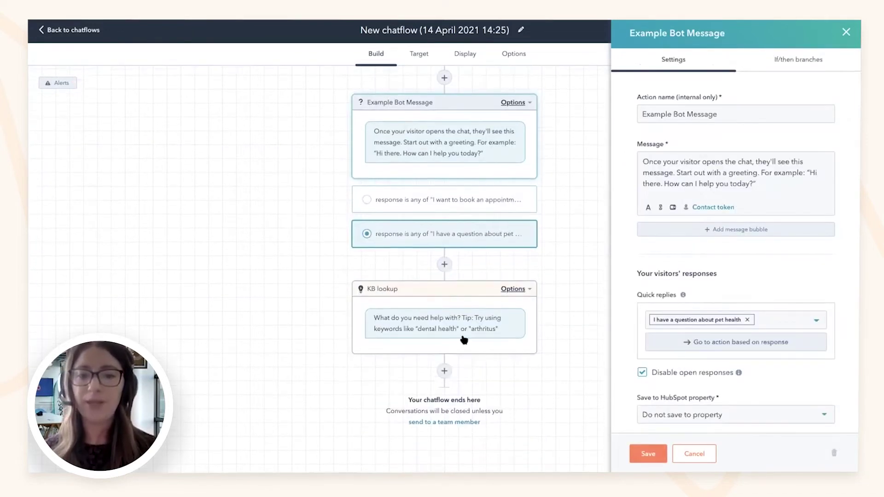
left_click(458, 304)
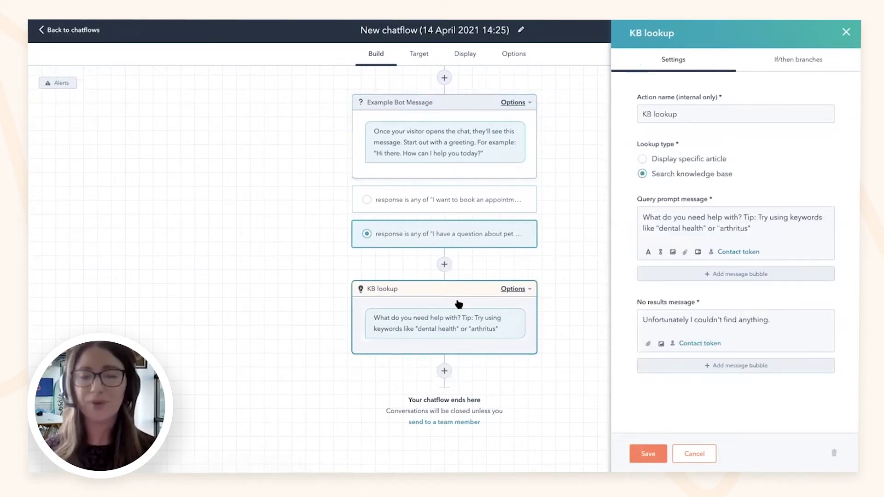
left_click(445, 371)
left_click(677, 154)
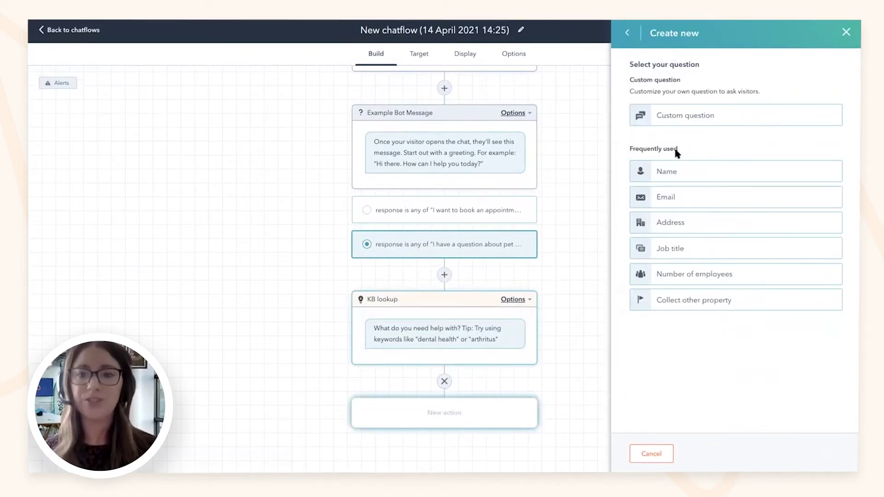
left_click(698, 121)
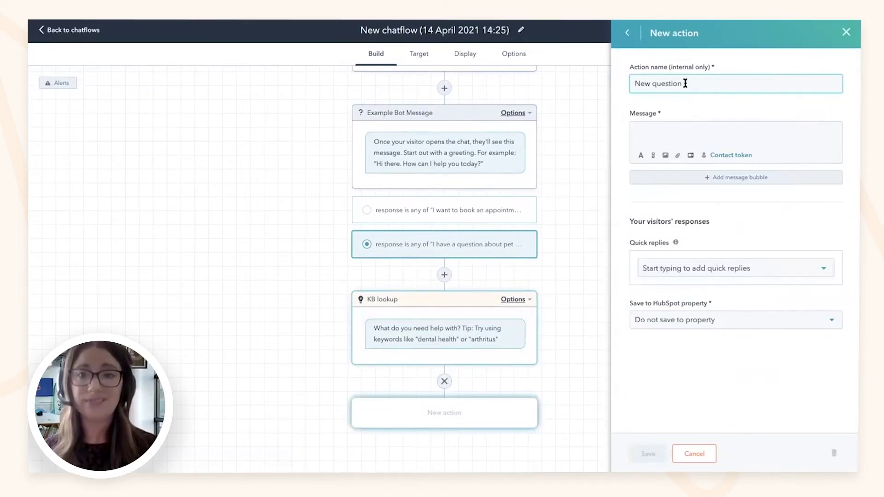
left_click_drag(681, 82, 626, 78)
type("Help?")
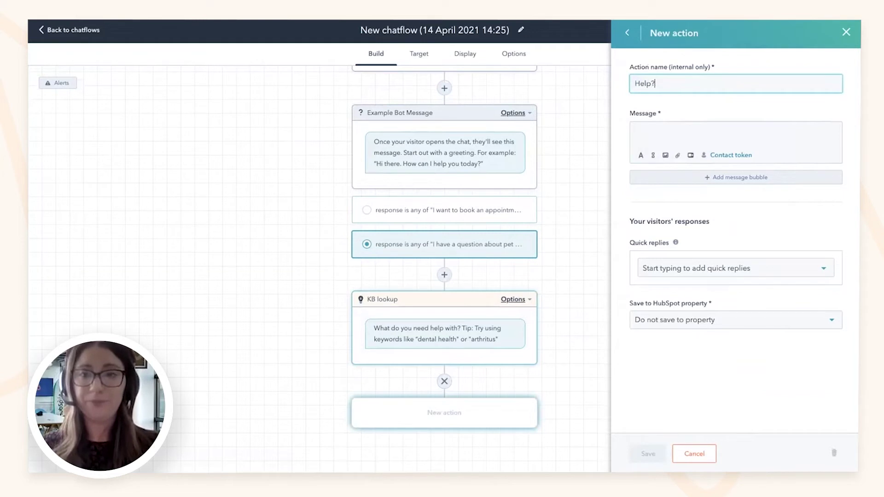
Write "Did this help your query?" as the question's message
left_click(636, 127)
type("Di")
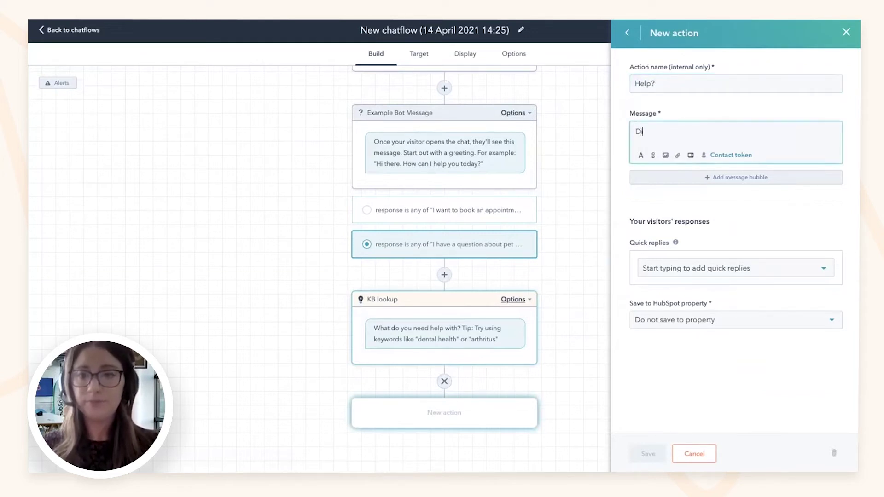
type("s")
key("BackSpace")
type("d this help")
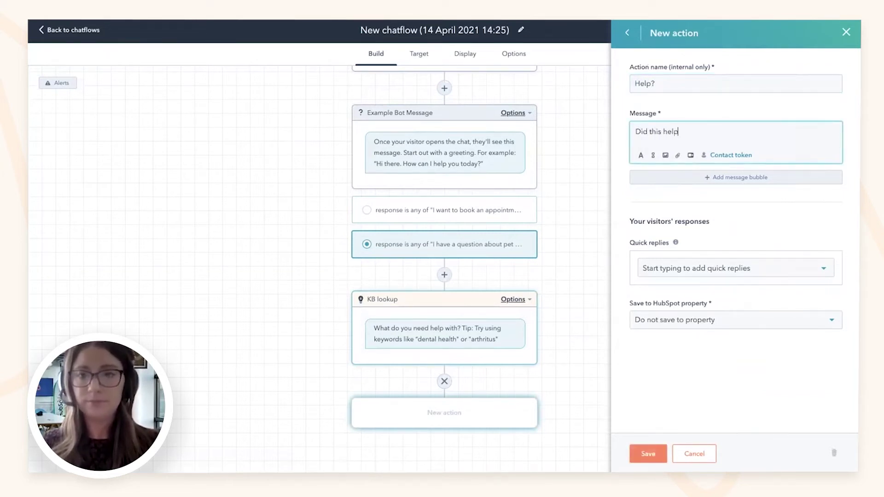
type(" your query?")
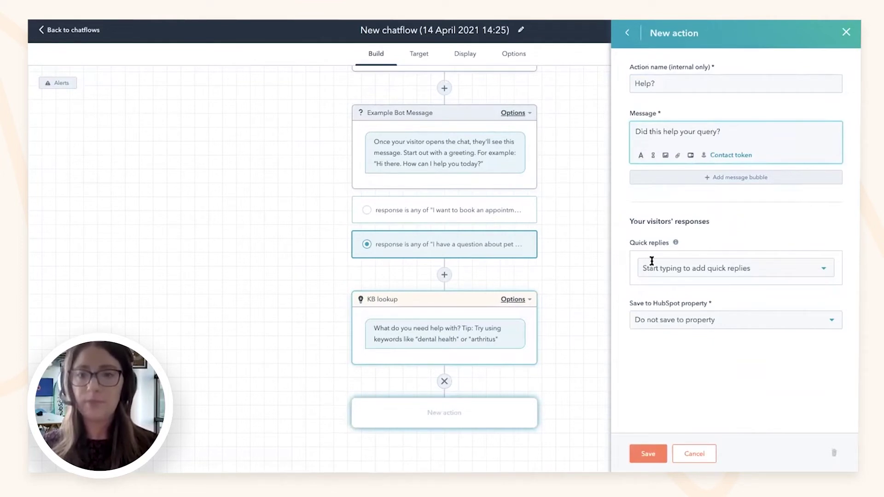
Add the quick replies "Yes" and "No" to the Help? question and save it
left_click(650, 266)
type("Yes")
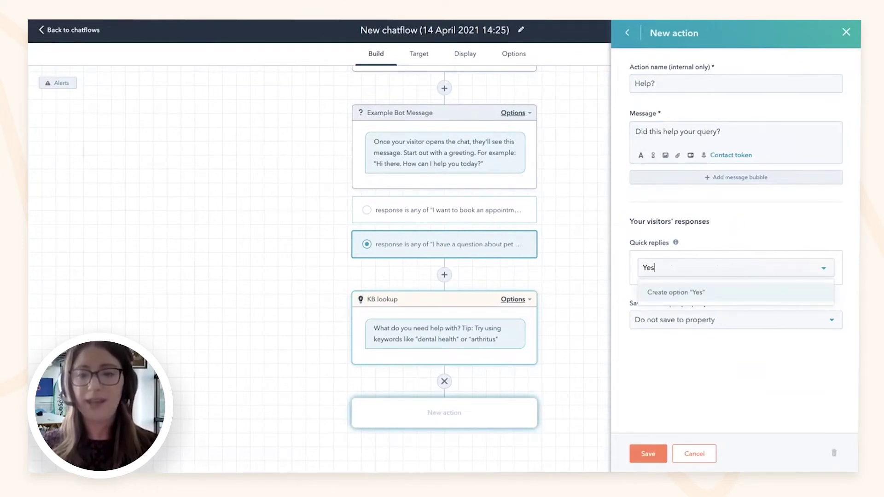
key("Return")
type("No")
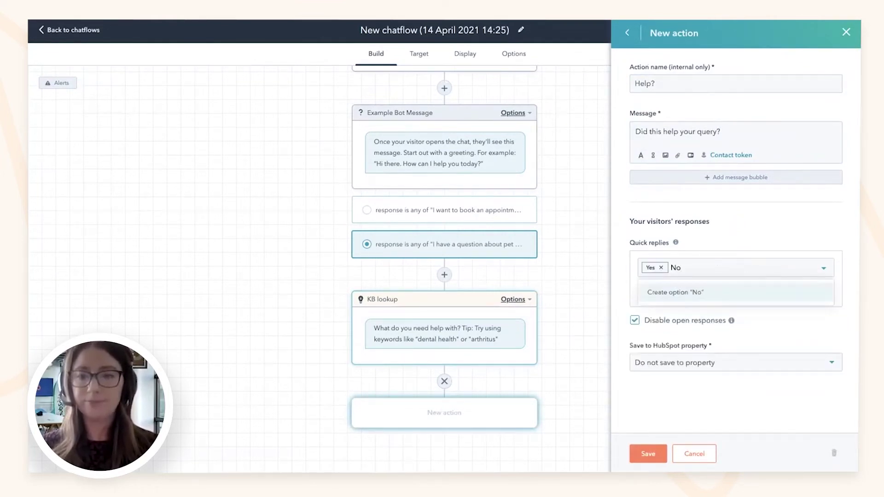
key("Return")
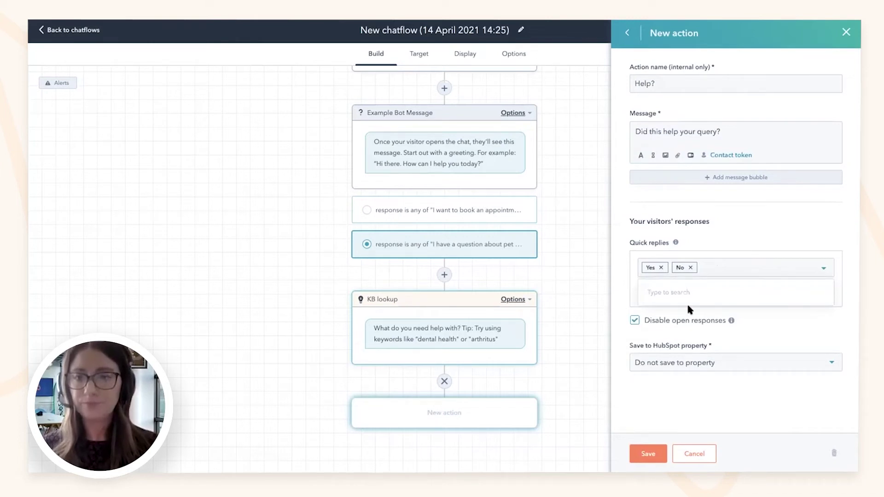
left_click(648, 454)
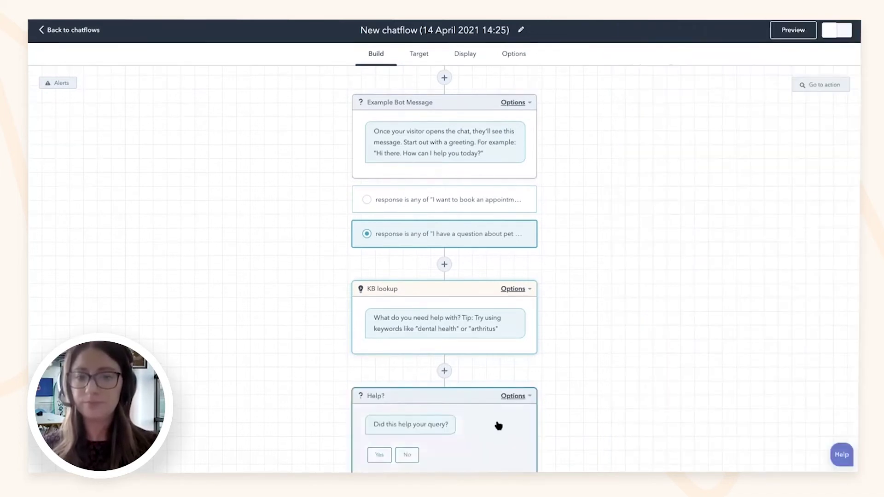
Start an if/then branch on the Help? question for visitor responses that are any of "Yes"
left_click(498, 424)
left_click(798, 59)
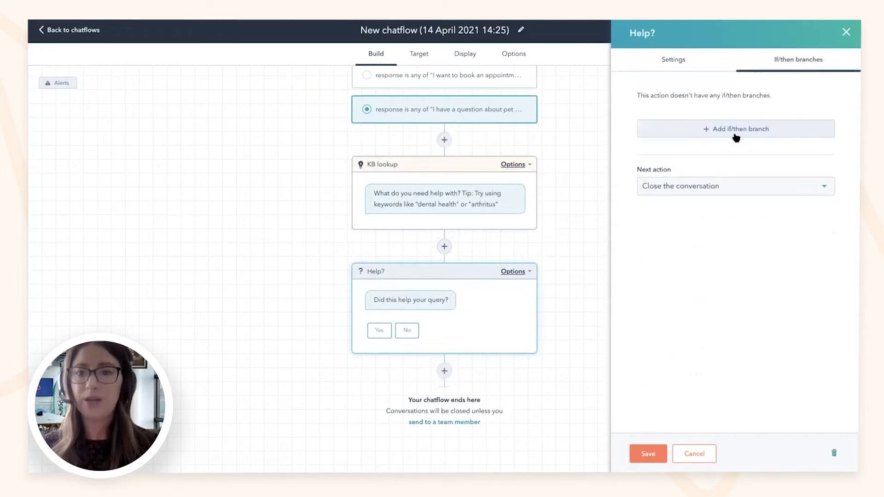
left_click(736, 134)
left_click(695, 142)
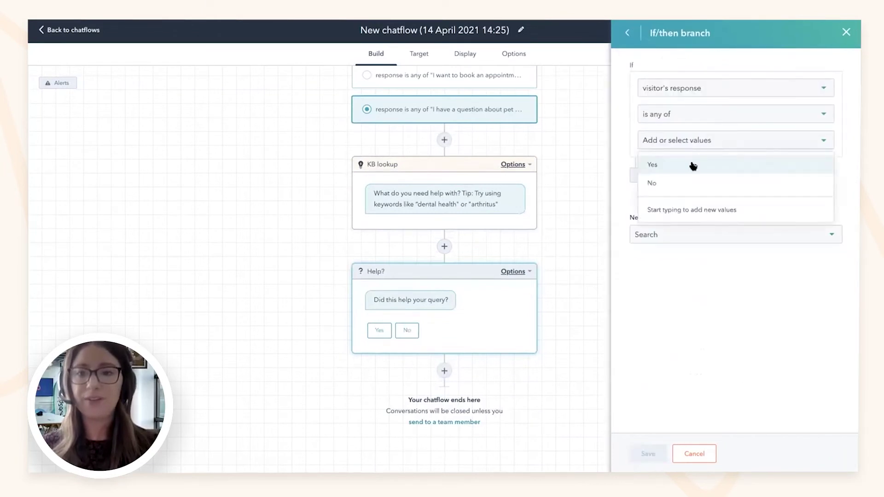
left_click(693, 166)
Create a simple message as the "Yes" branch's next action, named "Thanks" and reading "Thanks. Have a great day!", and save the action
left_click(686, 236)
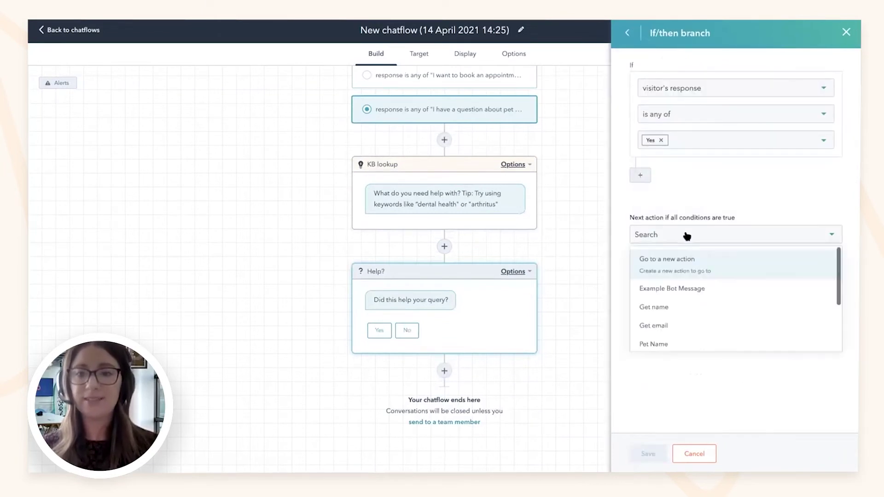
left_click(687, 275)
left_click(686, 125)
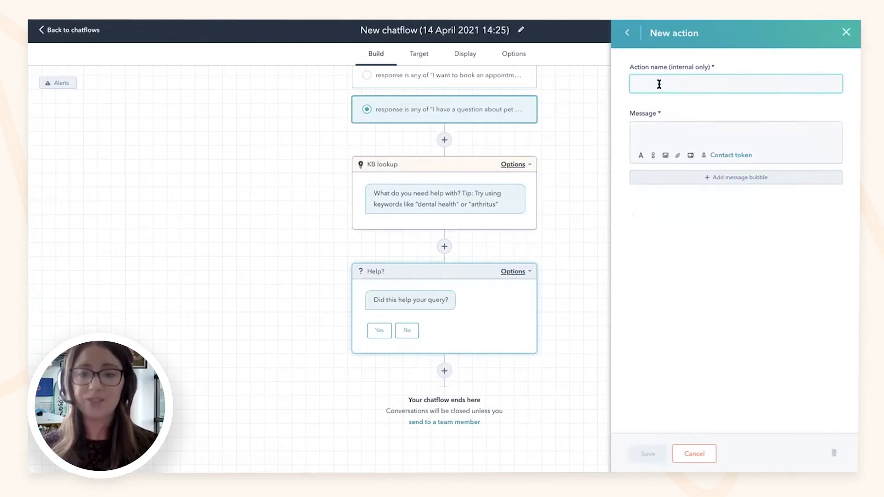
type("Thanks")
left_click(659, 126)
type("Th")
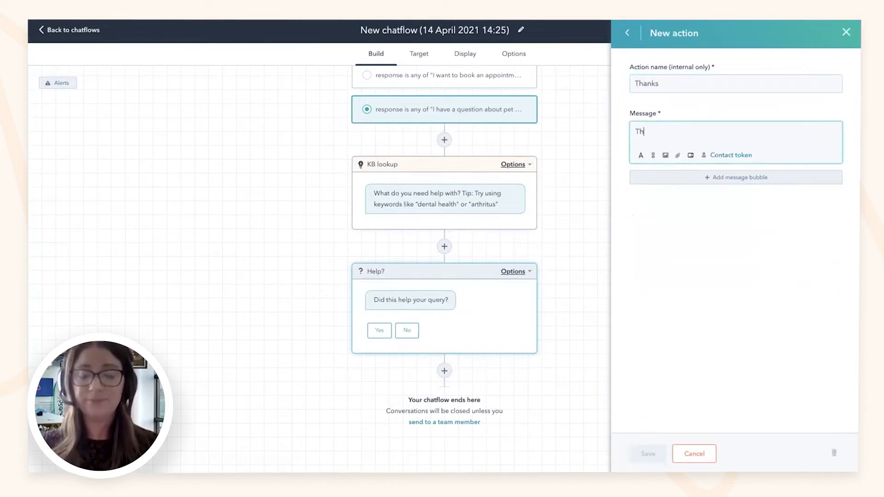
type("anks. Have a g")
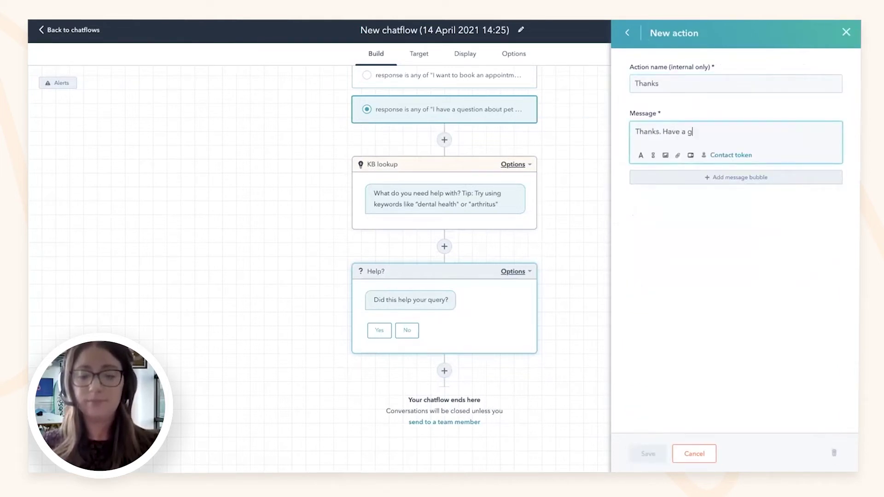
type("reat day!")
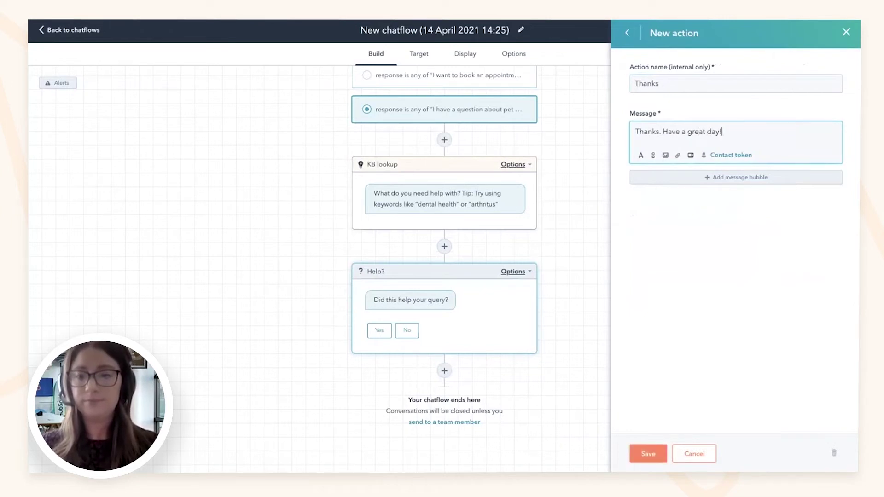
left_click(648, 451)
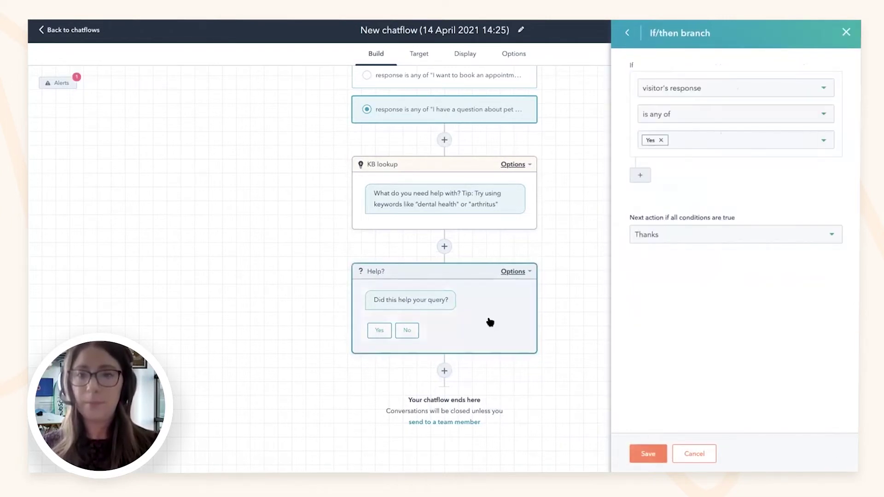
Reopen the Help? question's branches and start an if/then branch for visitor responses that are any of "No"
left_click(490, 320)
left_click(749, 60)
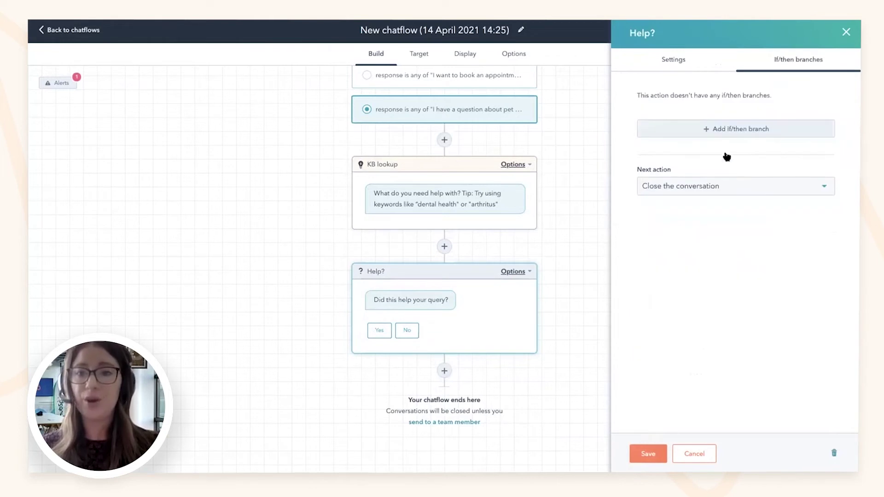
left_click(730, 130)
left_click(689, 140)
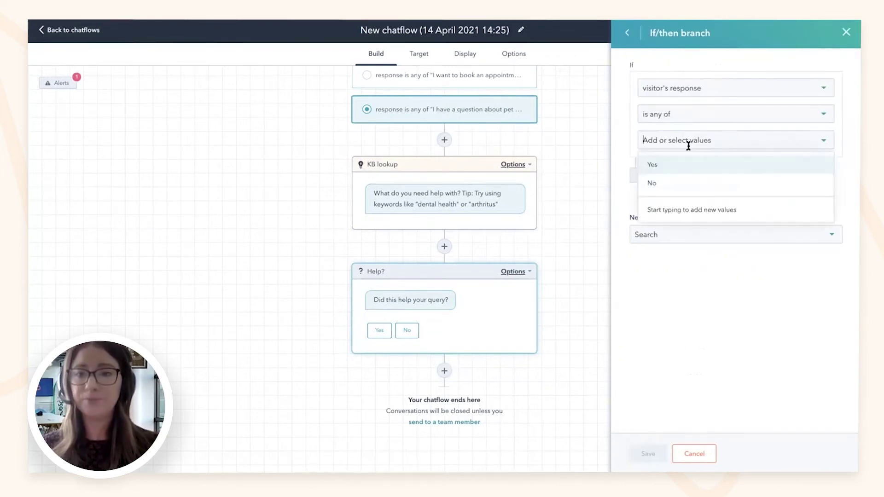
left_click(686, 180)
Create a send-to-team-member action as the "No" branch's next action and name it "Send to team member"
left_click(697, 241)
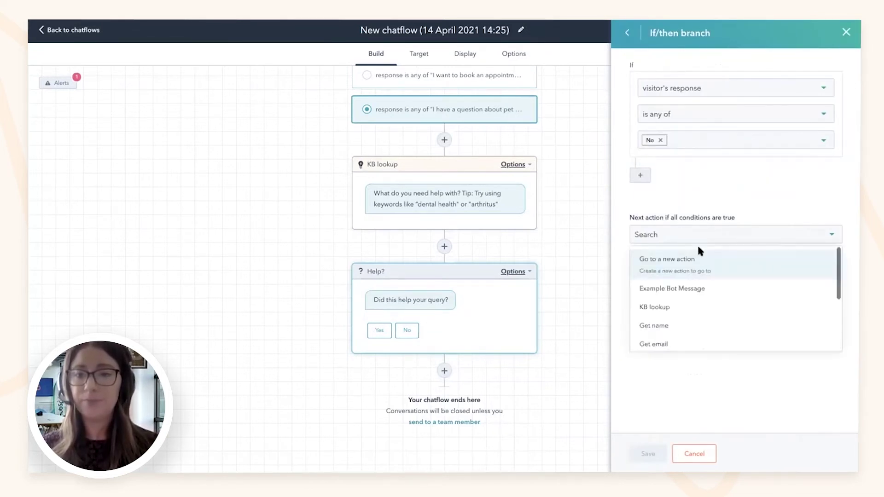
left_click(698, 259)
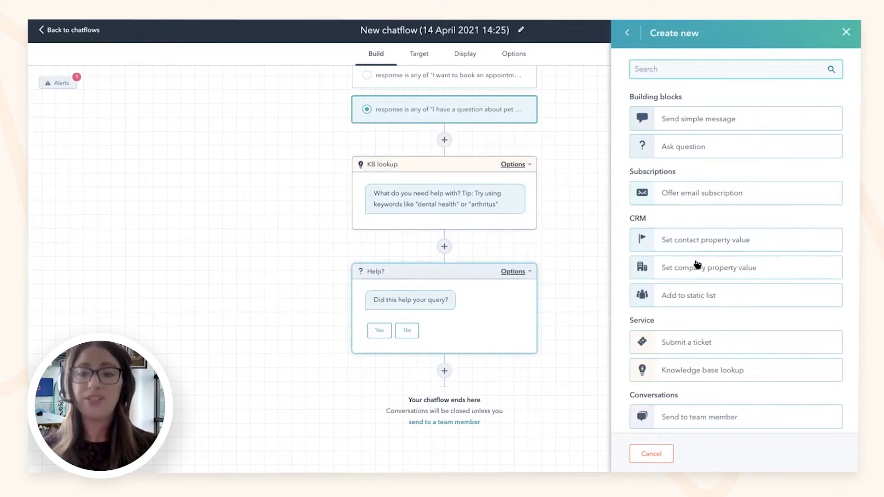
scroll(686, 324, "down", 2)
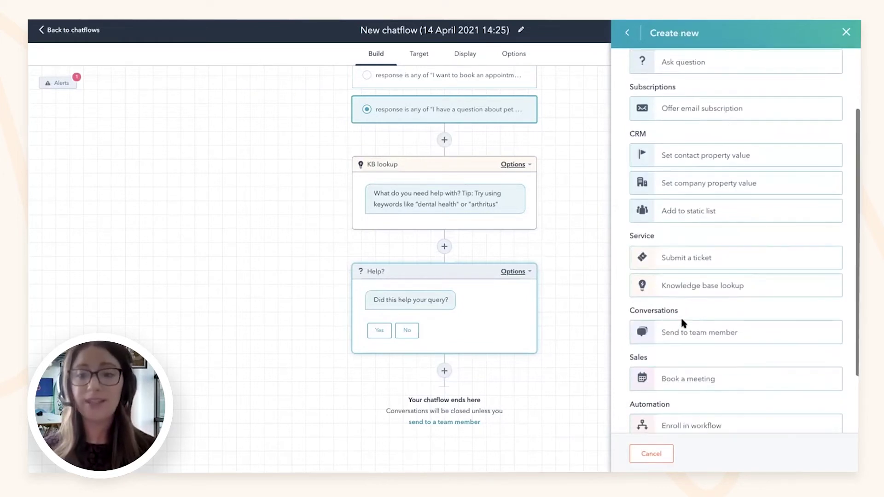
left_click(699, 325)
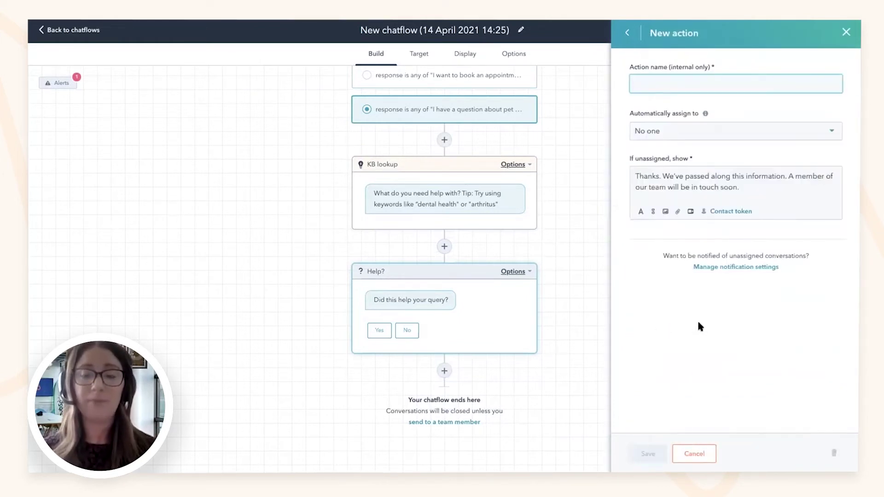
type("Send")
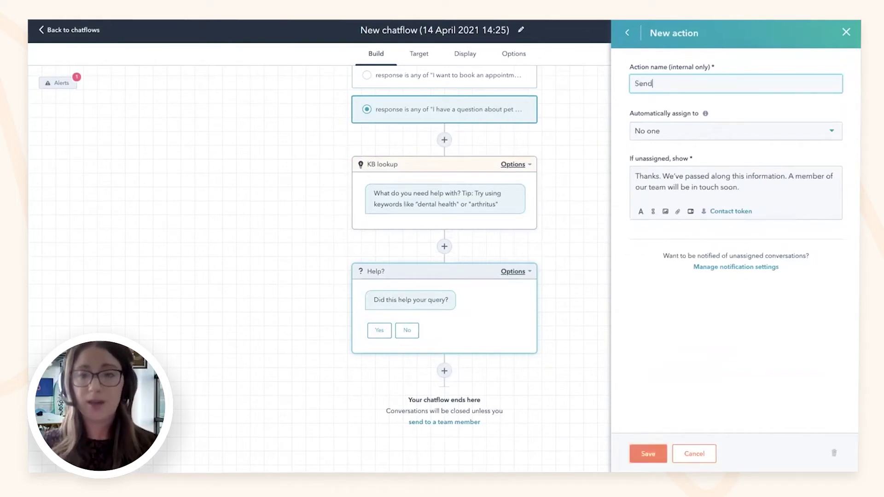
type(" to team member")
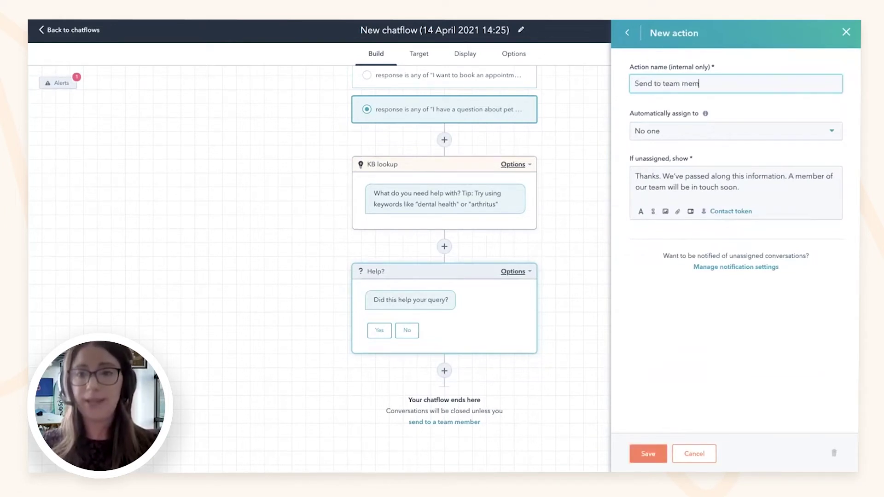
Set automatic assignment to specific users and teams and choose the team member who receives the conversations
left_click(737, 131)
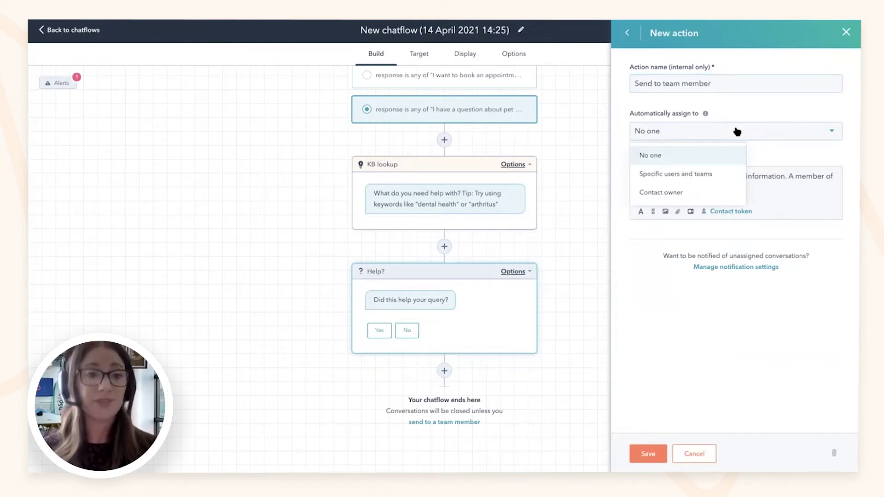
left_click(711, 173)
left_click(712, 173)
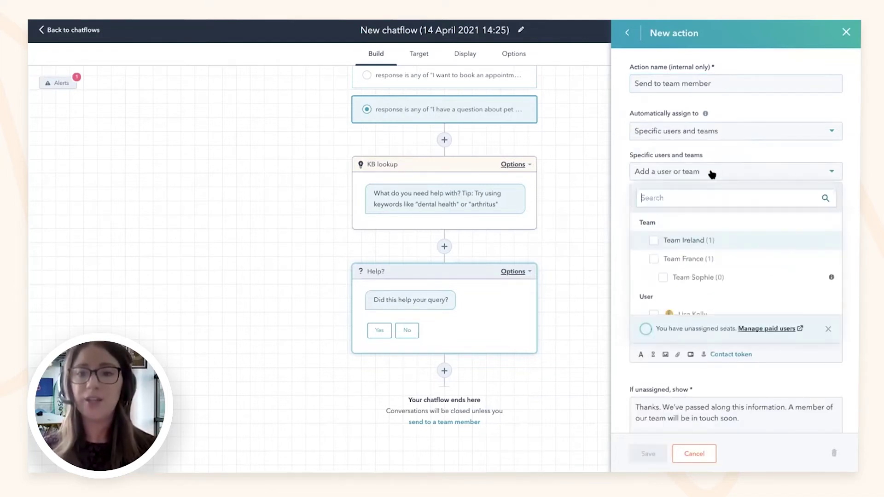
type("lisa")
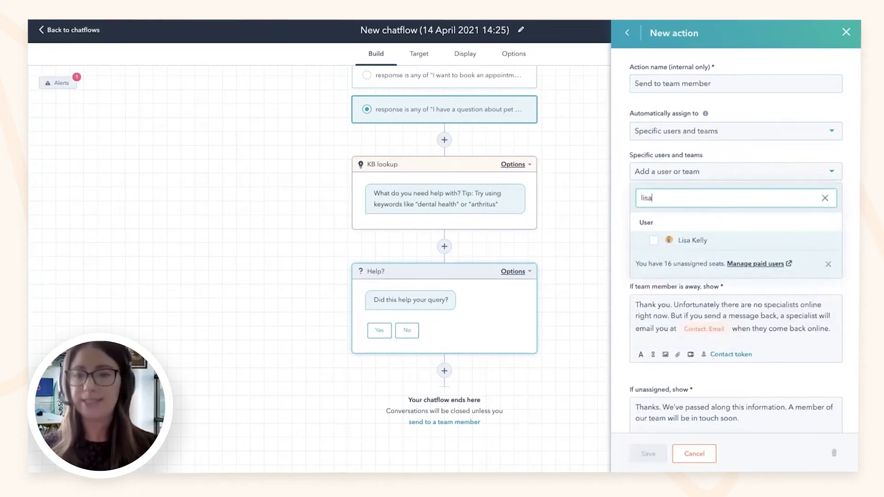
left_click(705, 241)
left_click(776, 148)
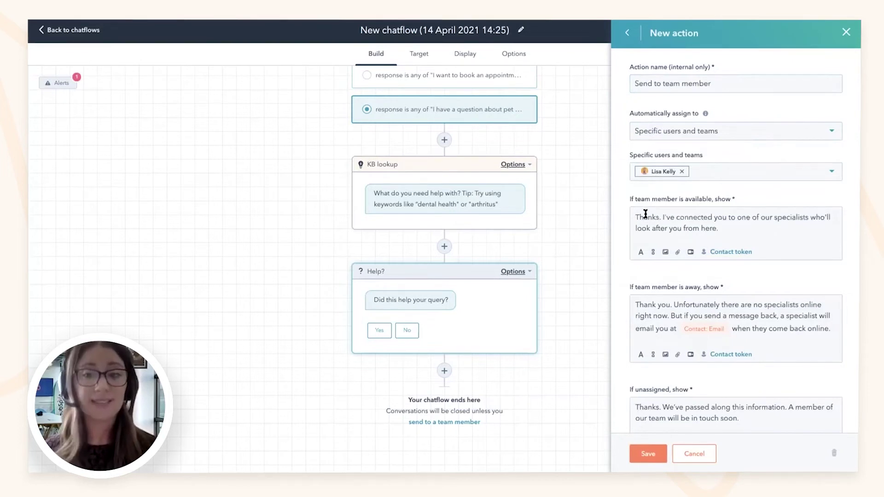
Review the handoff messages for available, away and unassigned cases, and save the action and the "No" branch
left_click_drag(646, 217, 724, 223)
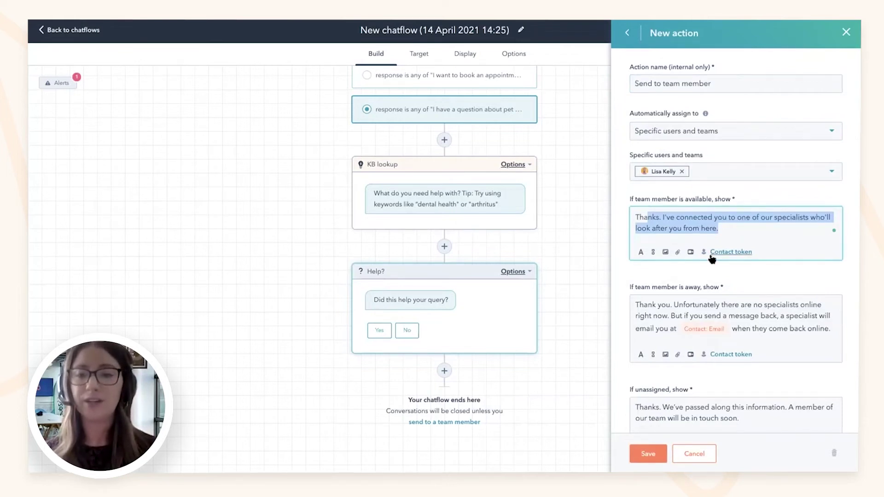
scroll(711, 260, "down", 1)
left_click(692, 267)
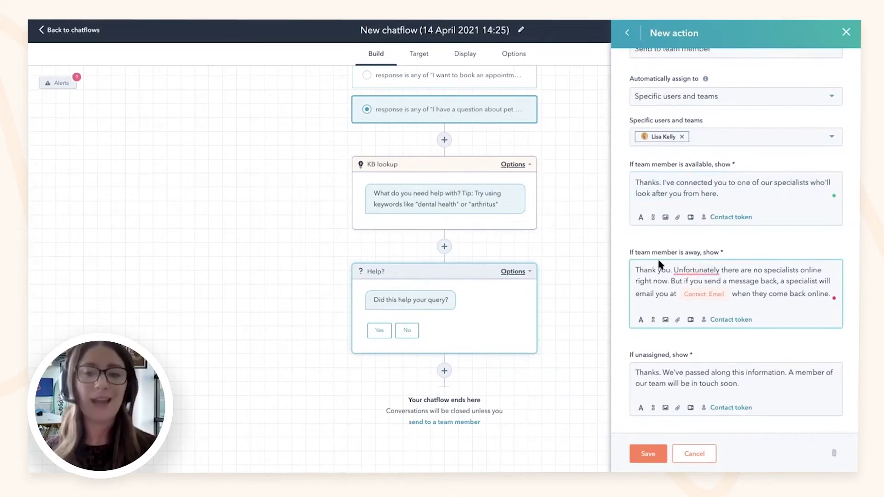
mouse_move(700, 271)
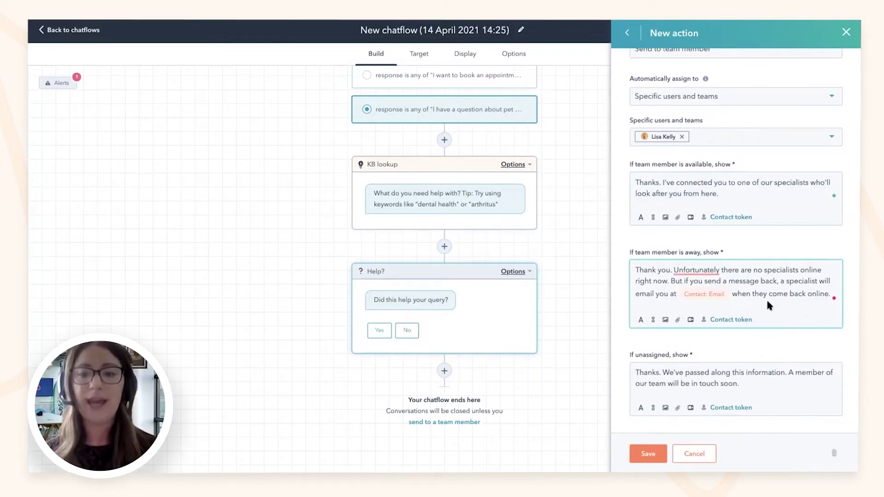
scroll(767, 302, "down", 1)
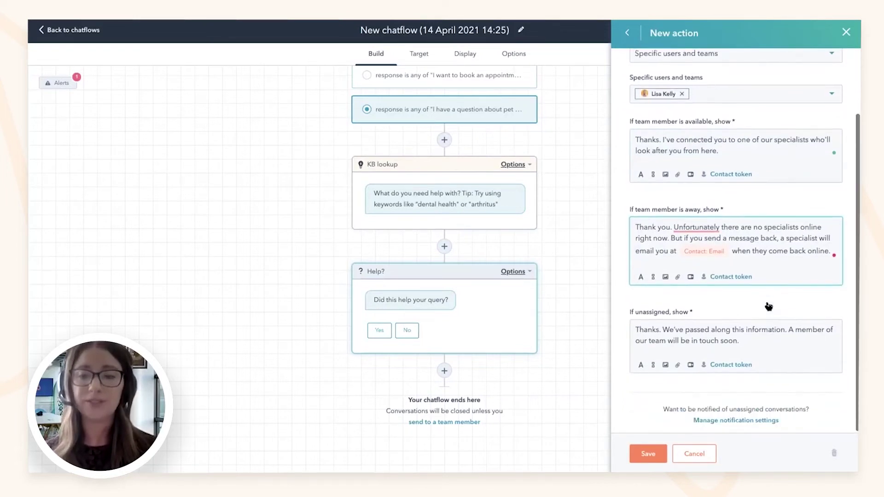
left_click(641, 454)
left_click(644, 454)
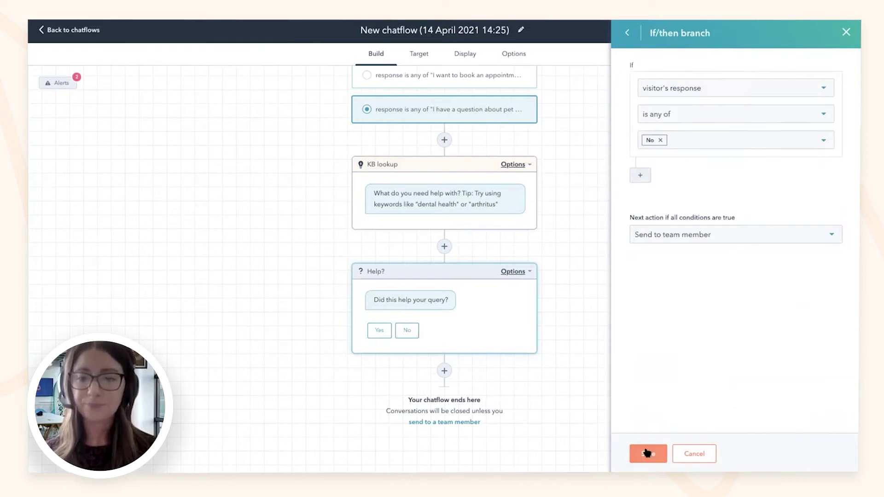
Add the quick reply "I have an issue with my pets prescription" to the Example Bot Message
scroll(446, 236, "up", 5)
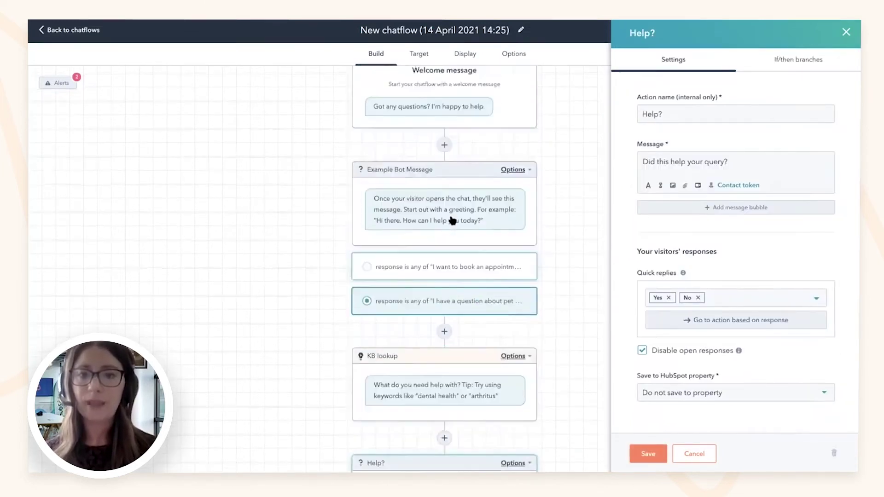
left_click(449, 221)
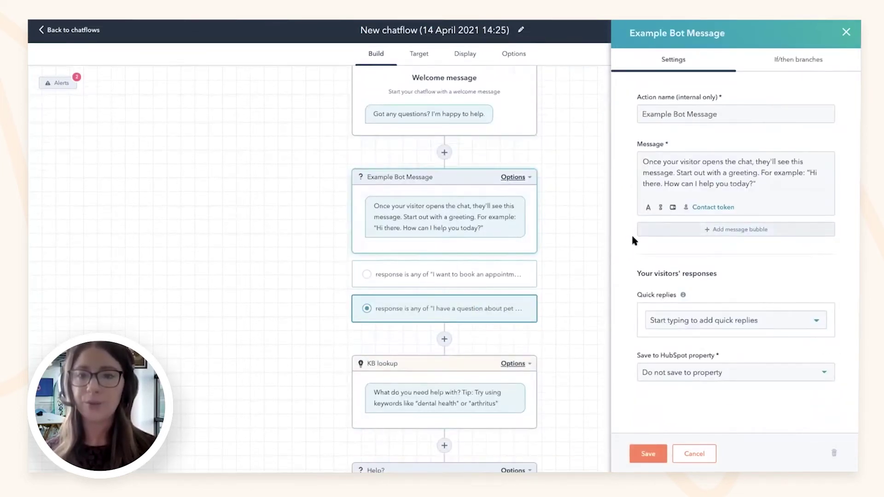
left_click(783, 58)
left_click(675, 59)
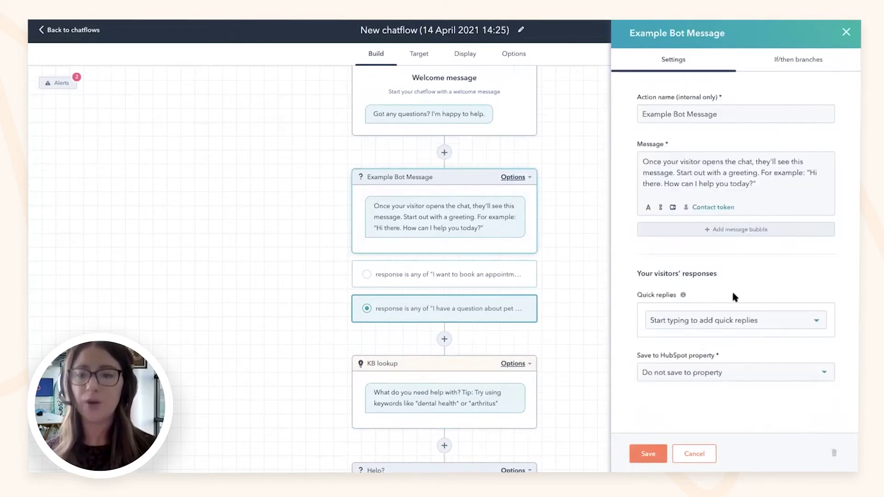
left_click(730, 320)
type("I")
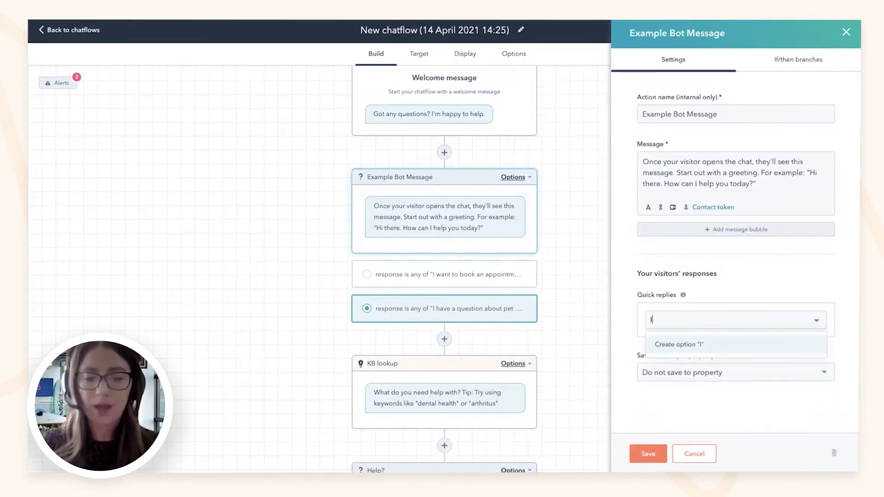
type(" have an issue wit")
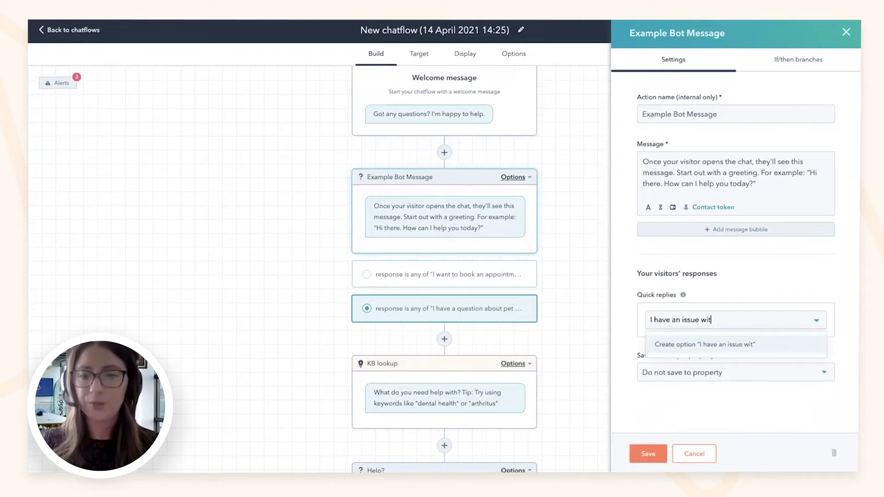
type("h my pets sub")
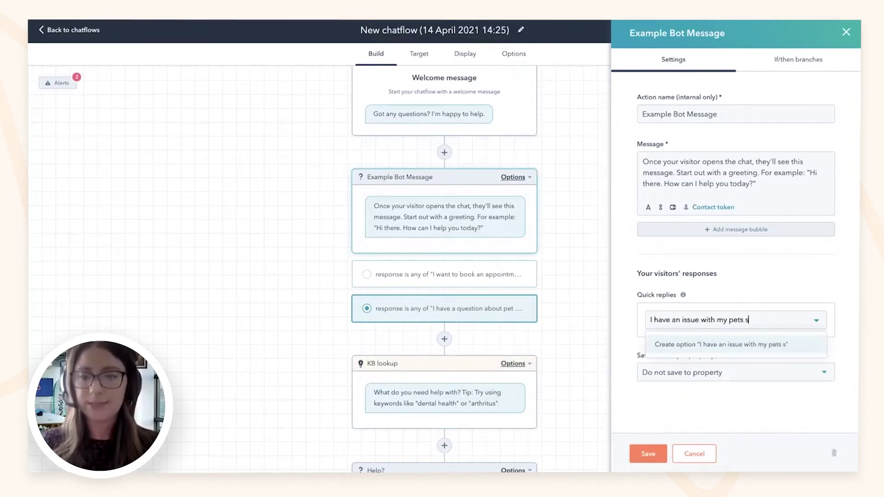
key("BackSpace")
key("BackSpace")
key("BackSpace")
type("pr")
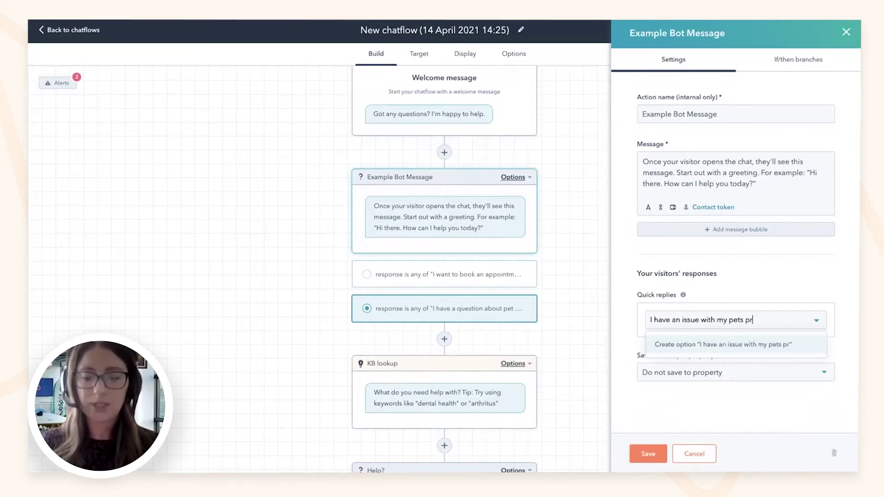
type("escription")
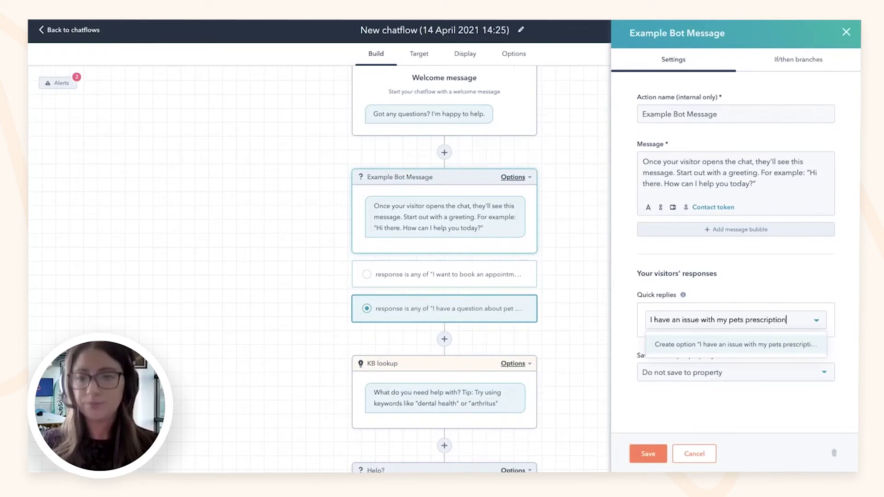
key("Return")
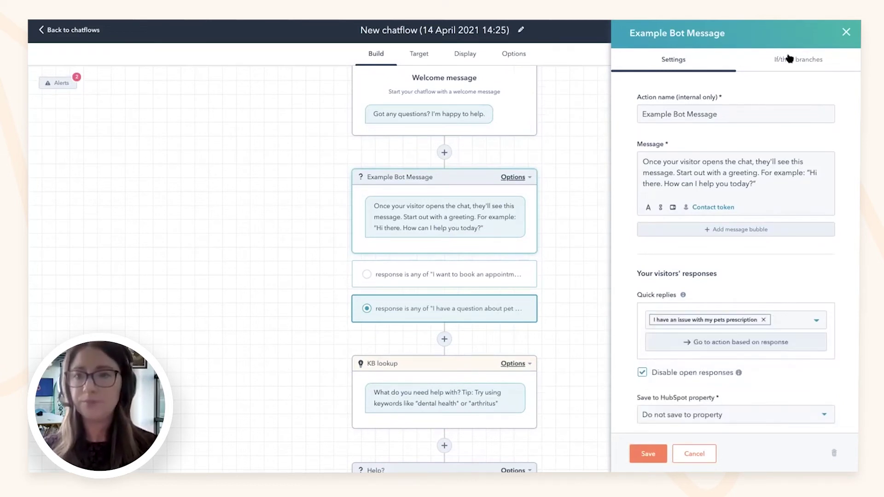
Start an if/then branch on the Example Bot Message for visitor responses that are any of "I have an issue with my pets prescription"
left_click(789, 59)
left_click(690, 270)
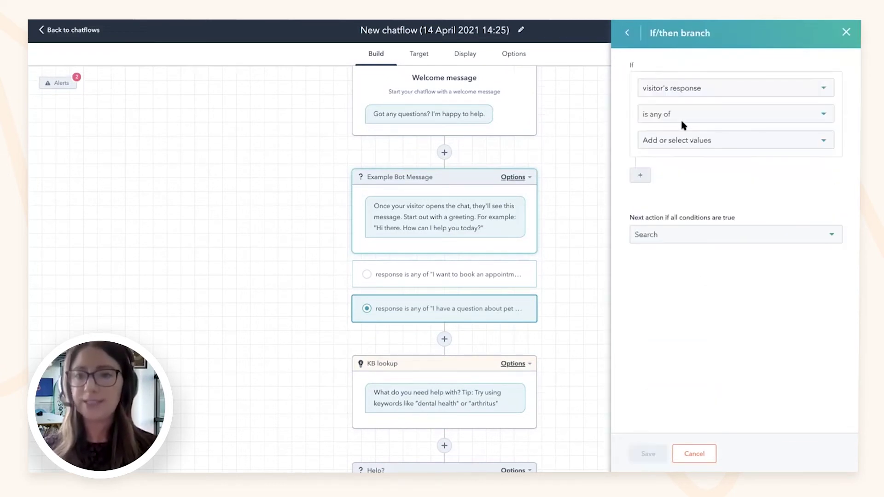
left_click(689, 140)
left_click(689, 164)
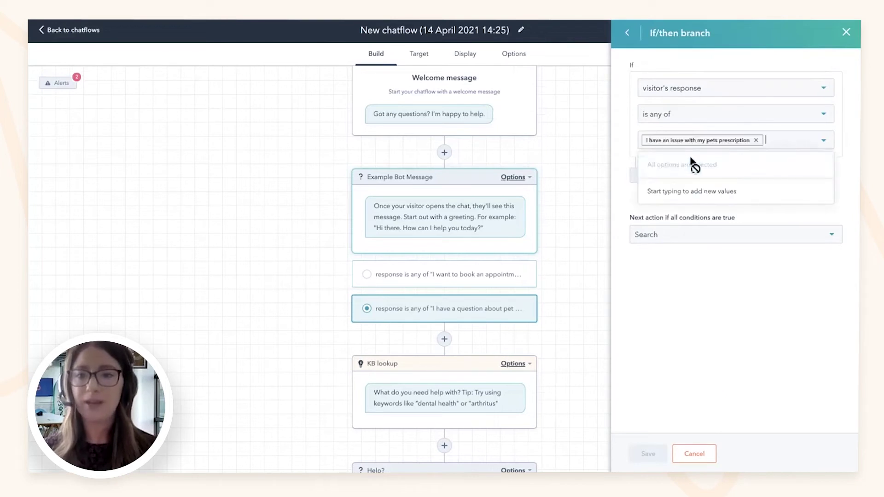
left_click(834, 195)
Create a question asking for the visitor's email as the prescription branch's next action, and save the action and the branch
left_click(733, 234)
left_click(723, 254)
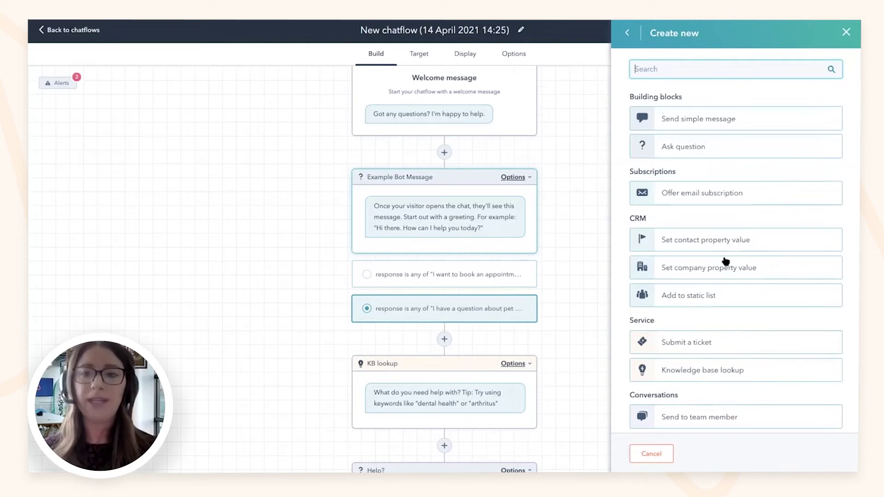
left_click(686, 145)
left_click(689, 198)
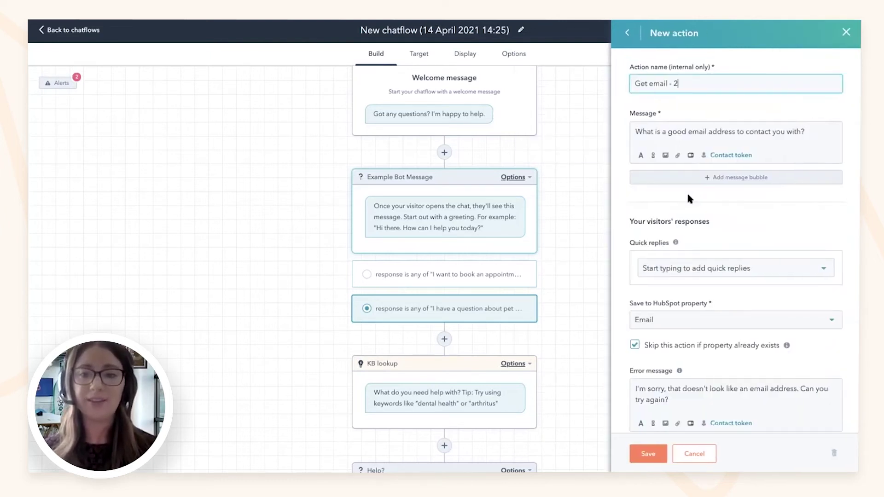
scroll(672, 371, "down", 1)
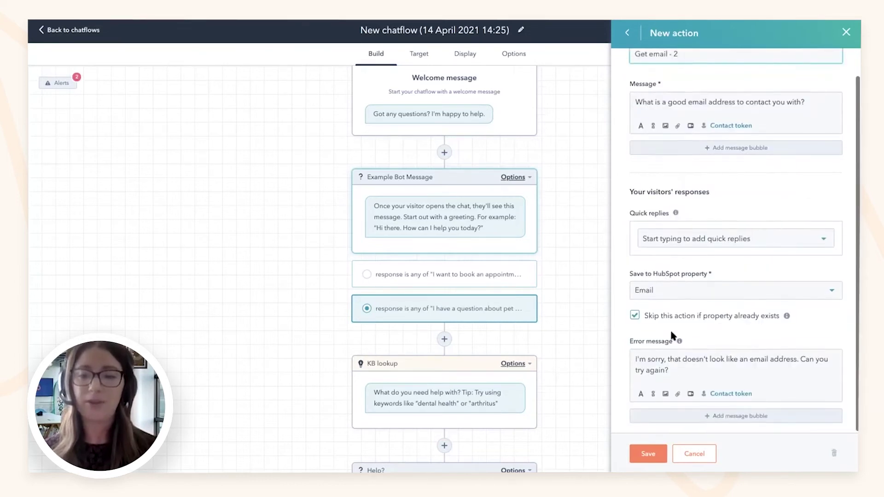
left_click(648, 454)
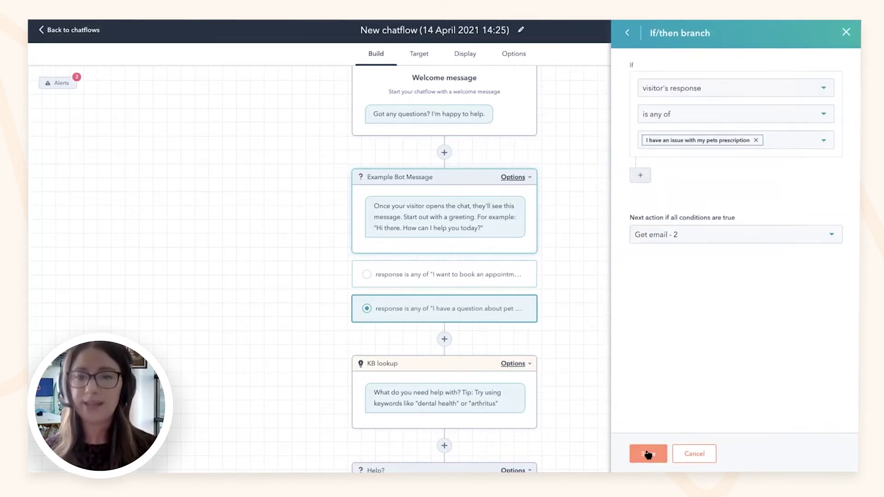
left_click(647, 453)
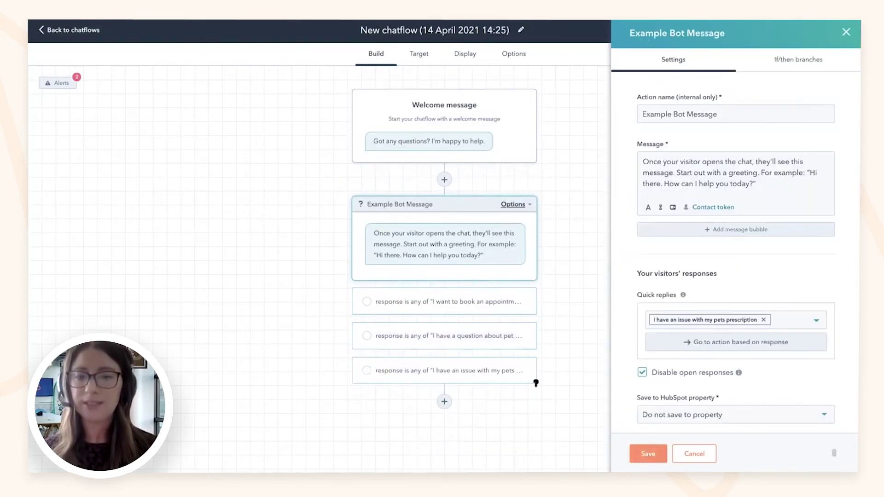
Add a submit-a-ticket action named "Ticket" after the email question in the prescription issue branch
scroll(489, 367, "down", 4)
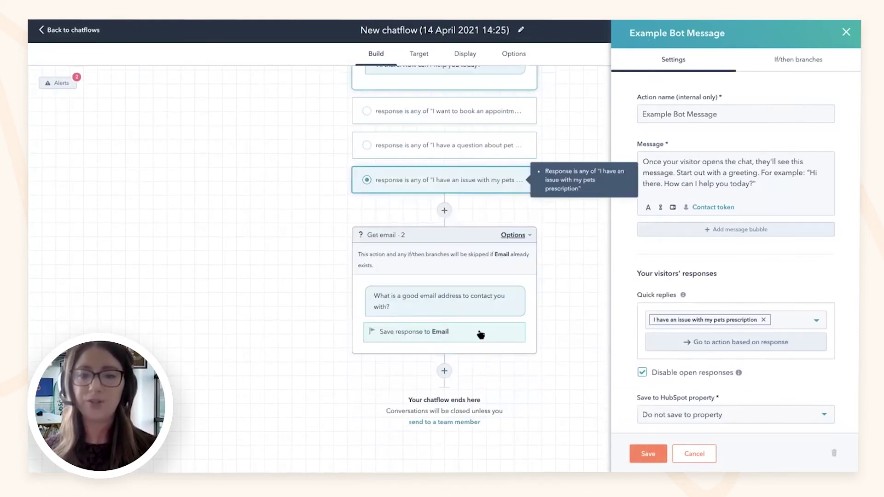
left_click(444, 371)
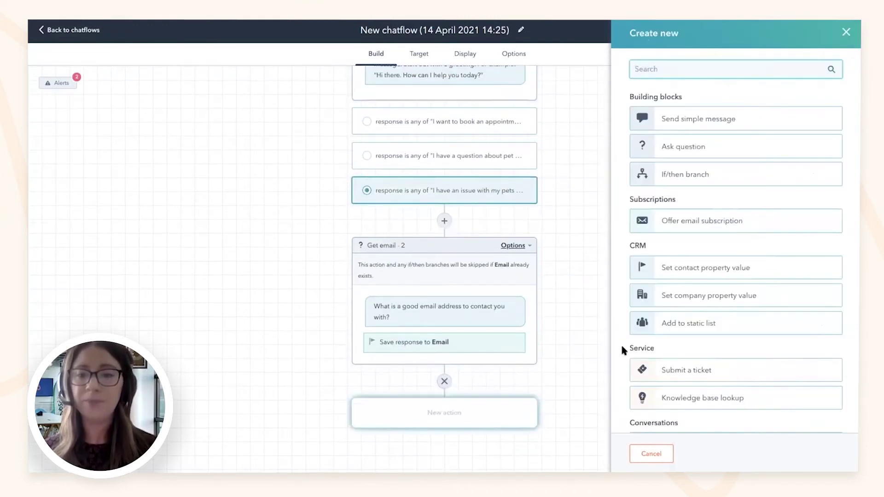
scroll(701, 320, "down", 3)
scroll(700, 203, "down", 2)
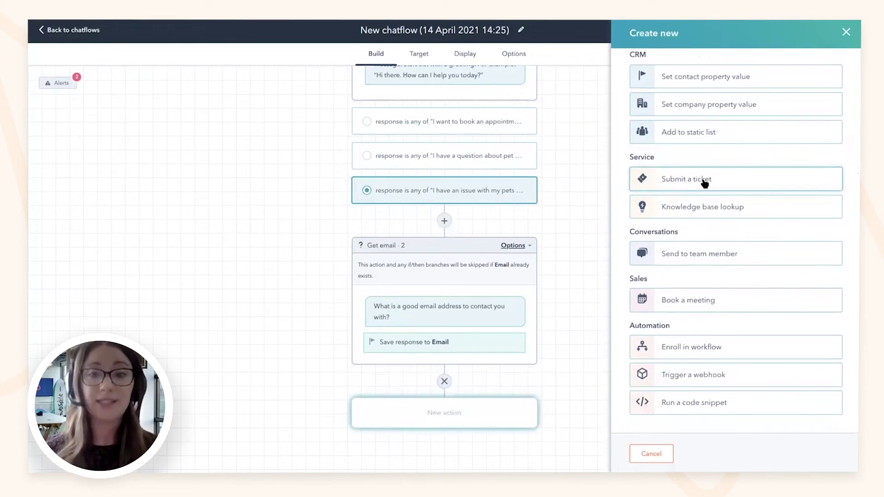
left_click(703, 183)
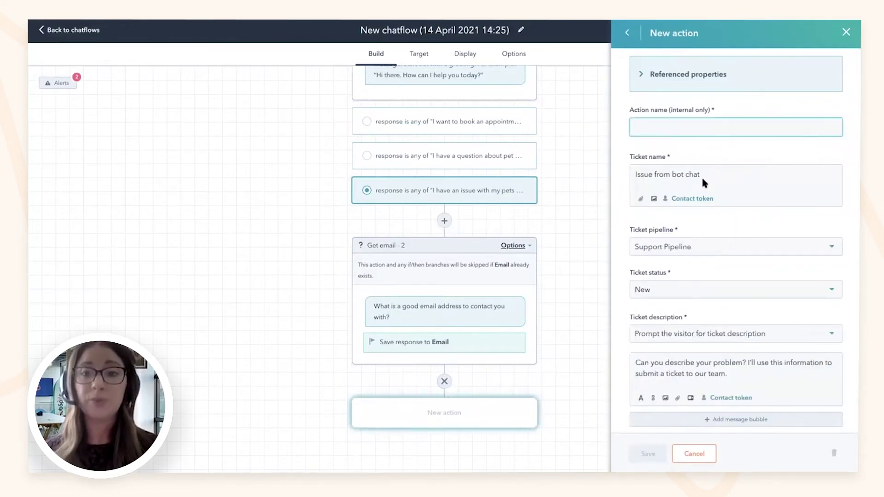
type("Ticket")
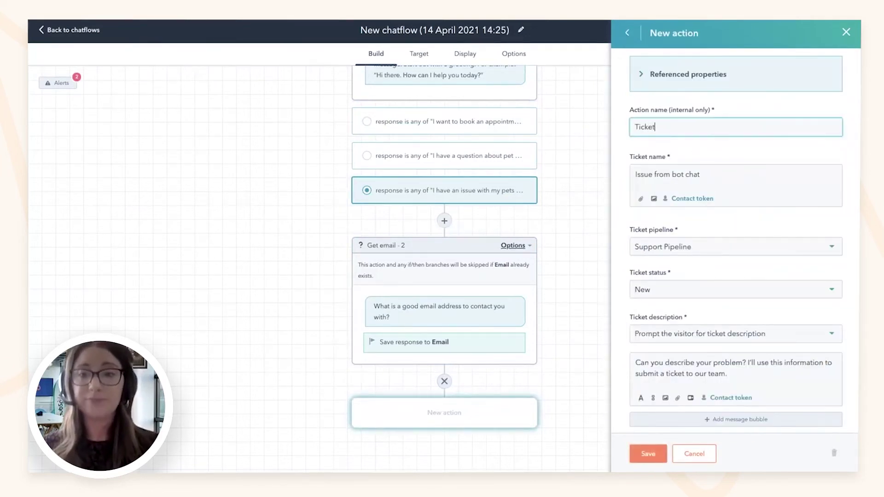
Review the ticket's name, pipeline, status and description settings, keep its priority at Low, and save the action
left_click(711, 174)
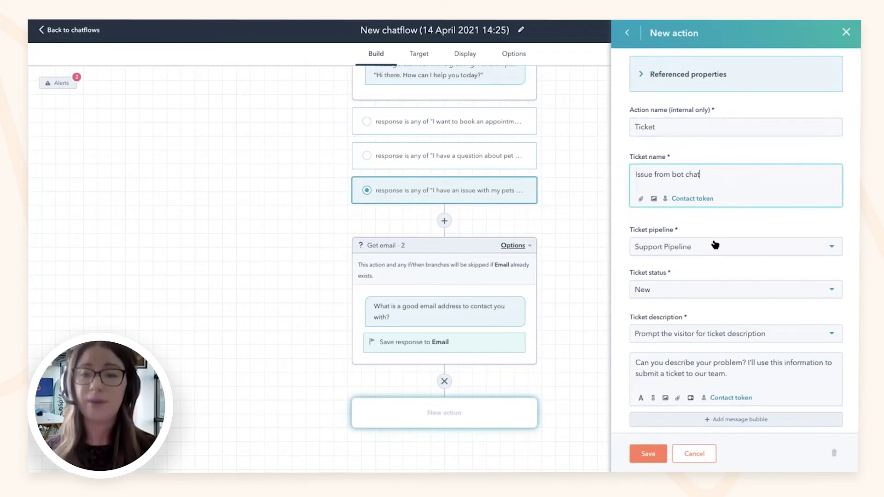
scroll(698, 296, "down", 2)
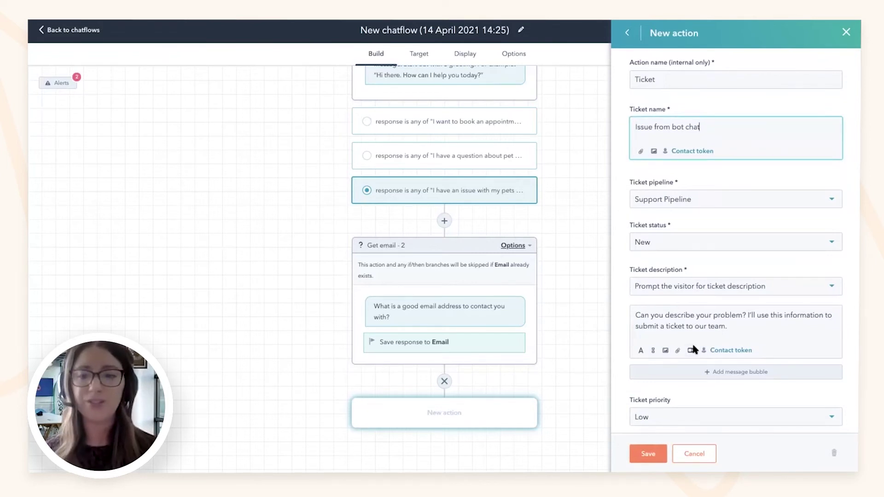
left_click(688, 417)
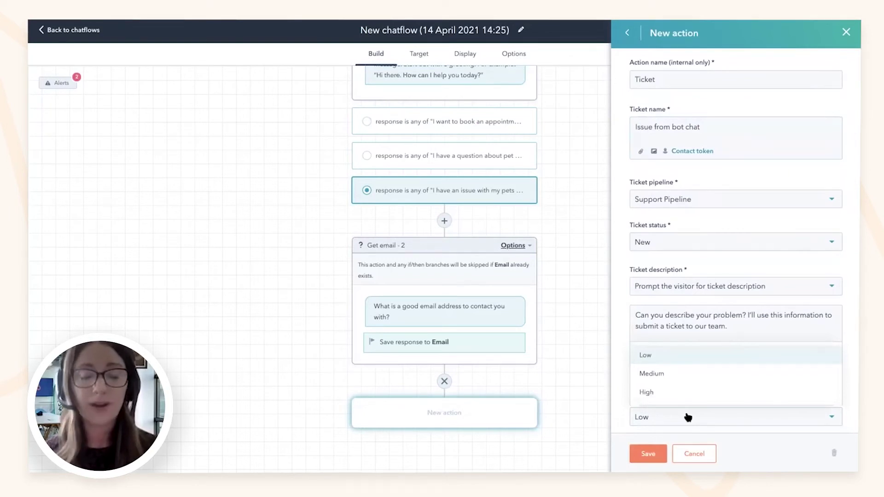
left_click(688, 417)
left_click(650, 455)
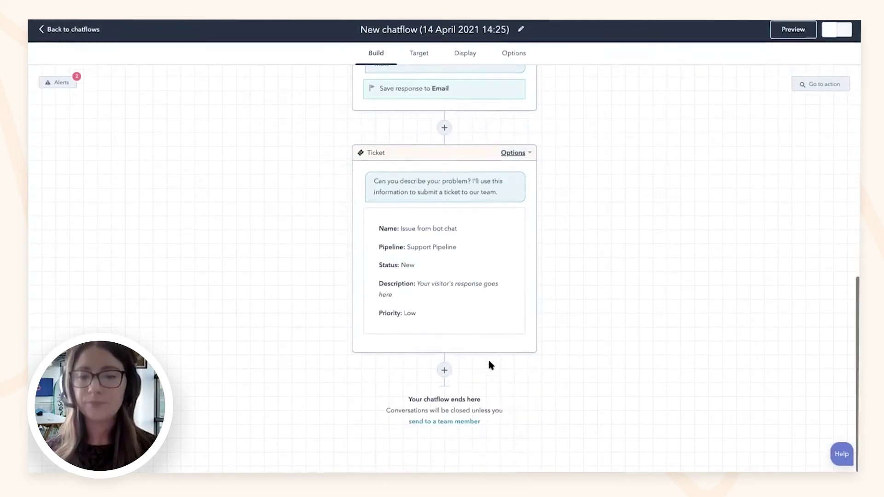
Add and save a simple message after the ticket, named "Ticket response" and reading "You ticket is now with the team who will respond soon"
left_click(445, 372)
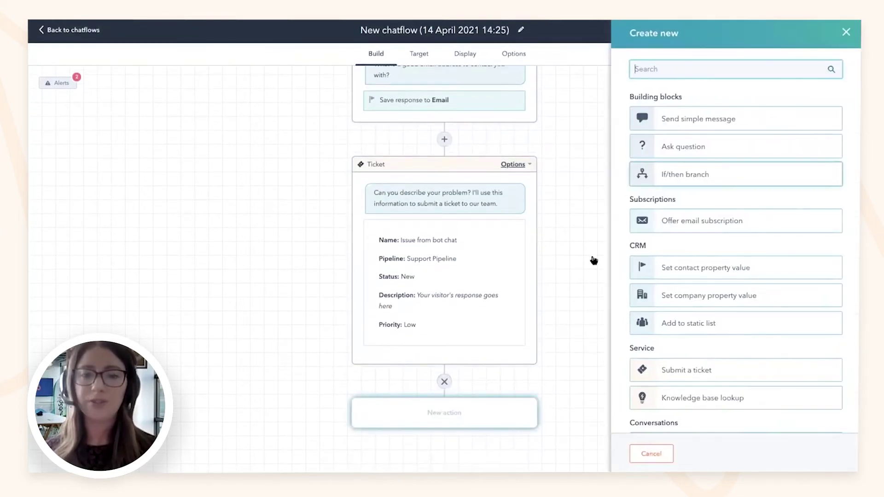
left_click(704, 124)
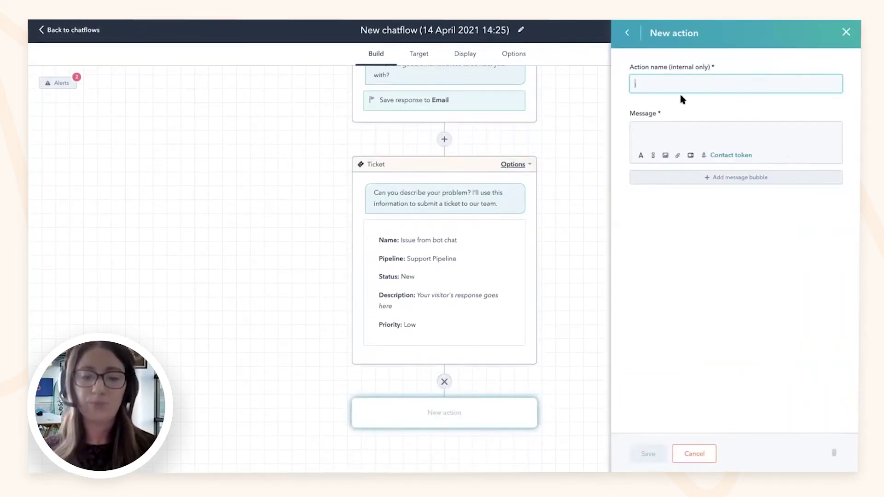
type("Ticket re")
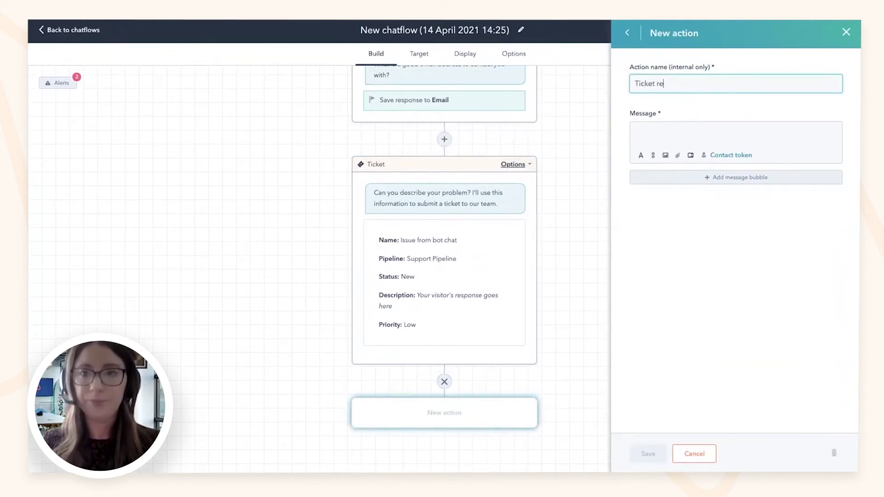
type("sponse")
left_click(687, 122)
type("Yo")
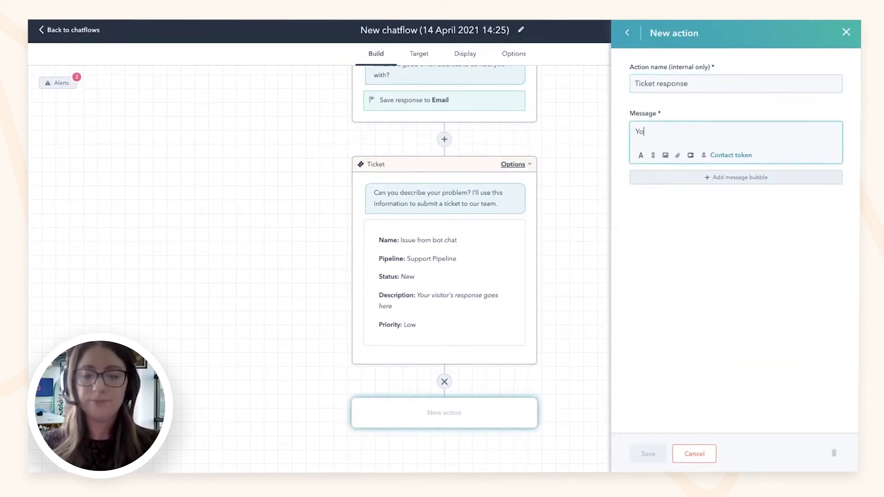
type("u ticke")
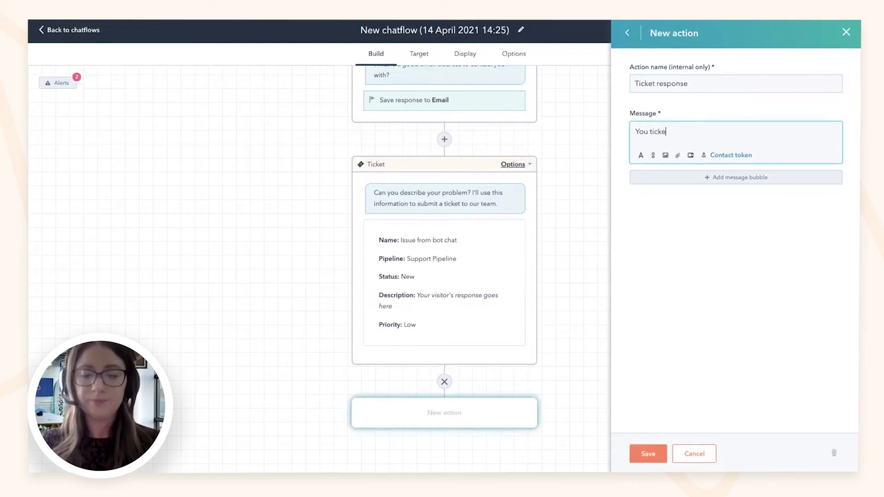
type("t is now with the ")
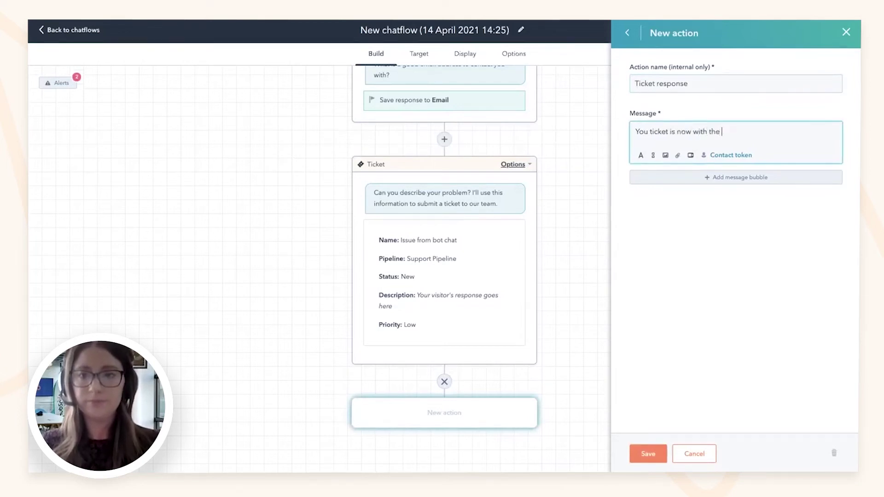
type("team who will ")
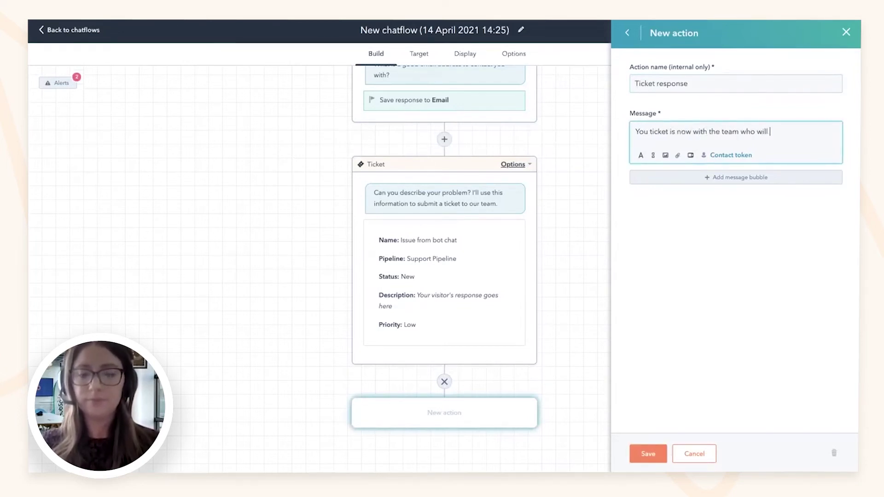
type("respond soon")
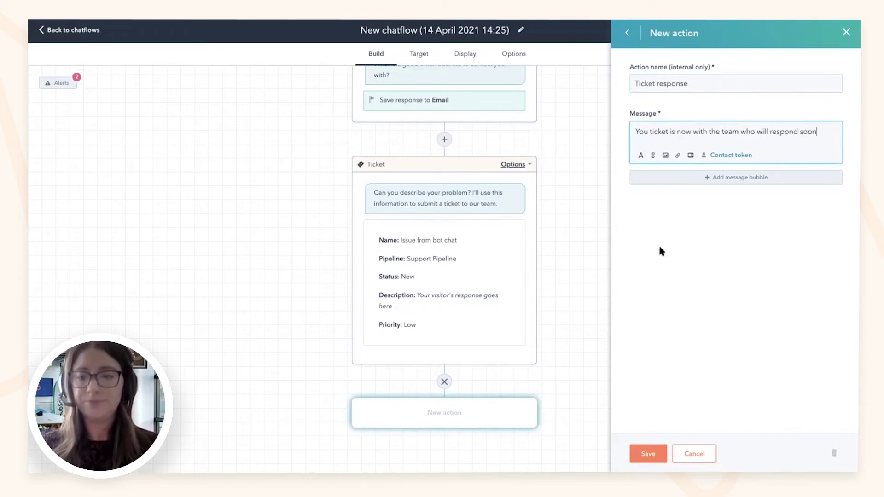
left_click(642, 452)
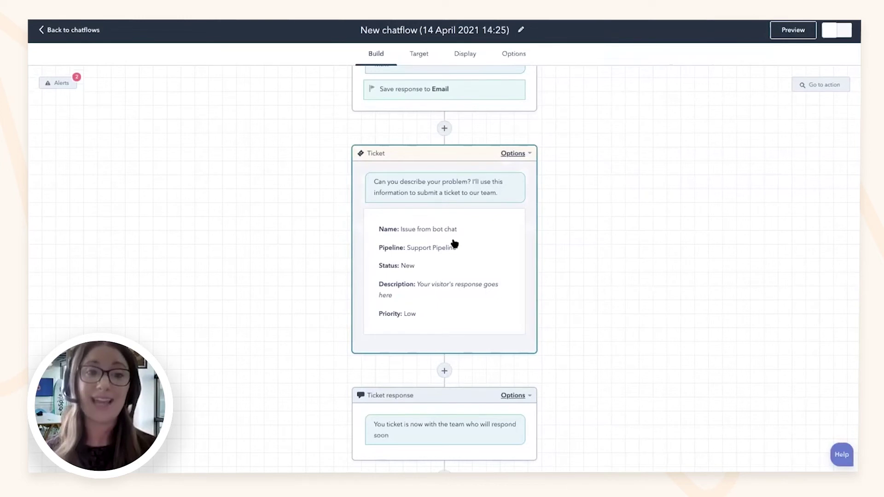
Check the Example Bot Message's settings and preview how the chatflow opens for visitors
scroll(454, 244, "up", 10)
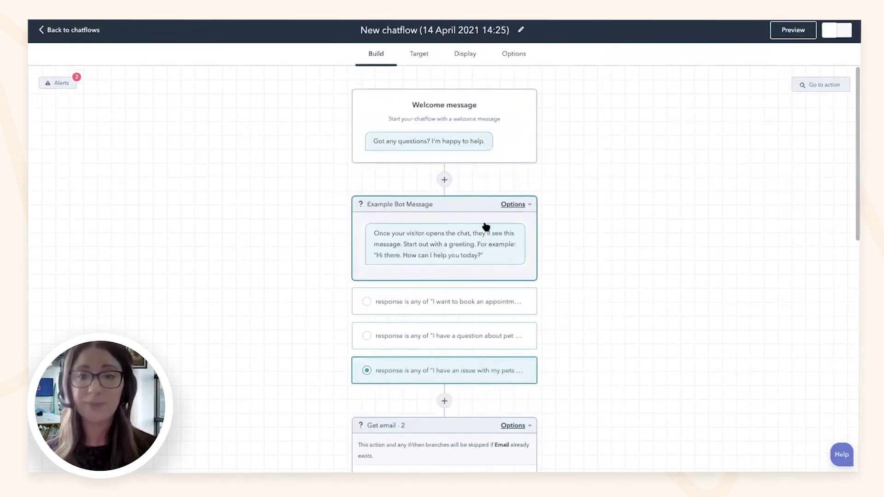
left_click(459, 217)
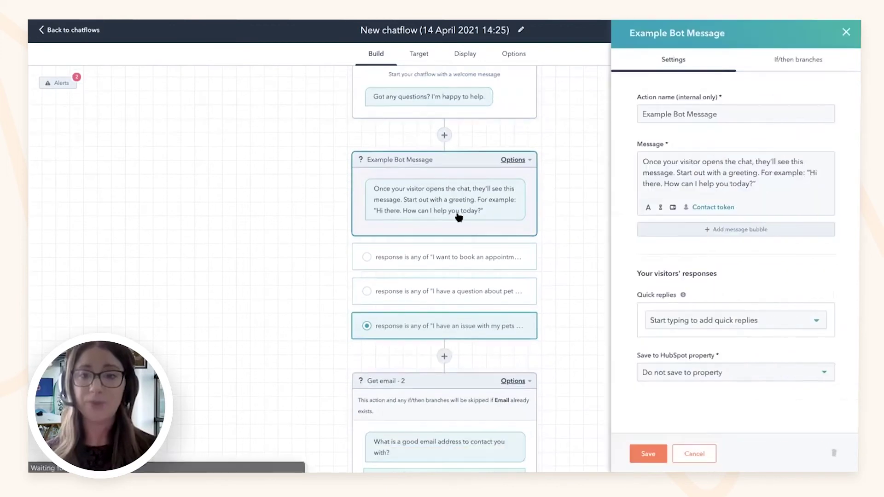
left_click(845, 30)
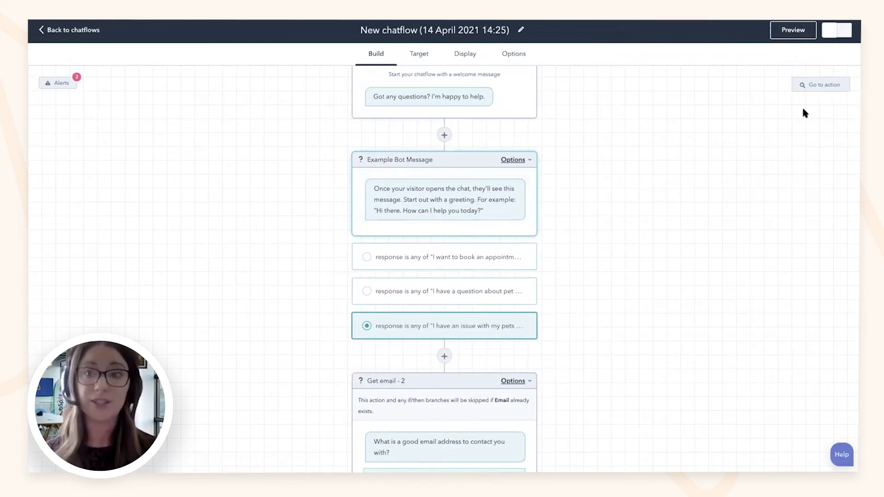
left_click(792, 36)
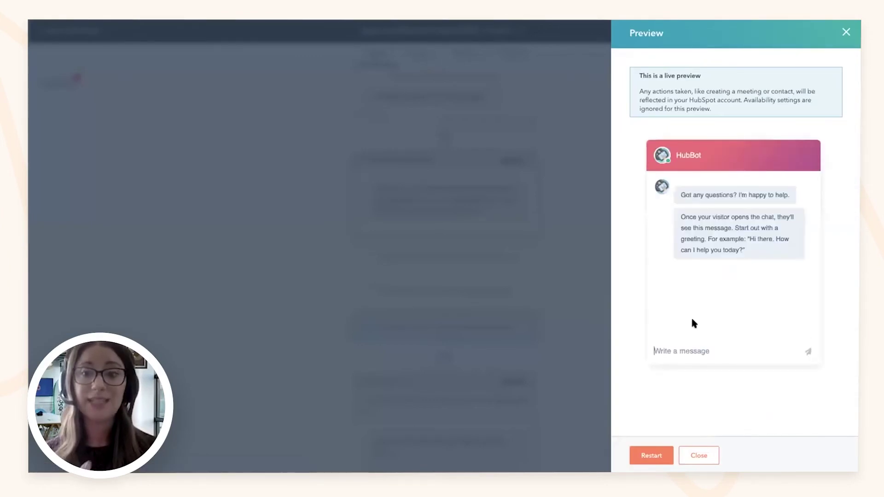
left_click(695, 456)
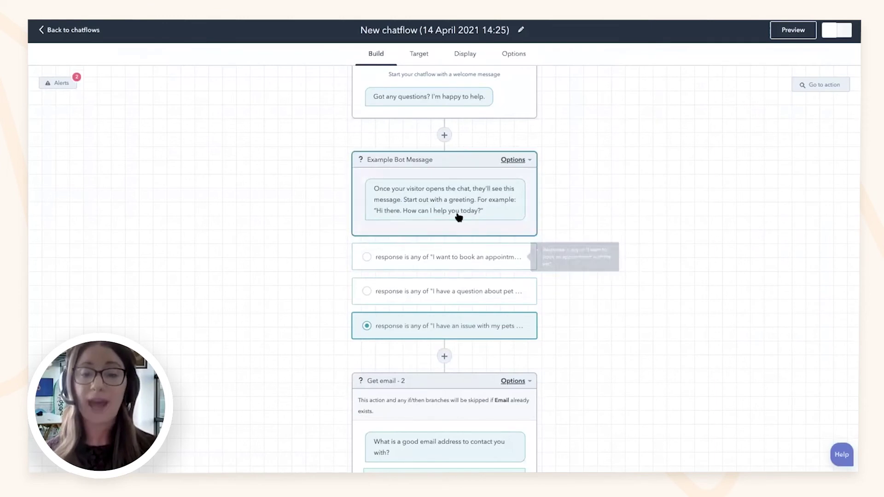
Recheck the Example Bot Message with its appointment-booking branch selected, and preview the chatflow again
left_click(459, 217)
left_click(438, 256)
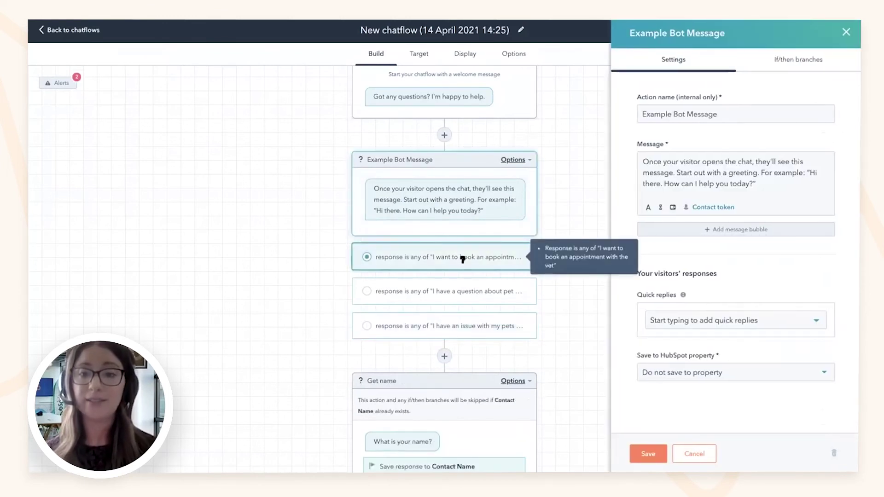
left_click(846, 32)
left_click(790, 30)
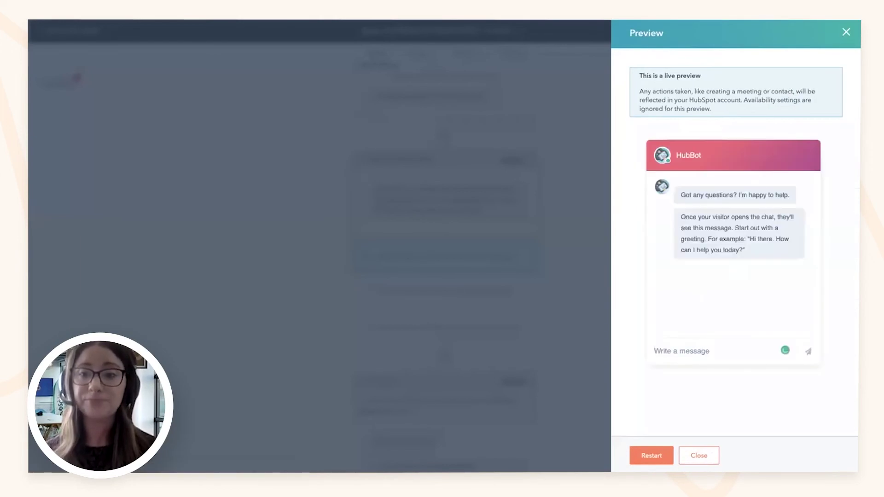
left_click(846, 33)
Remove the instructional text from the Example Bot Message so it starts at "Hi there. How can I help you today?"
left_click(467, 201)
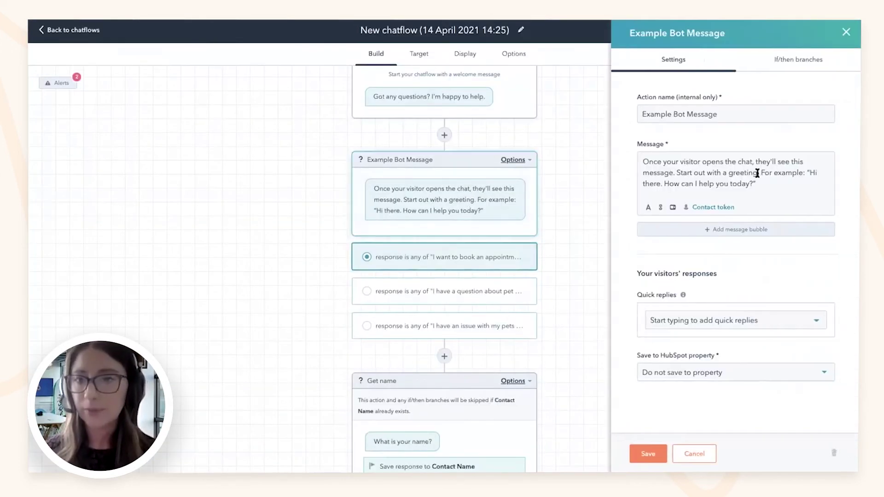
left_click_drag(808, 173, 606, 158)
key("BackSpace")
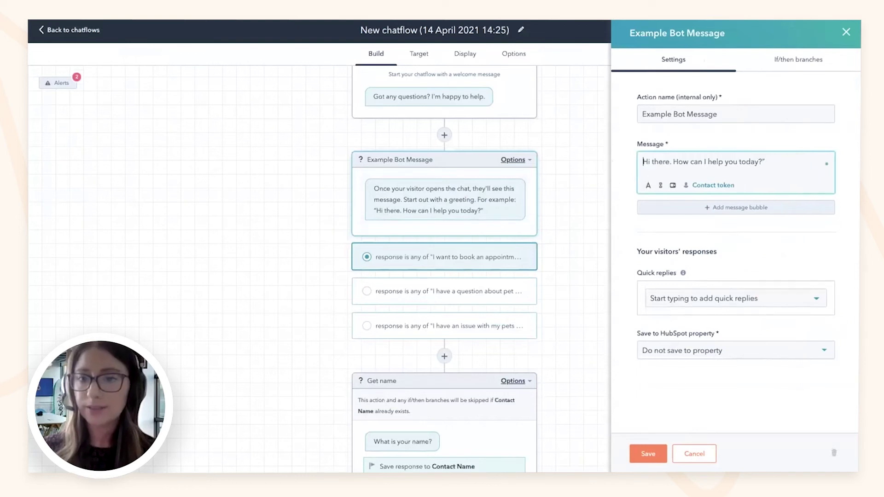
Add the quick replies "I want to book an appointment" and "I have a question about pet health", save the message and preview the chatflow
left_click(720, 297)
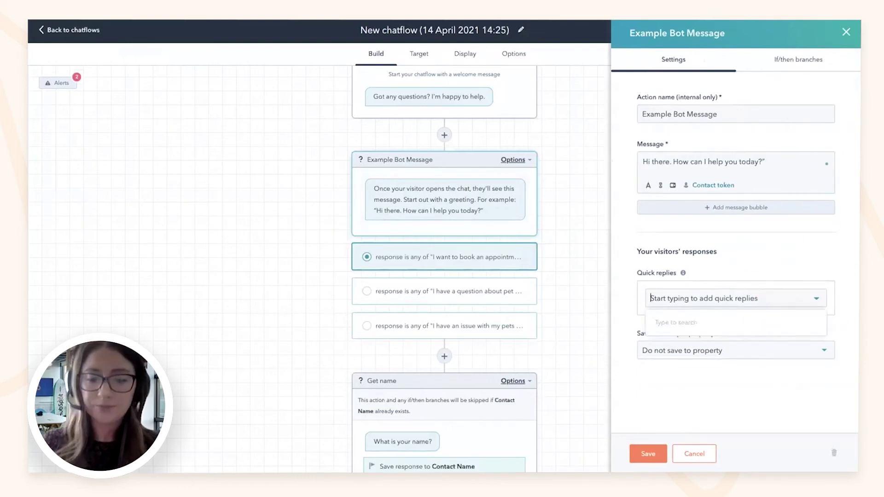
type("I want to book ")
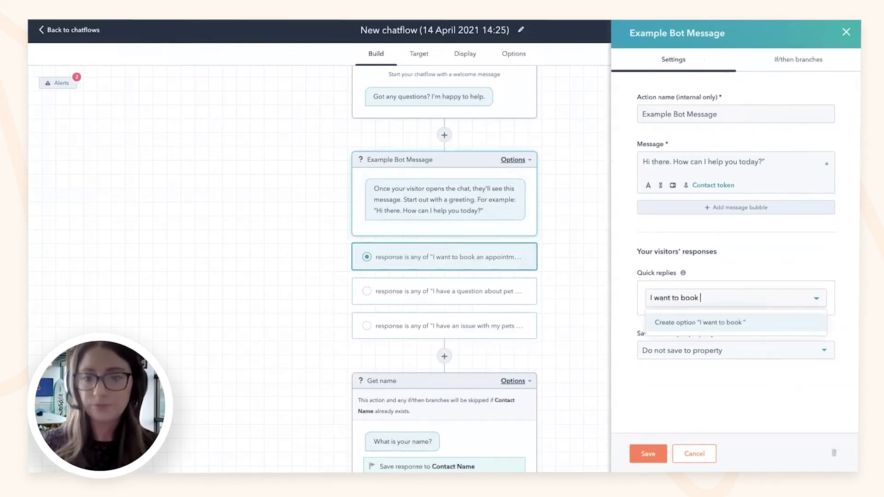
type("an appointment")
key("Return")
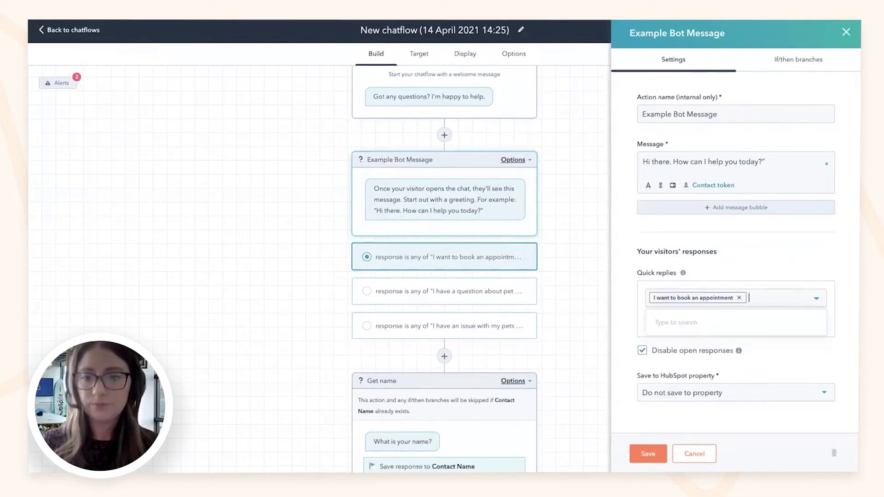
type("I hav")
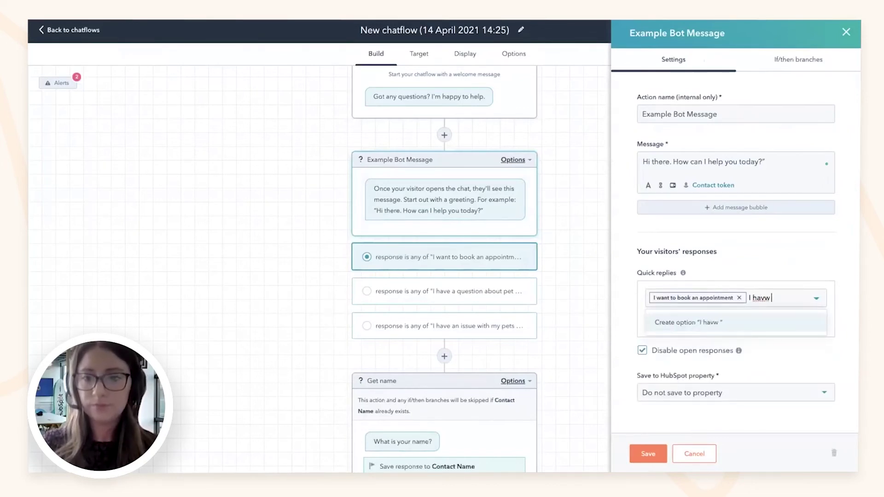
type("e a questi")
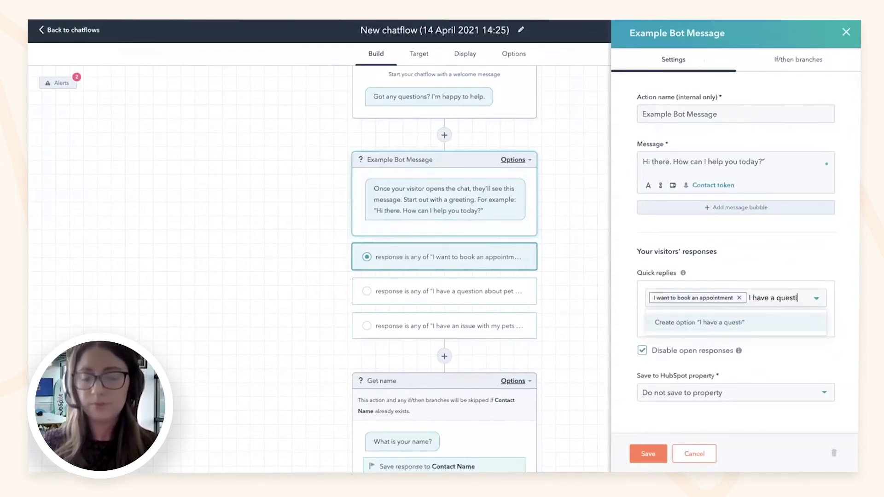
type("on about pet health")
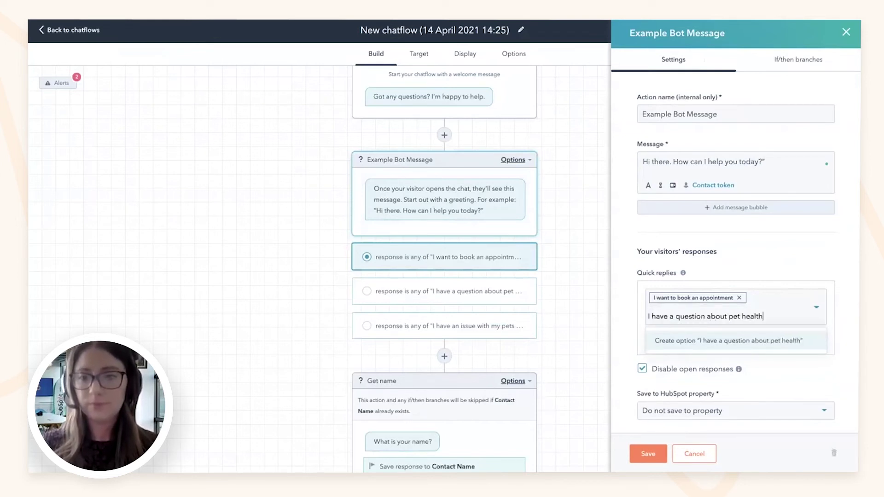
key("Return")
left_click(649, 453)
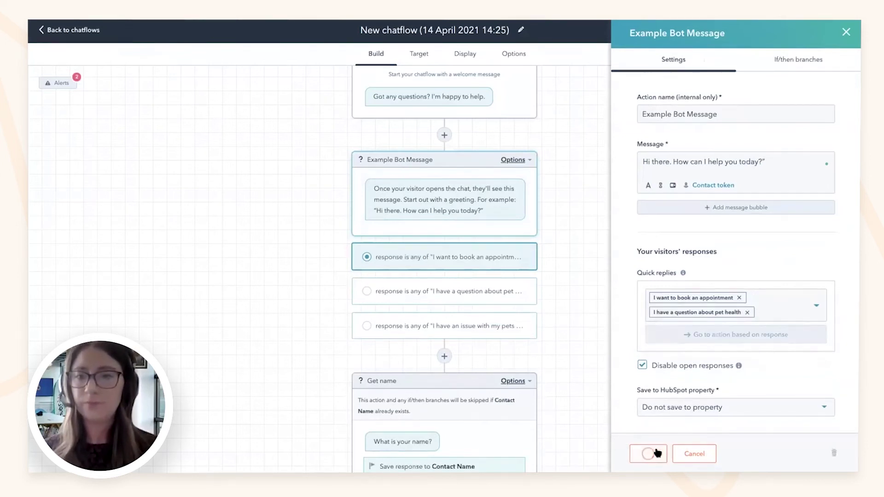
left_click(794, 30)
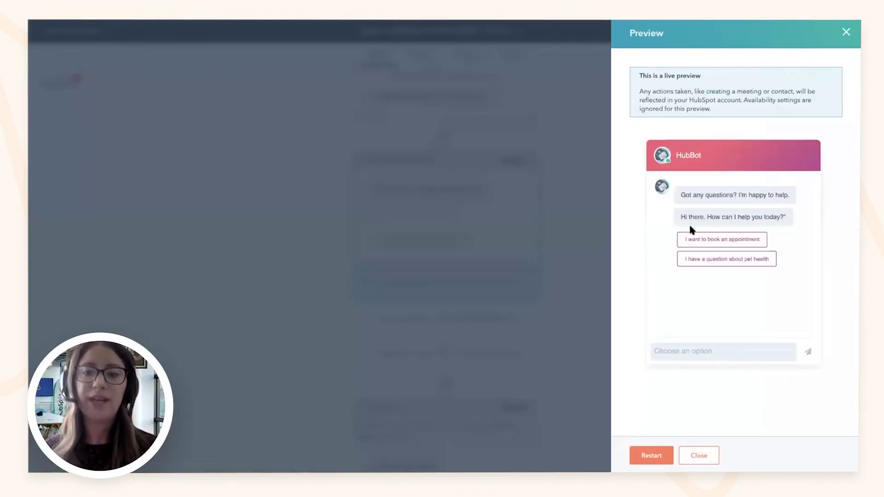
Test the "I want to book an appointment" reply in the preview, and review that branch's actions from Get name through Appointment
left_click(717, 237)
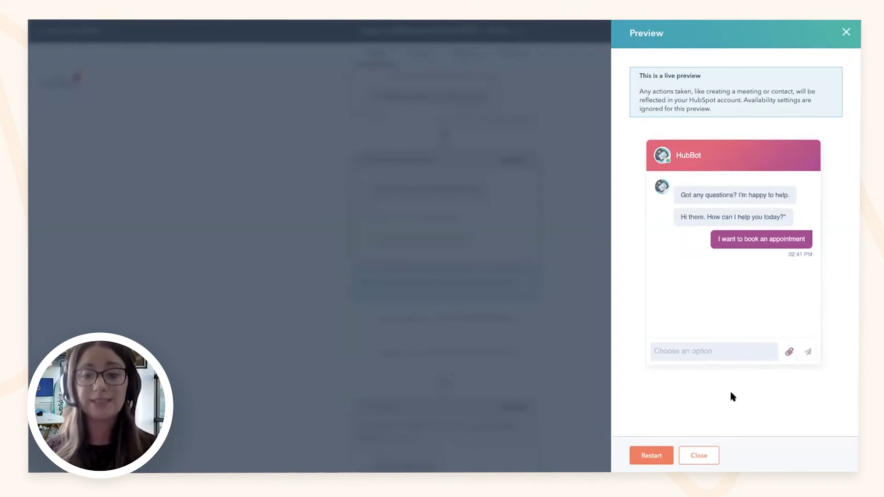
left_click(699, 455)
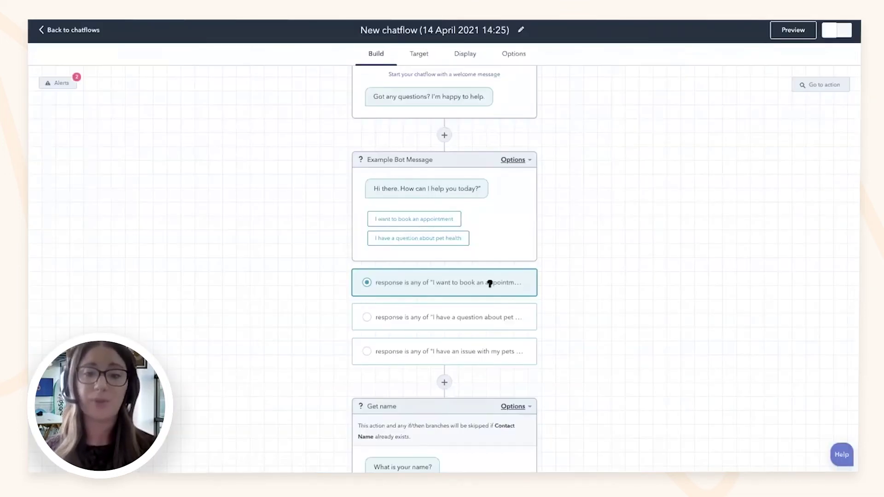
scroll(489, 282, "down", 3)
scroll(489, 283, "down", 2)
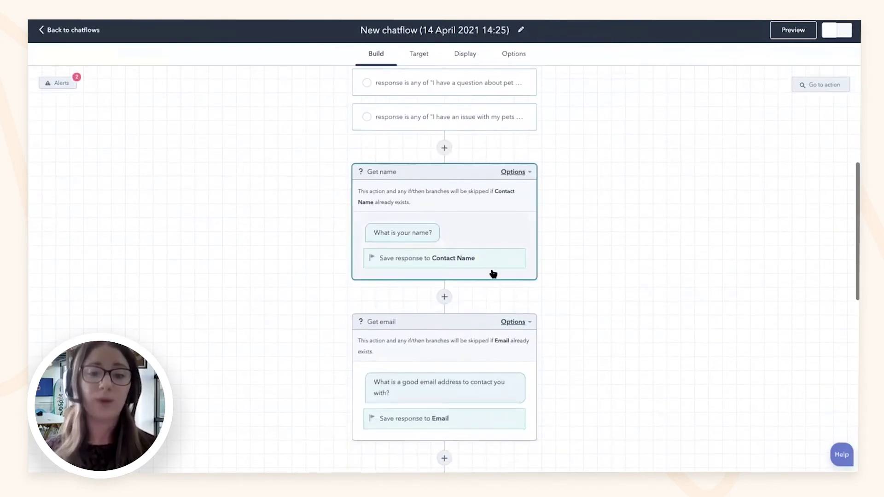
scroll(458, 255, "down", 2)
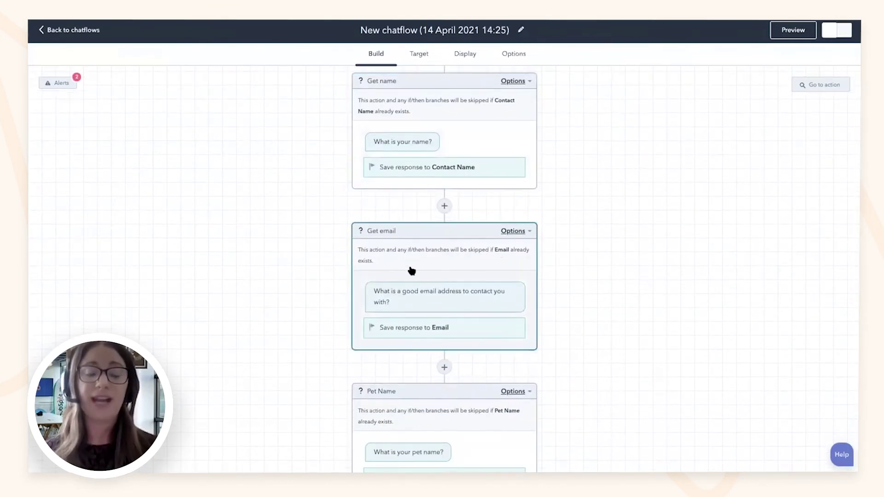
scroll(411, 271, "up", 5)
scroll(411, 267, "up", 2)
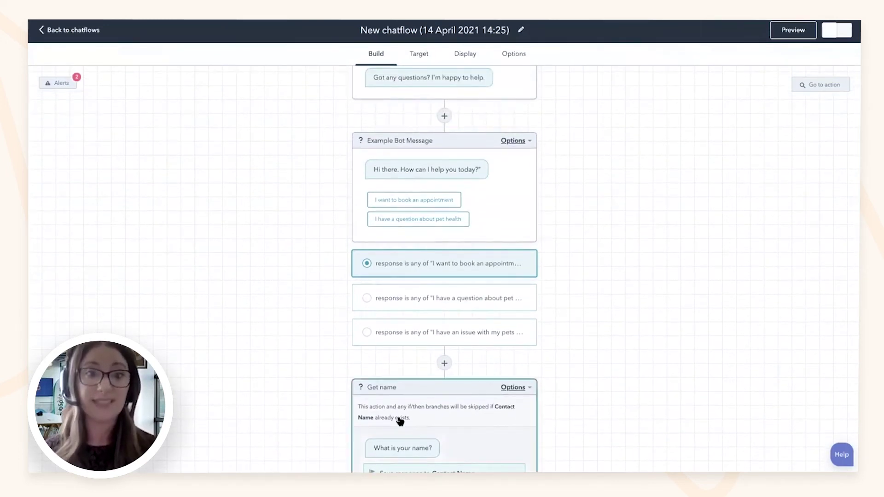
scroll(400, 420, "down", 9)
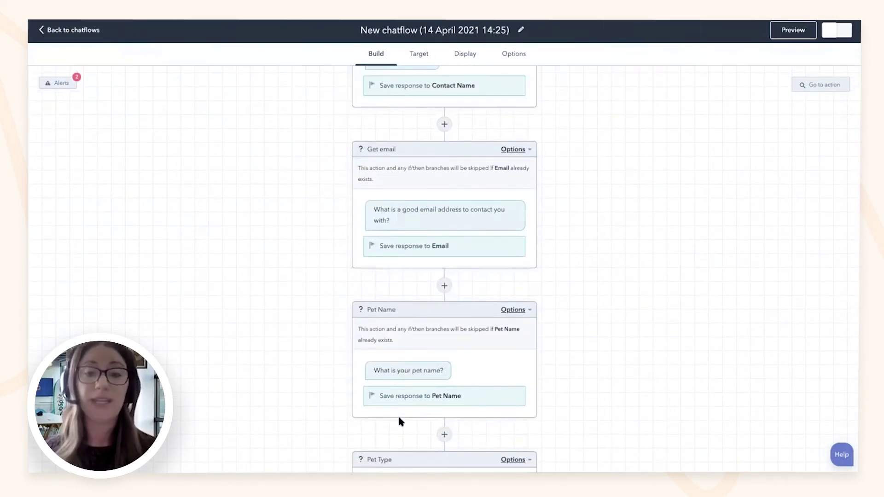
scroll(434, 332, "down", 8)
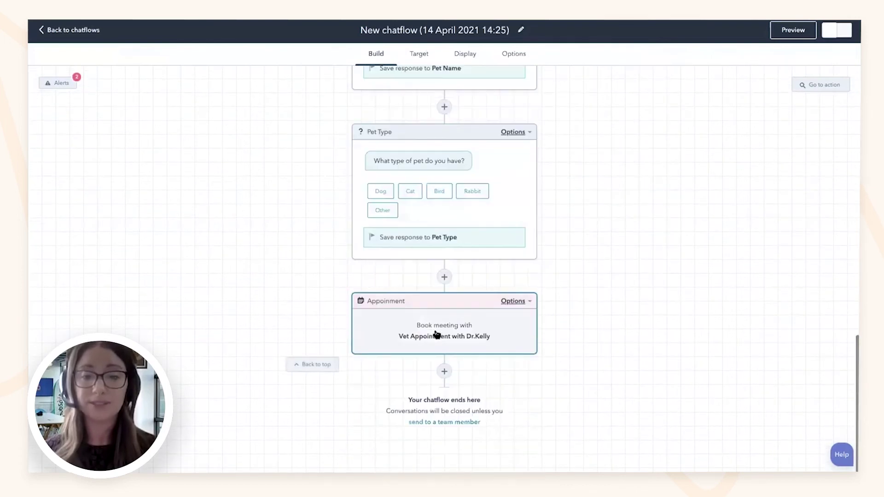
scroll(436, 334, "up", 17)
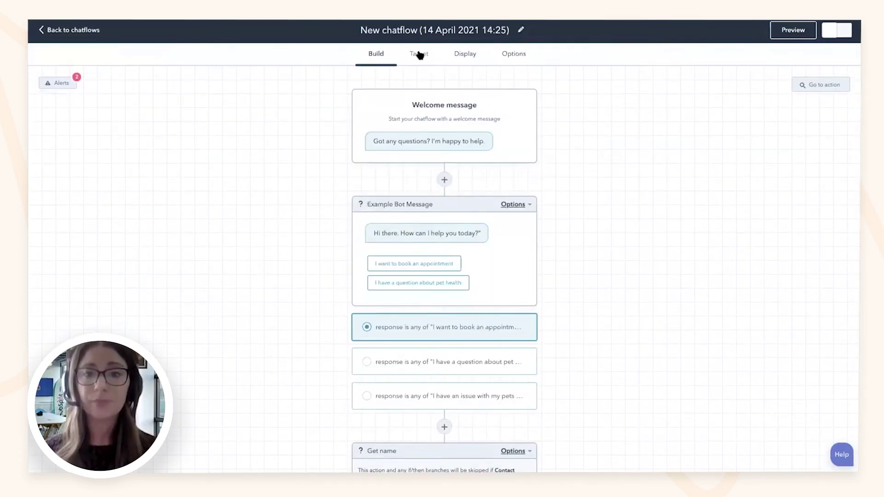
Add an exclusion rule to the chatflow's website URL targeting, keeping the show rule for all pages
left_click(420, 56)
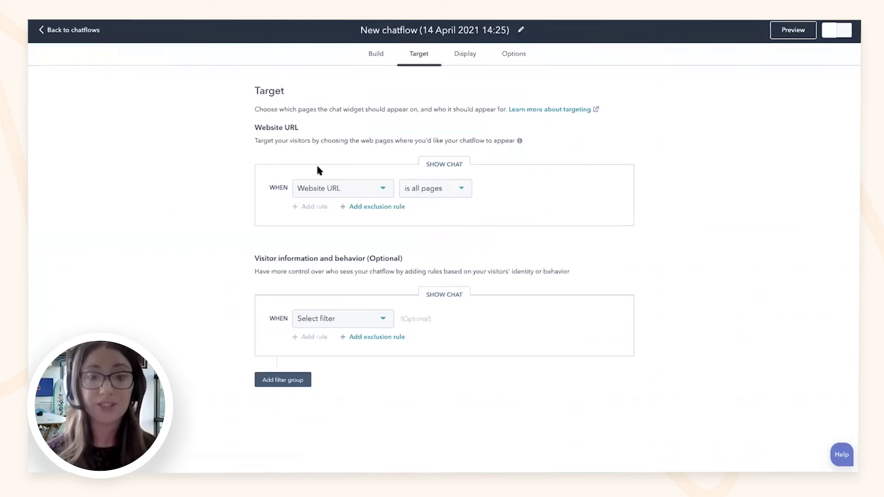
left_click(373, 206)
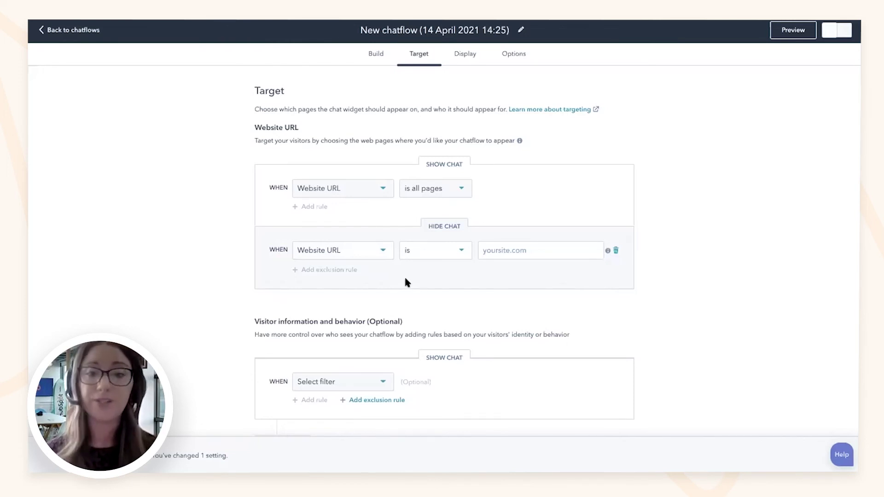
Set the visitor information and behavior filter to show the chat when Visitor is unknown
scroll(405, 280, "down", 2)
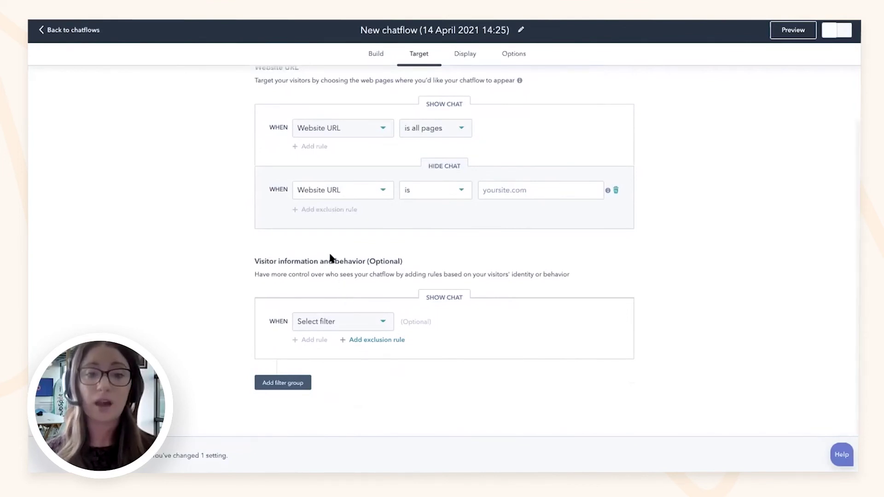
left_click(336, 324)
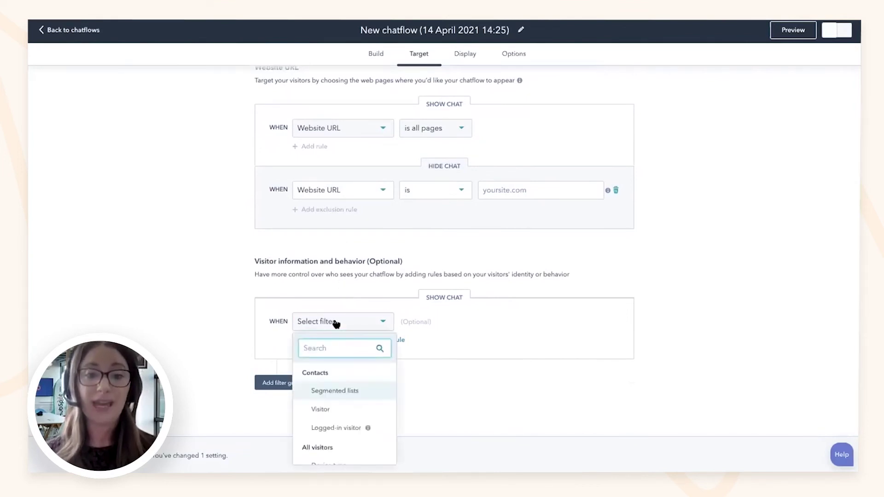
left_click(339, 410)
left_click(433, 322)
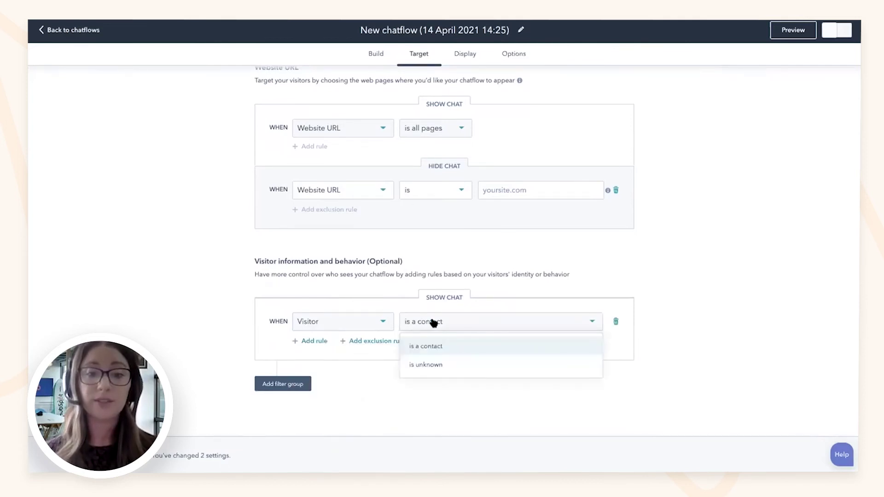
left_click(434, 367)
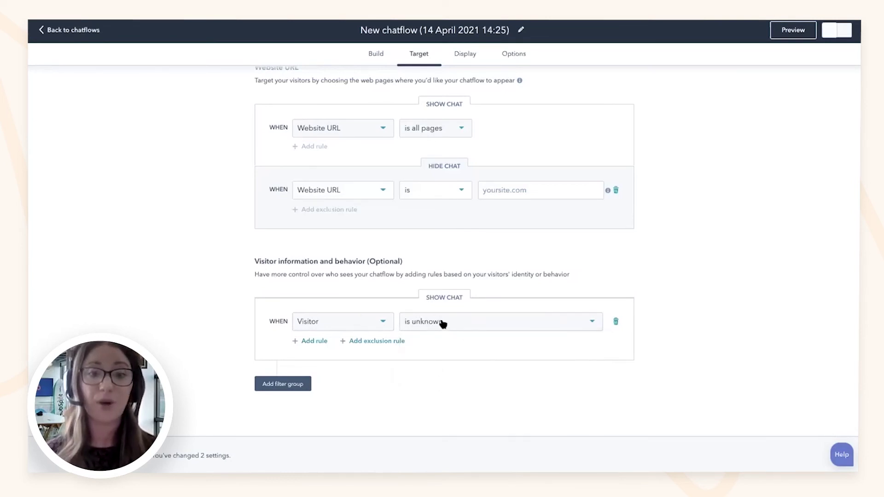
Switch the visitor information and behavior filter to Session count
left_click(376, 321)
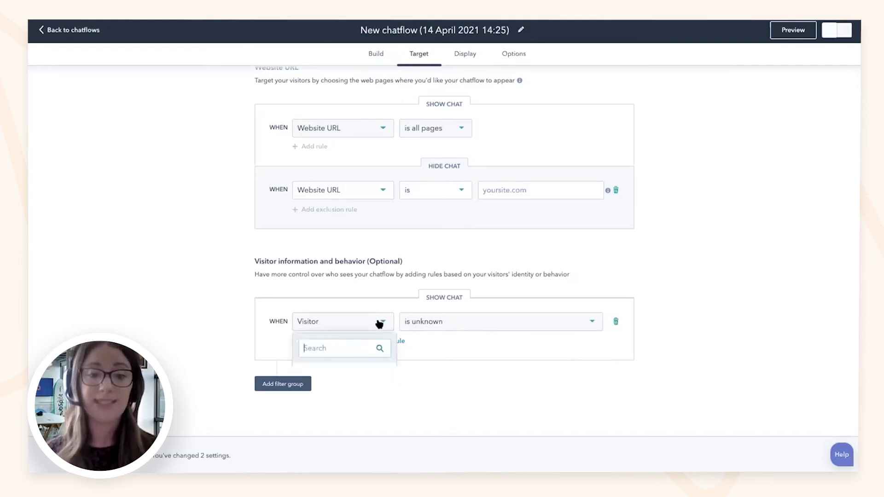
scroll(352, 416, "down", 5)
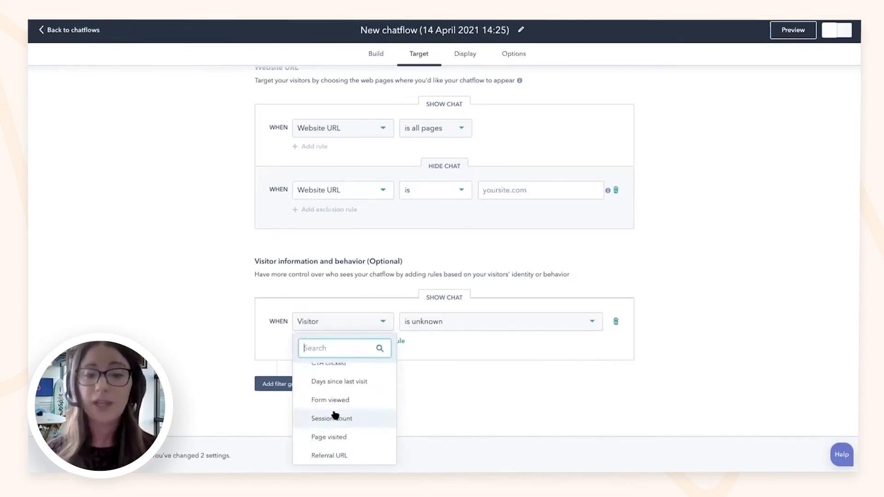
left_click(324, 421)
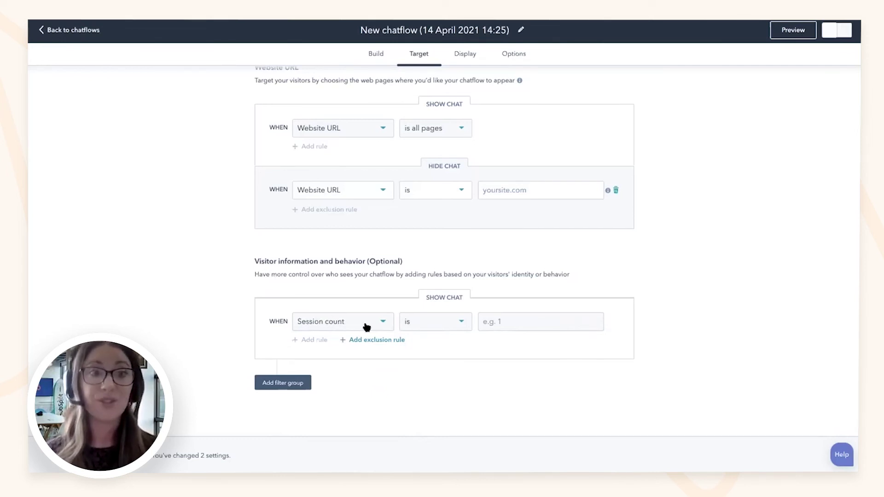
Replace the chat avatar in the display settings with the black-and-white dog picture from the recent images
left_click(464, 56)
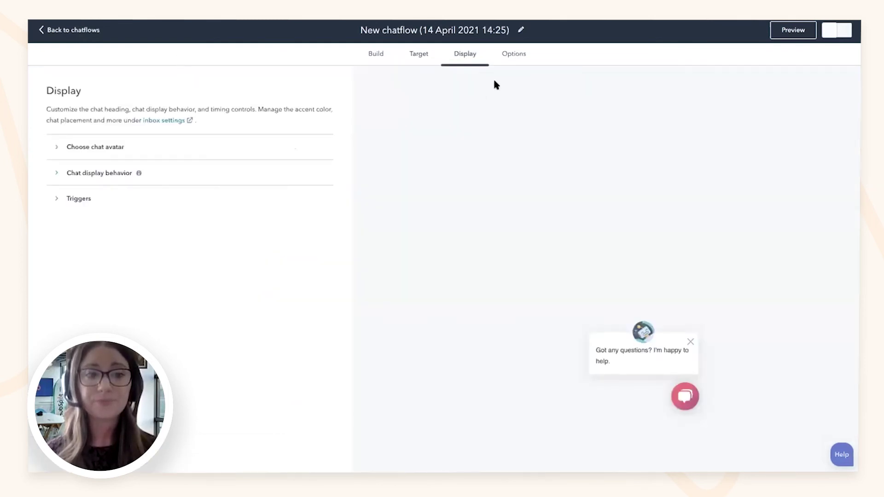
left_click(158, 152)
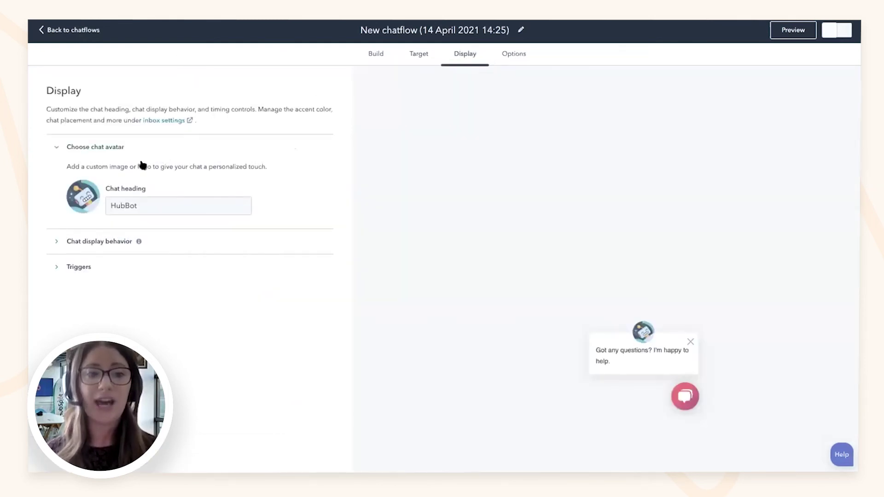
left_click(83, 194)
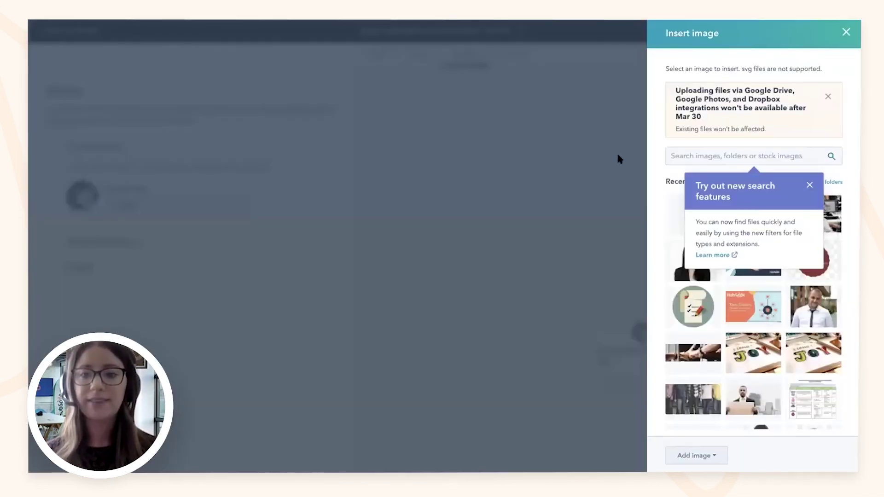
left_click(809, 185)
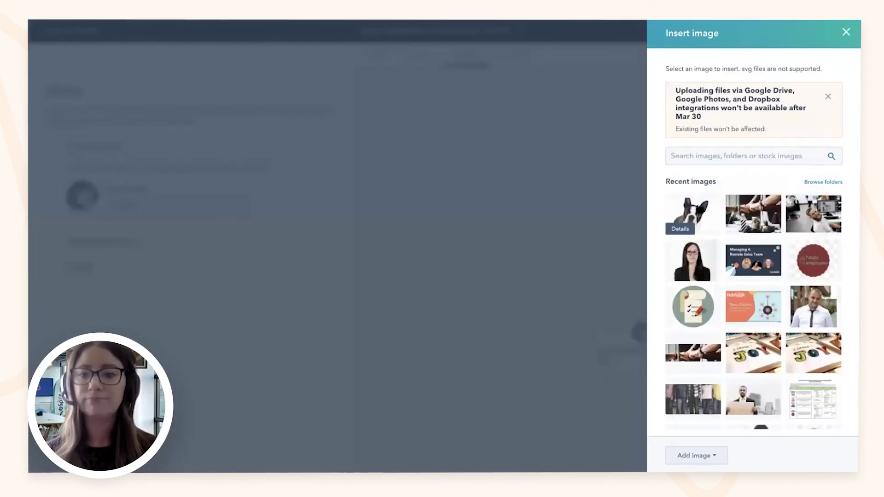
left_click(696, 210)
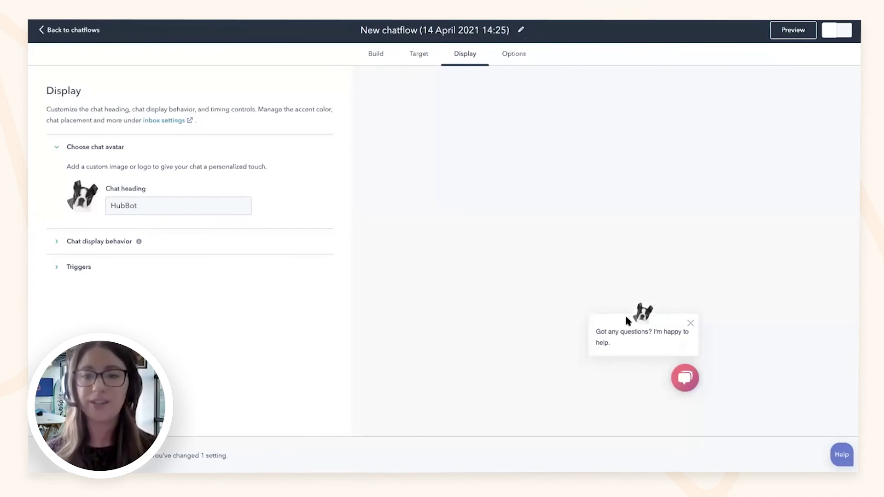
Change the chat heading to VetBot
left_click(123, 206)
left_click_drag(124, 207, 111, 206)
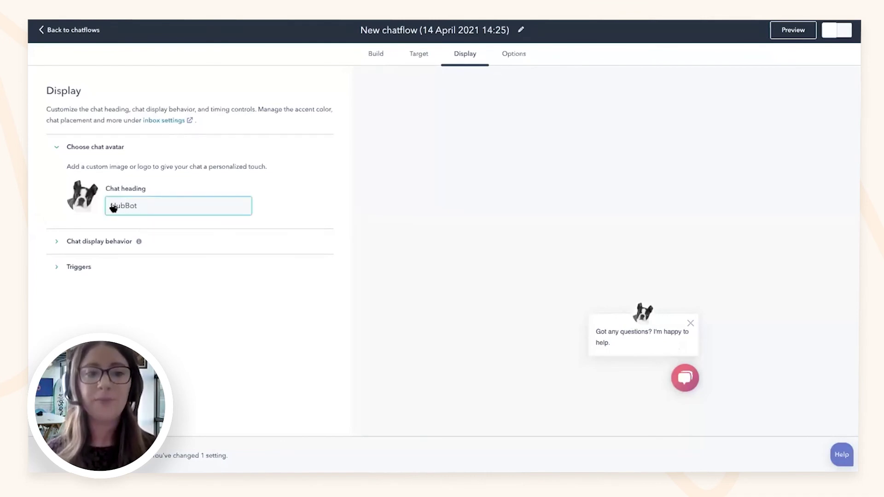
type("Vet")
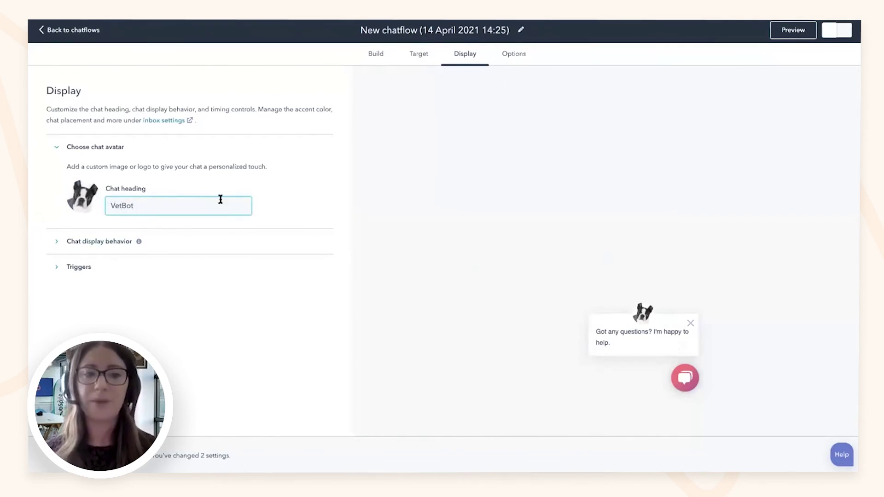
Replace the chat heading with a human first name
left_click_drag(134, 206, 105, 205)
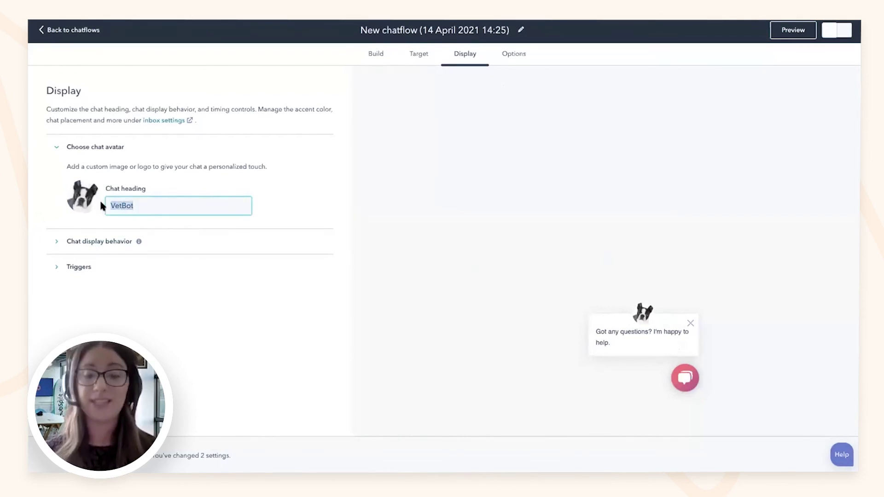
key("BackSpace")
type("Lisa")
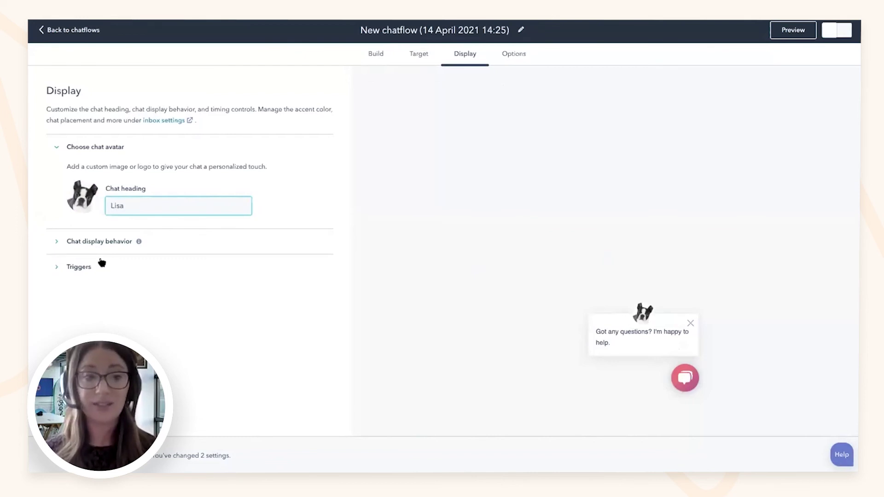
Set the mobile chat display behavior to only show the chat launcher
left_click(101, 242)
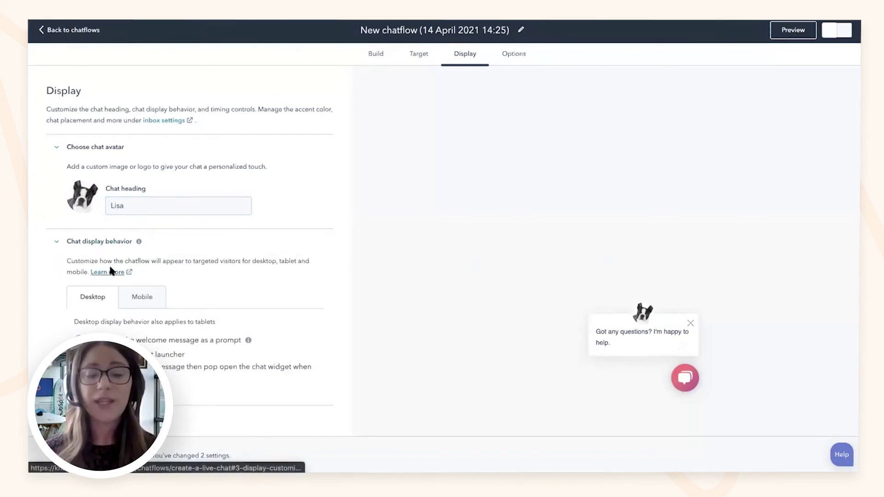
scroll(111, 270, "down", 1)
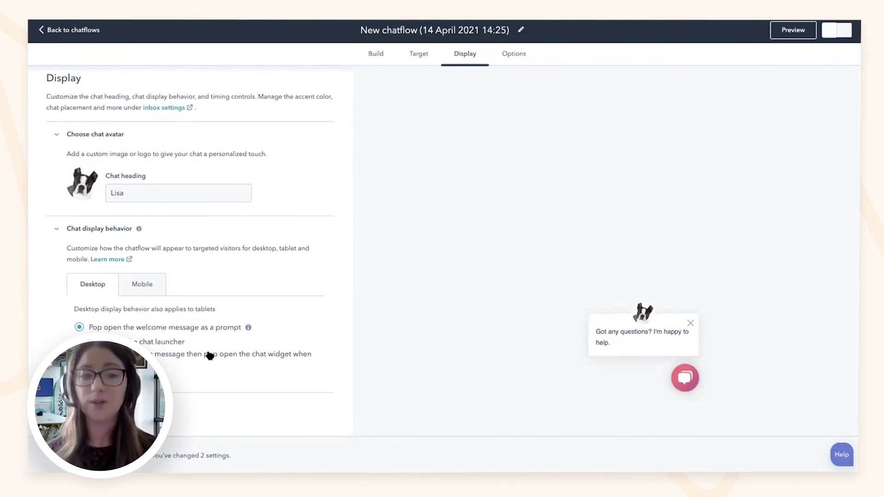
left_click(147, 283)
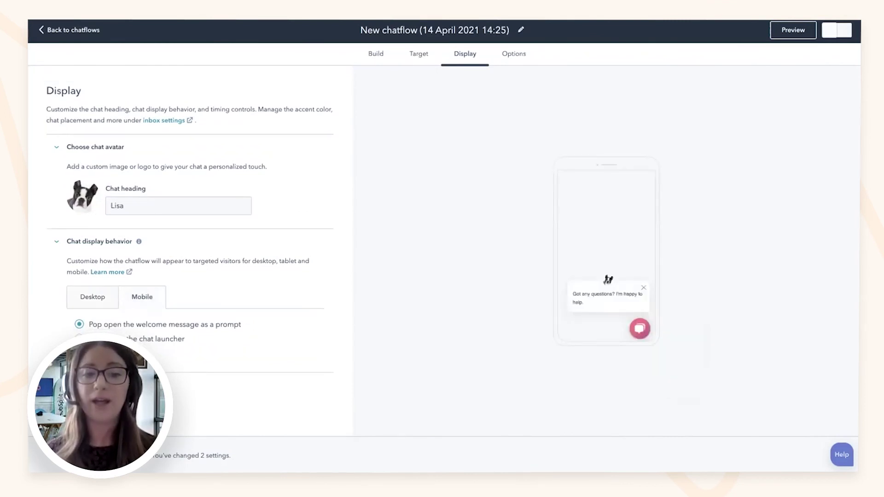
left_click(81, 339)
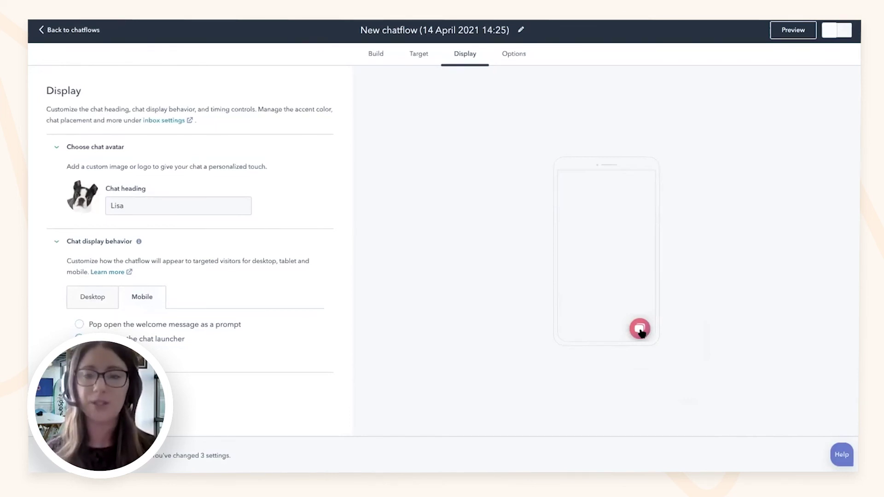
Enable the percentage-scrolled trigger for the chatflow at 50%, with the desktop display behavior showing
left_click(100, 300)
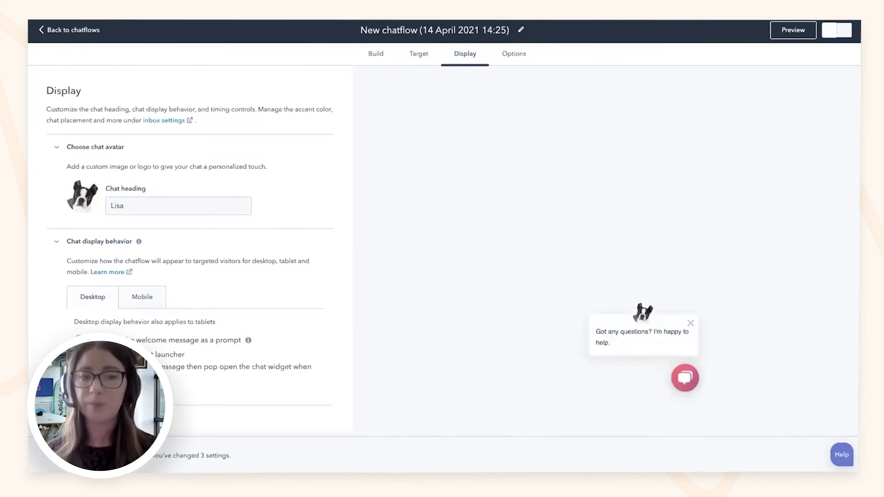
scroll(143, 296, "down", 1)
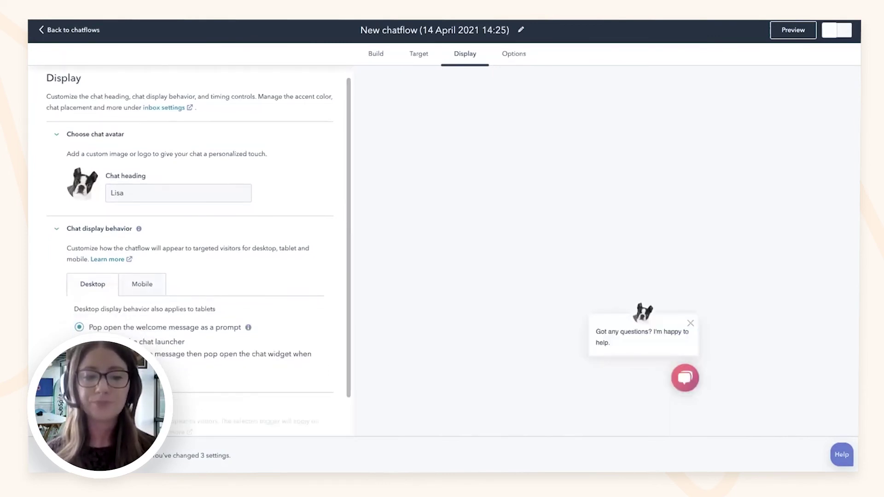
scroll(189, 251, "down", 3)
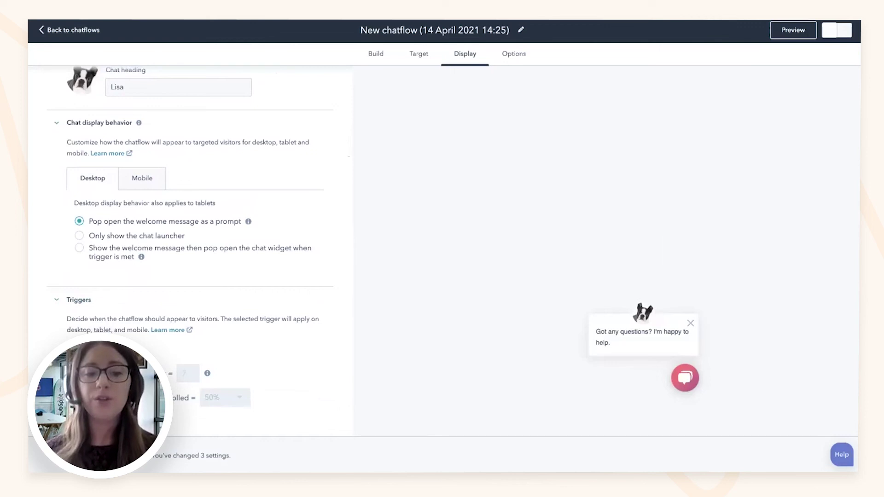
left_click(71, 373)
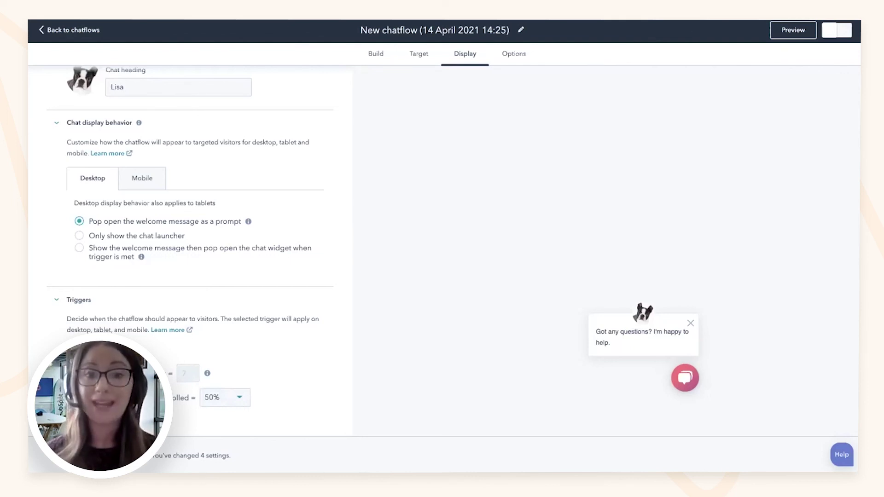
left_click(225, 400)
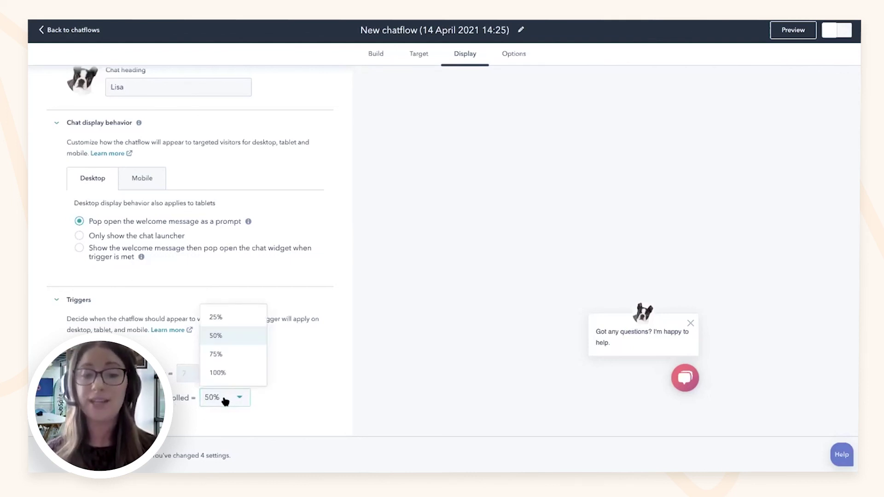
left_click(298, 384)
scroll(311, 225, "up", 3)
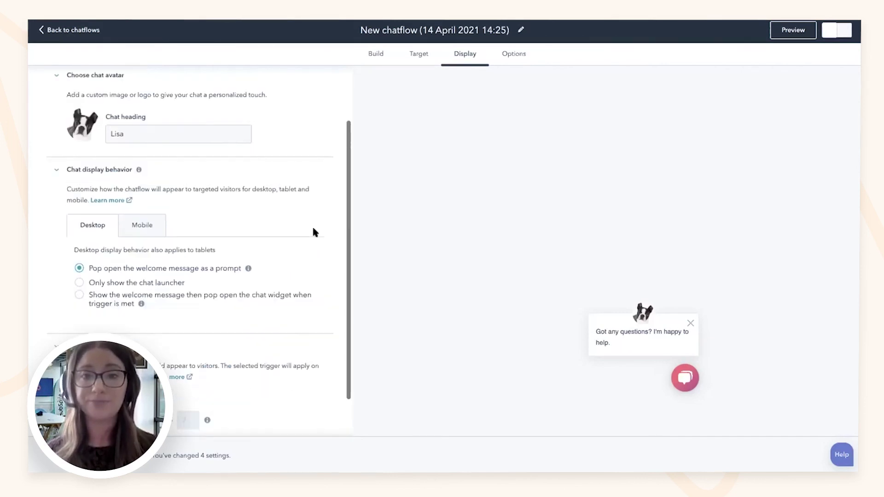
Open the chatflow's general options and examine the available typing delay and session timeout choices
left_click(519, 51)
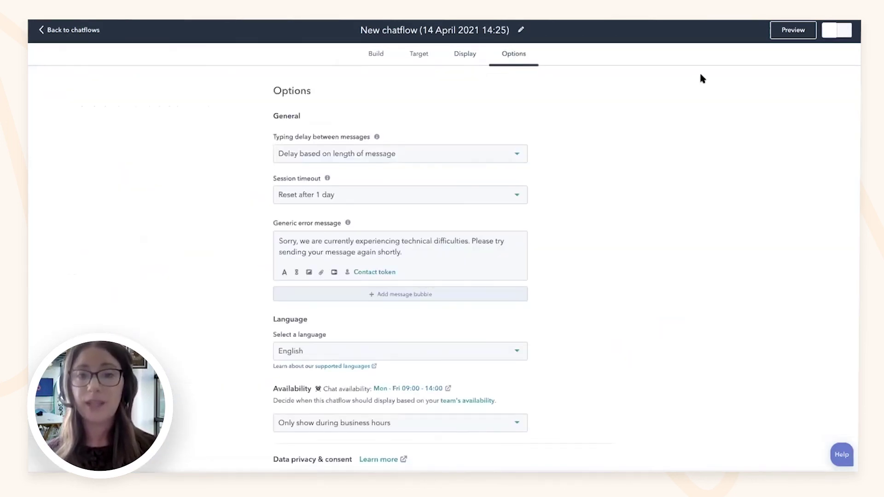
left_click(386, 154)
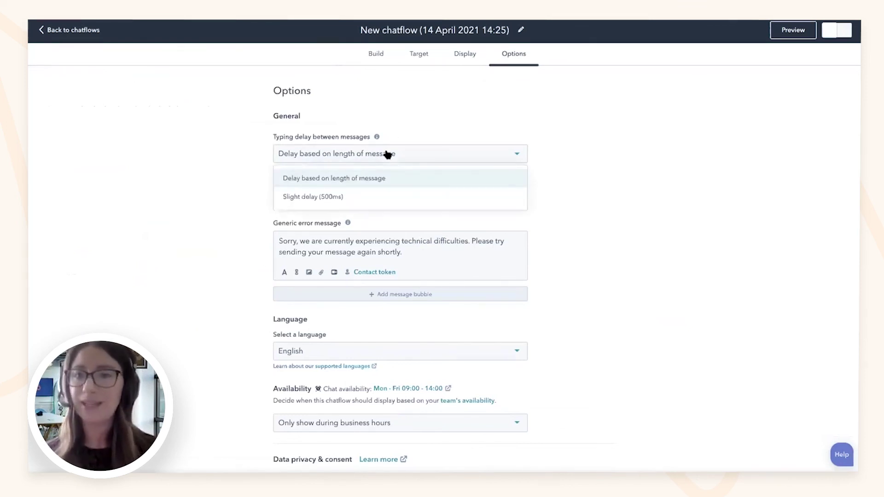
left_click(386, 154)
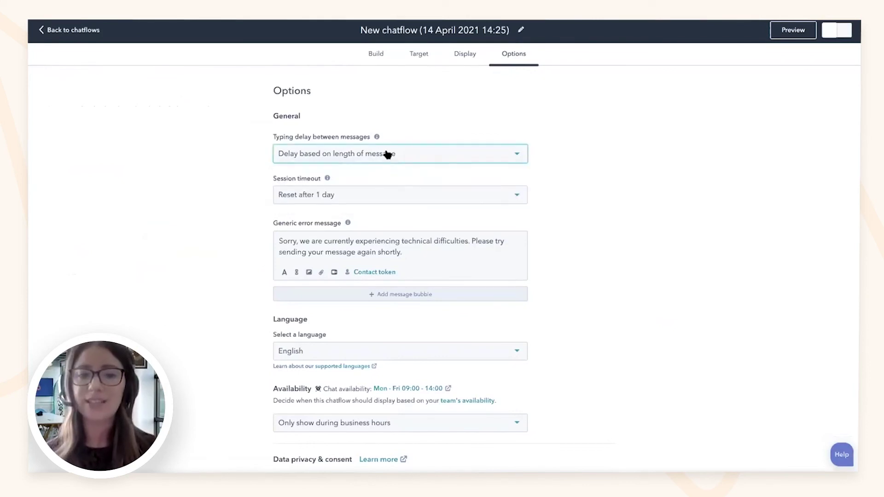
left_click(384, 198)
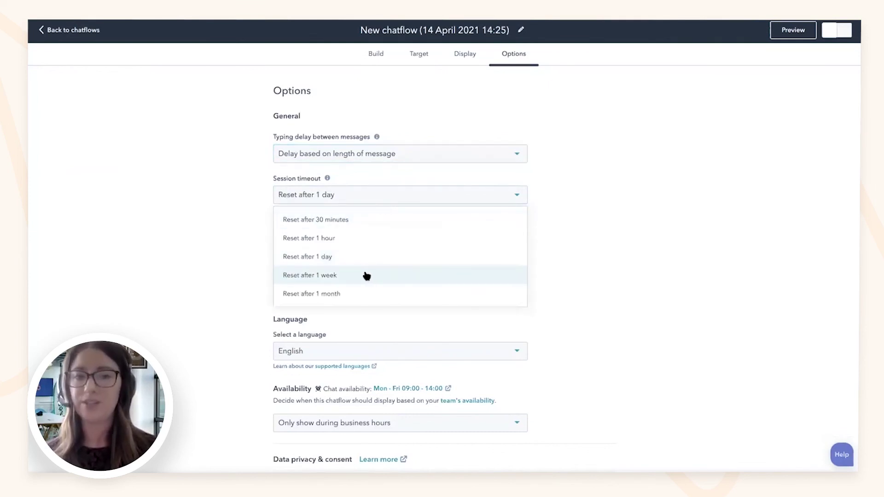
left_click(200, 198)
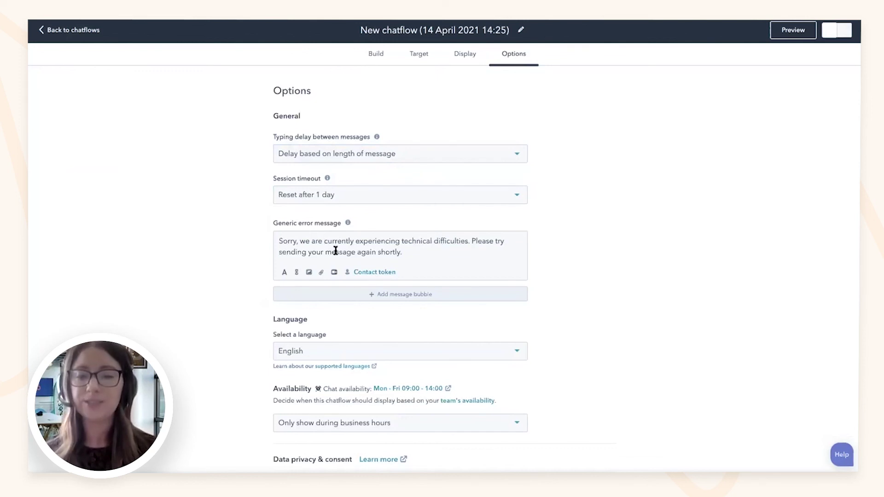
Set the chatflow's availability to Only show during business hours
scroll(336, 250, "down", 2)
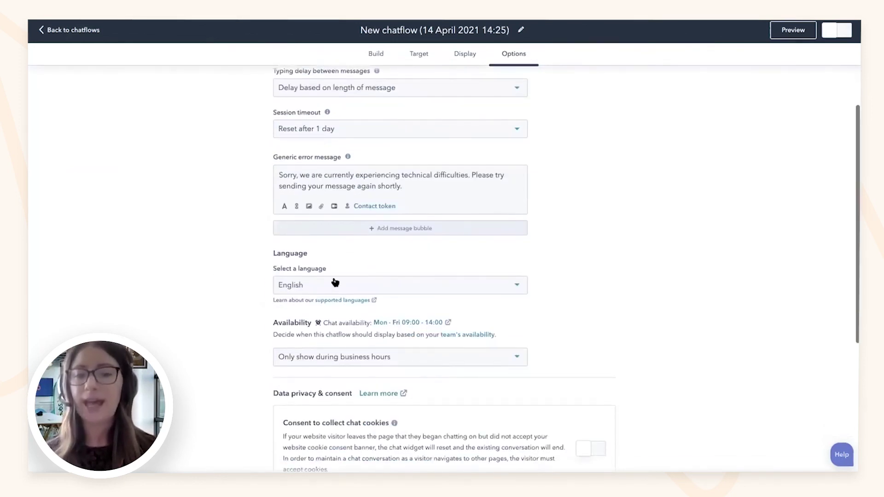
scroll(336, 282, "down", 3)
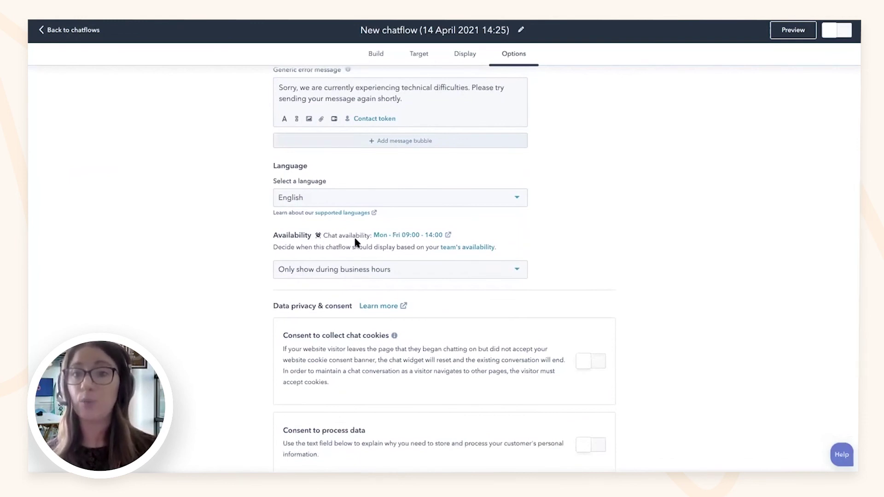
left_click(437, 270)
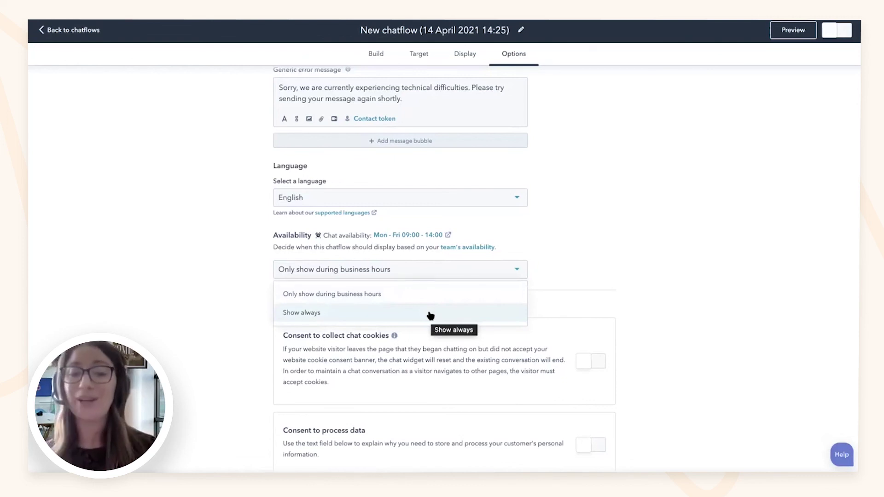
left_click(403, 297)
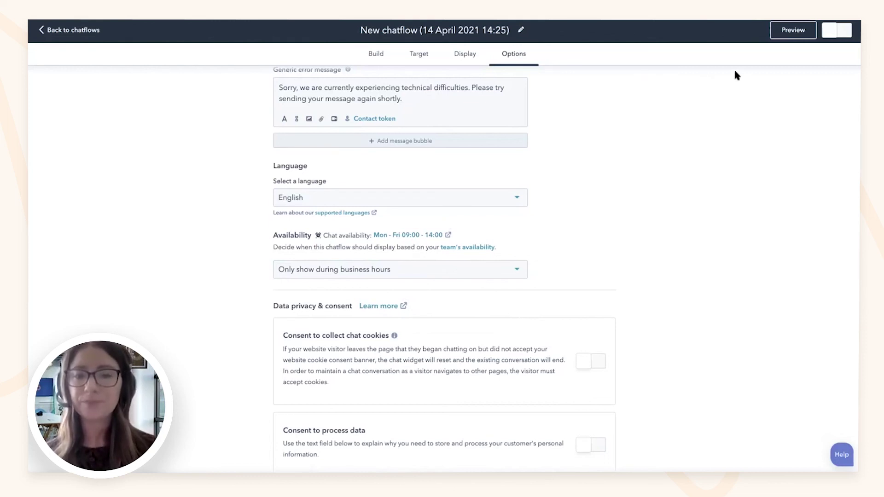
Review the data privacy, consent and marketing contacts options, and return to the chatflow's build view
scroll(428, 313, "down", 3)
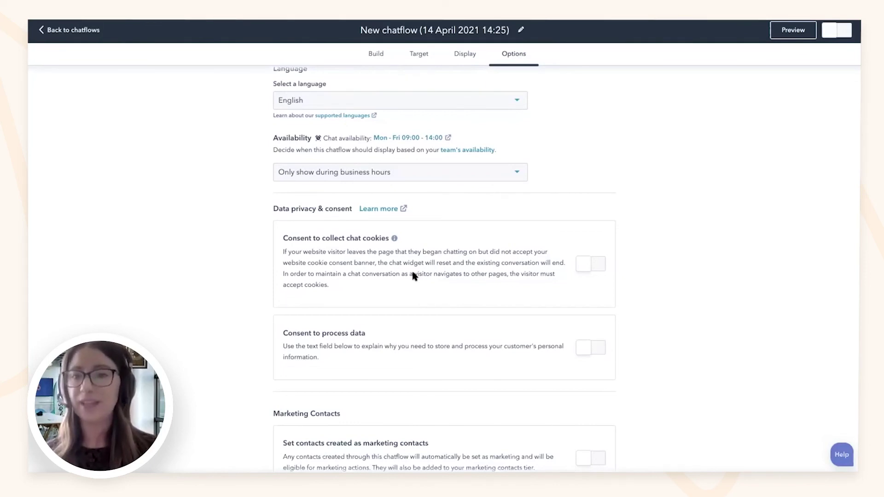
scroll(413, 276, "down", 1)
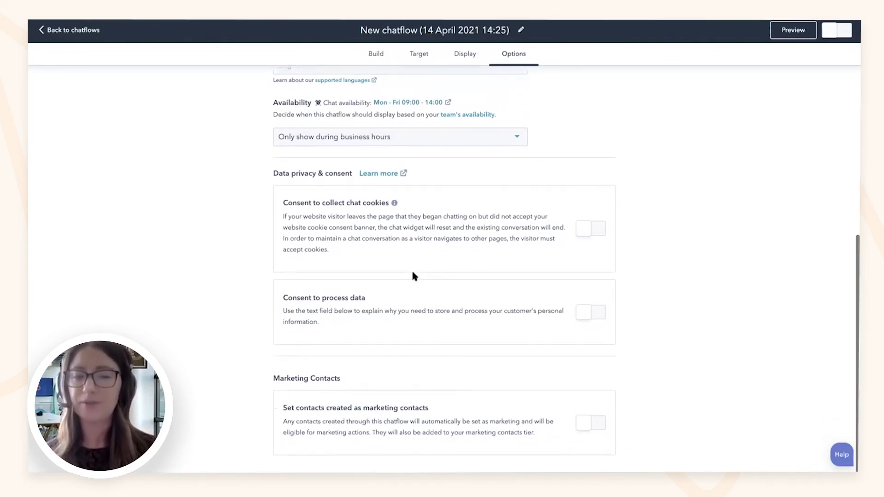
scroll(413, 275, "up", 3)
scroll(413, 276, "up", 4)
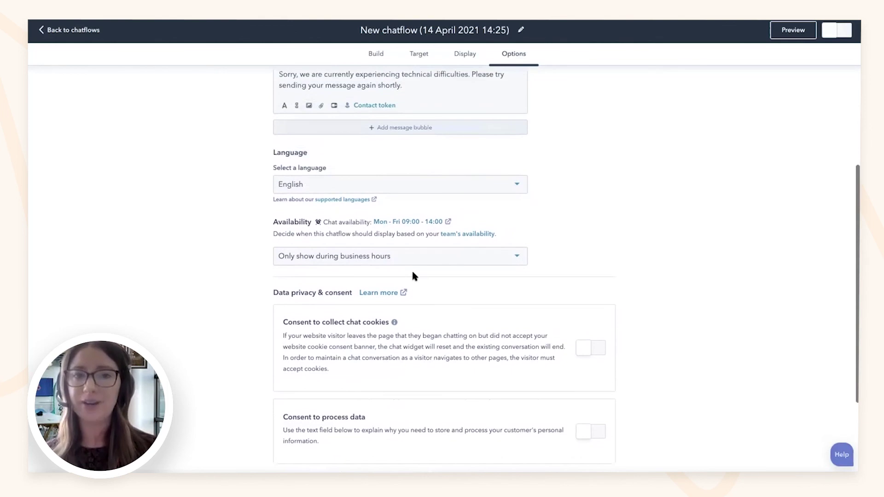
left_click(376, 55)
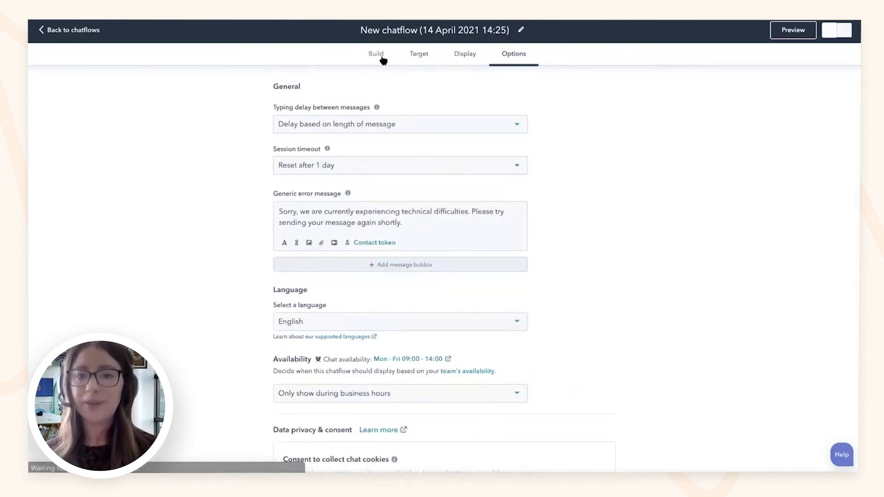